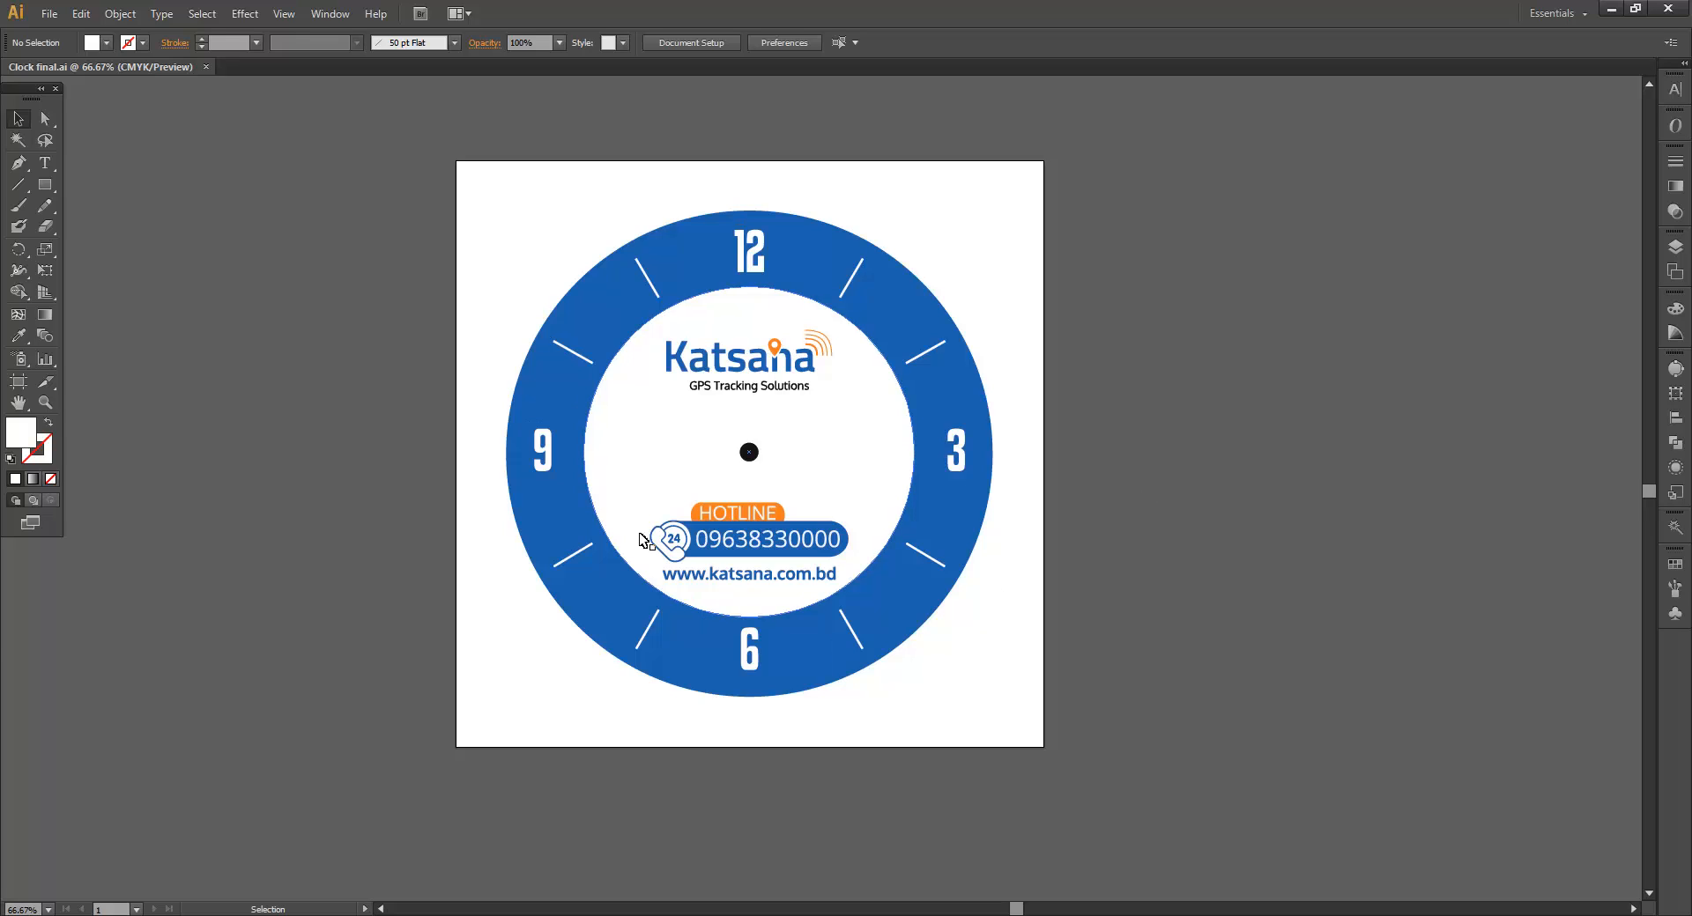
- Move the finished clock artwork off the artboard into the empty space beside it as a reference
click(744, 464)
drag(743, 465, 1341, 479)
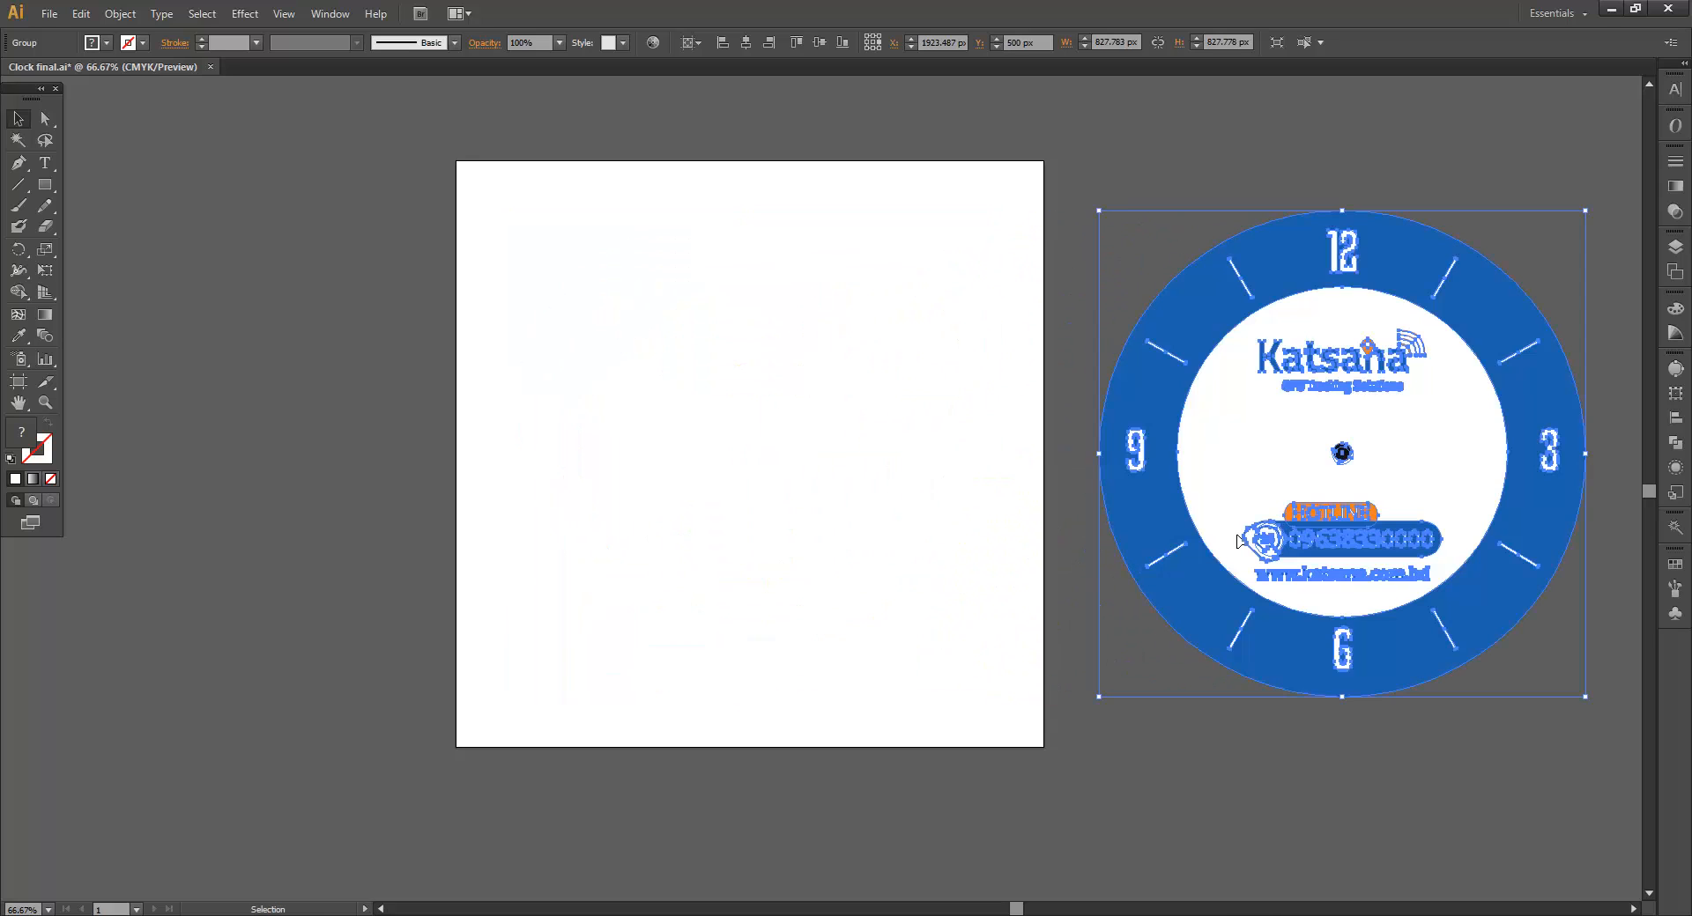
click(961, 584)
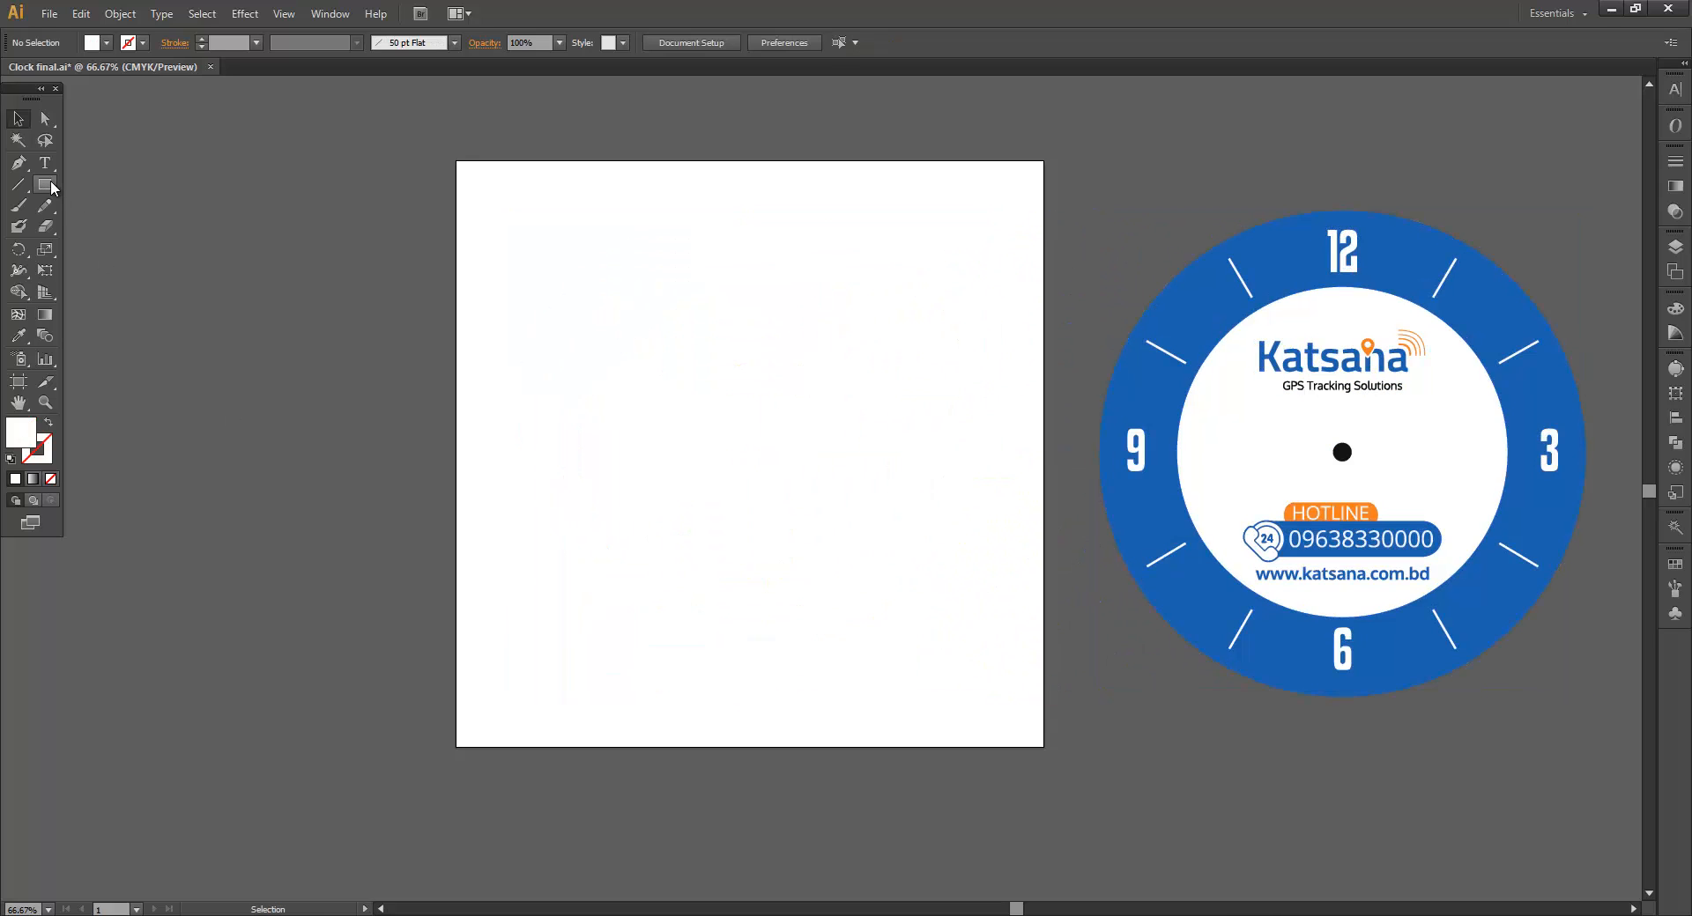
- Draw a circle about 865 px across on the artboard and fill it with the blue sampled from the reference clock's ring
drag(45, 184, 113, 232)
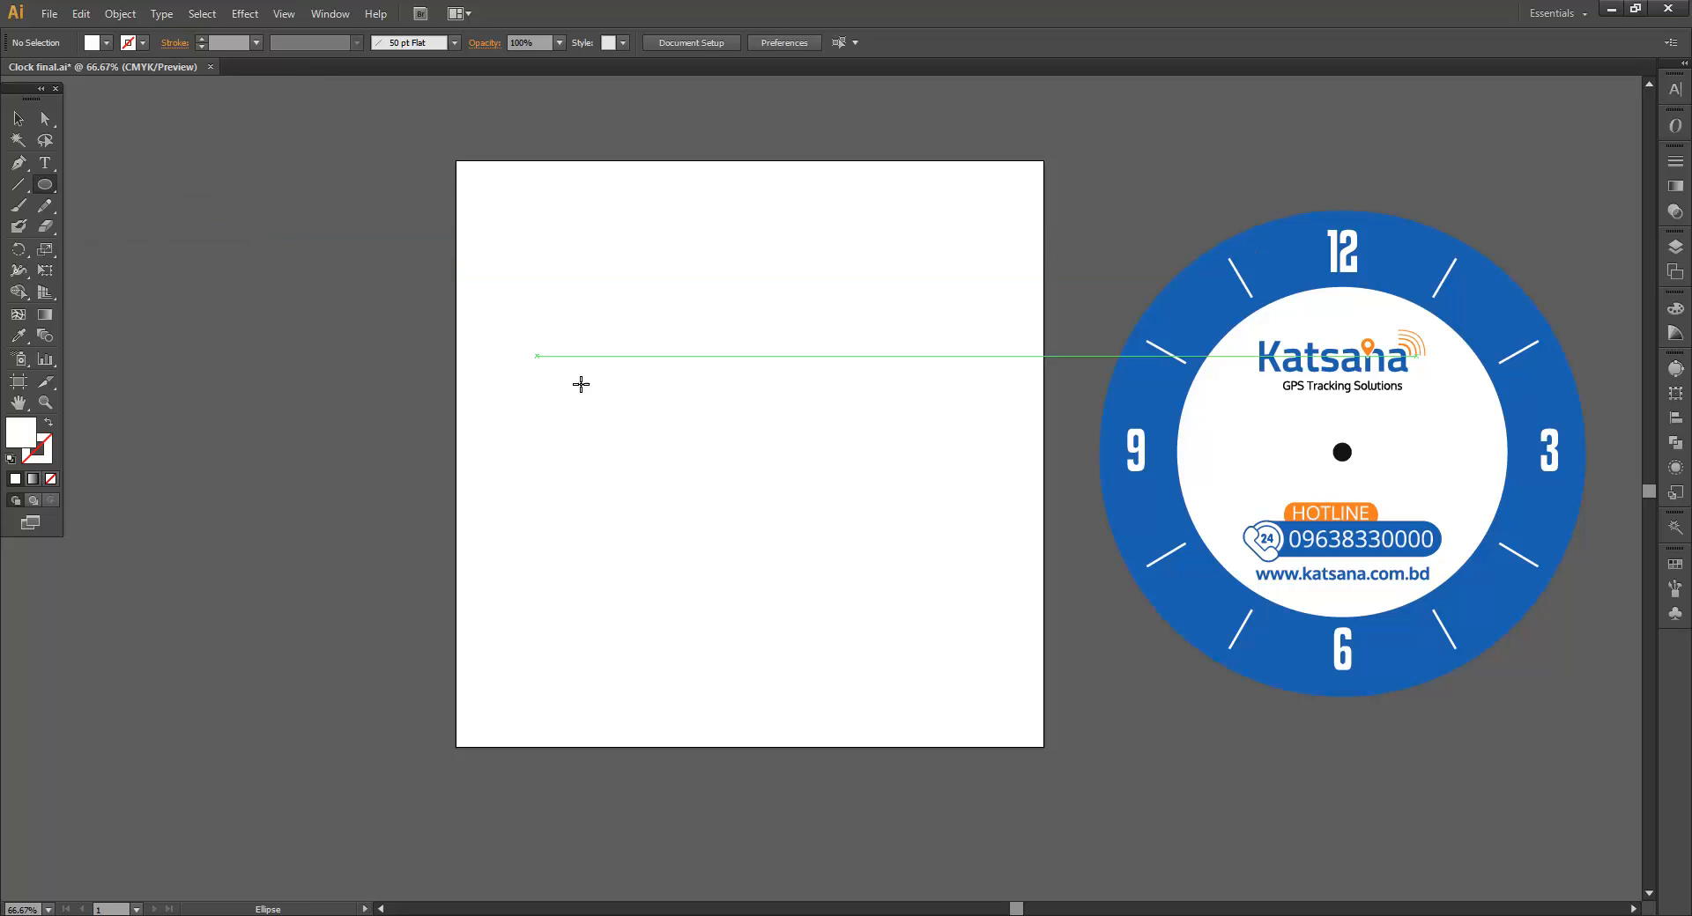
drag(741, 443, 936, 696)
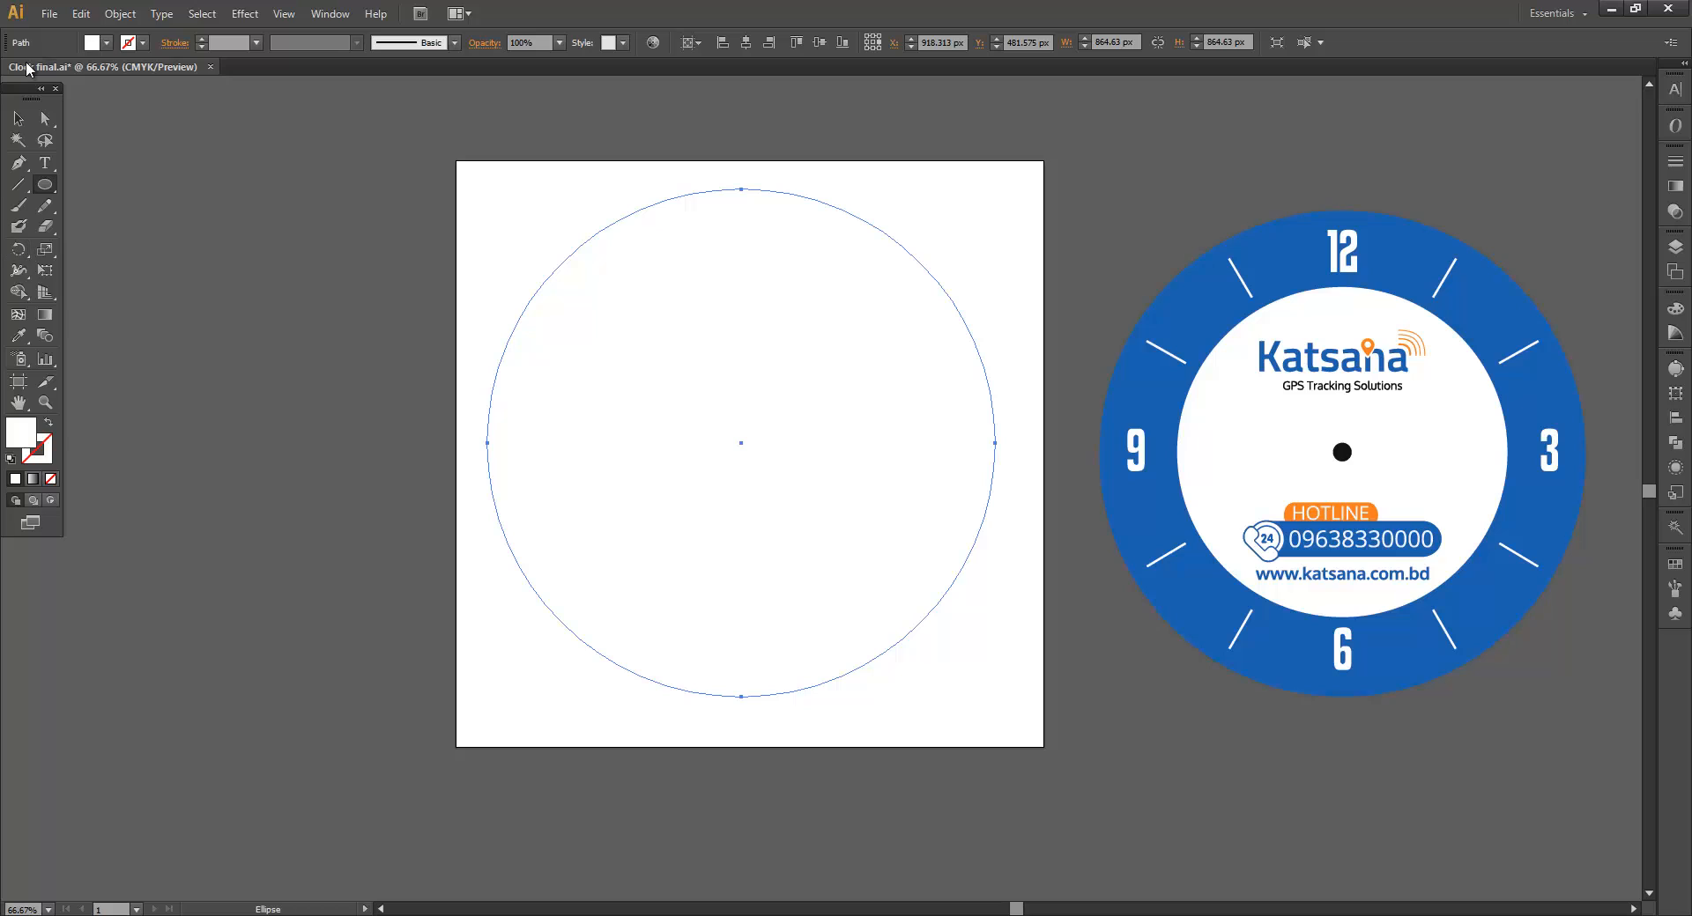
click(19, 118)
click(17, 337)
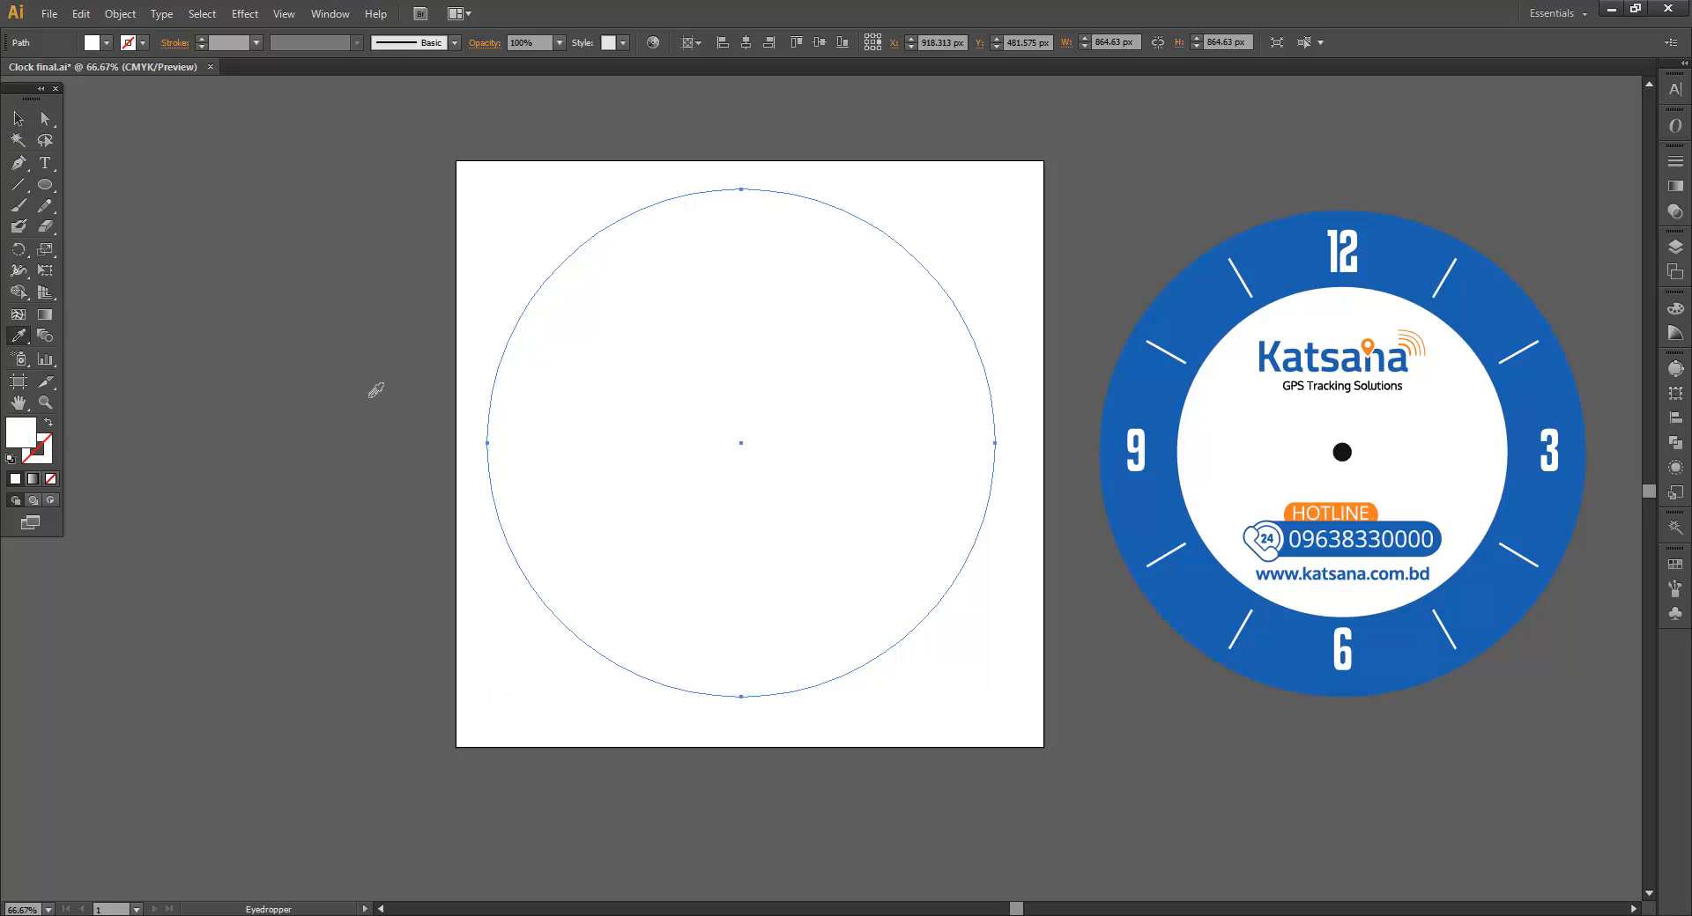
click(1162, 304)
click(18, 117)
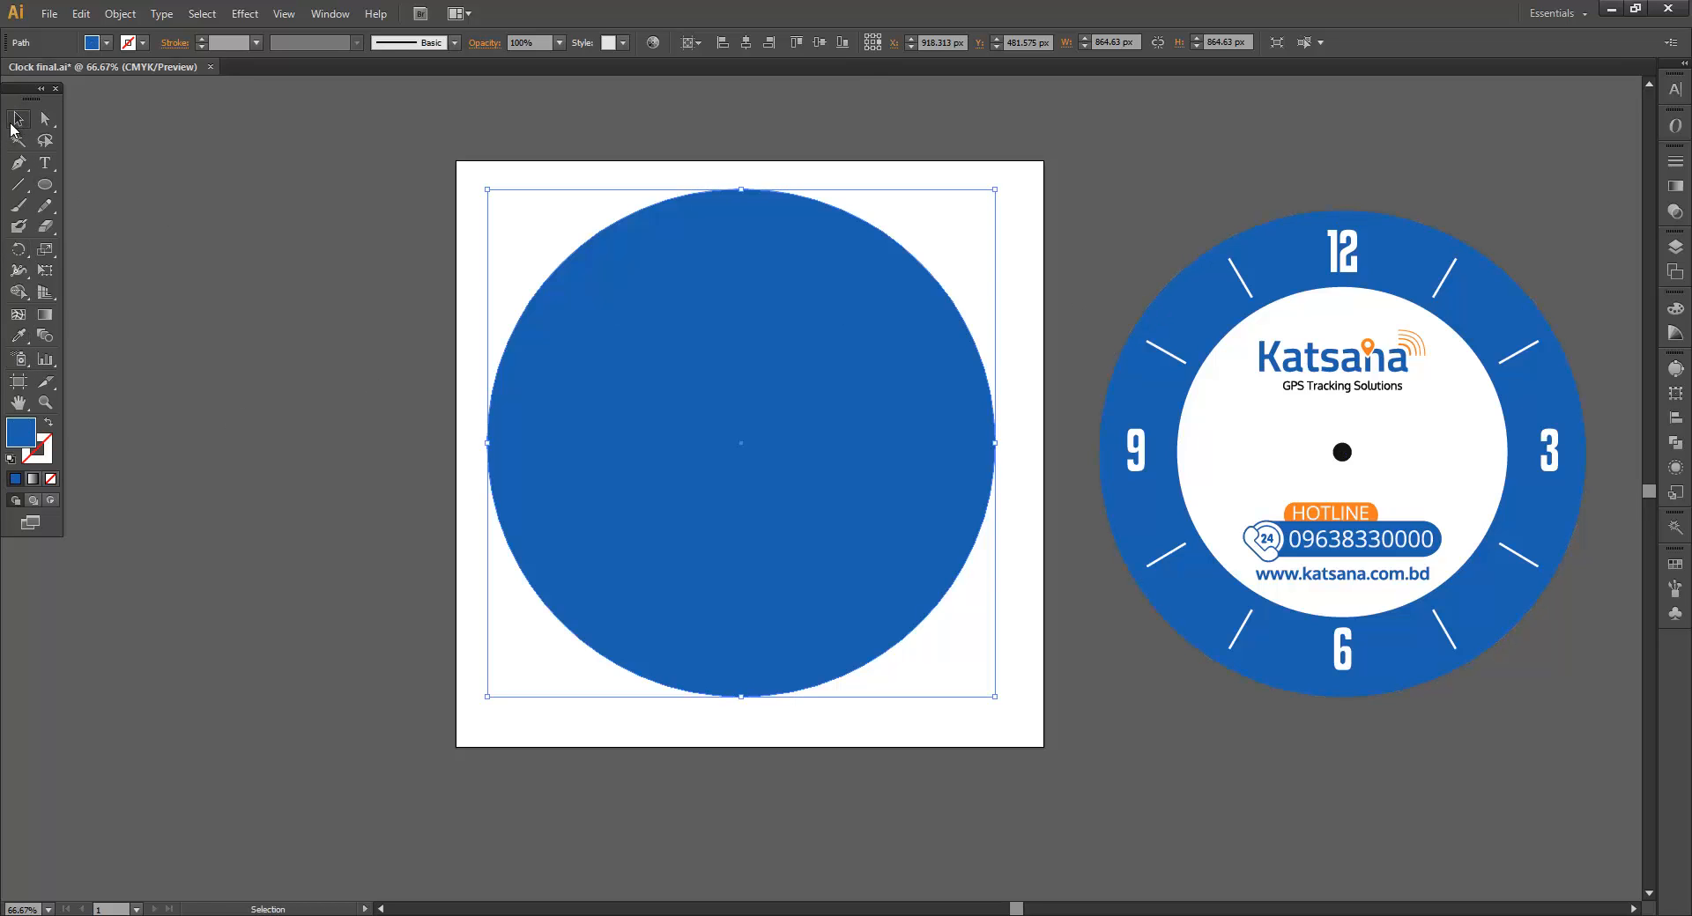
- Center the blue circle horizontally and vertically on the artboard
click(745, 42)
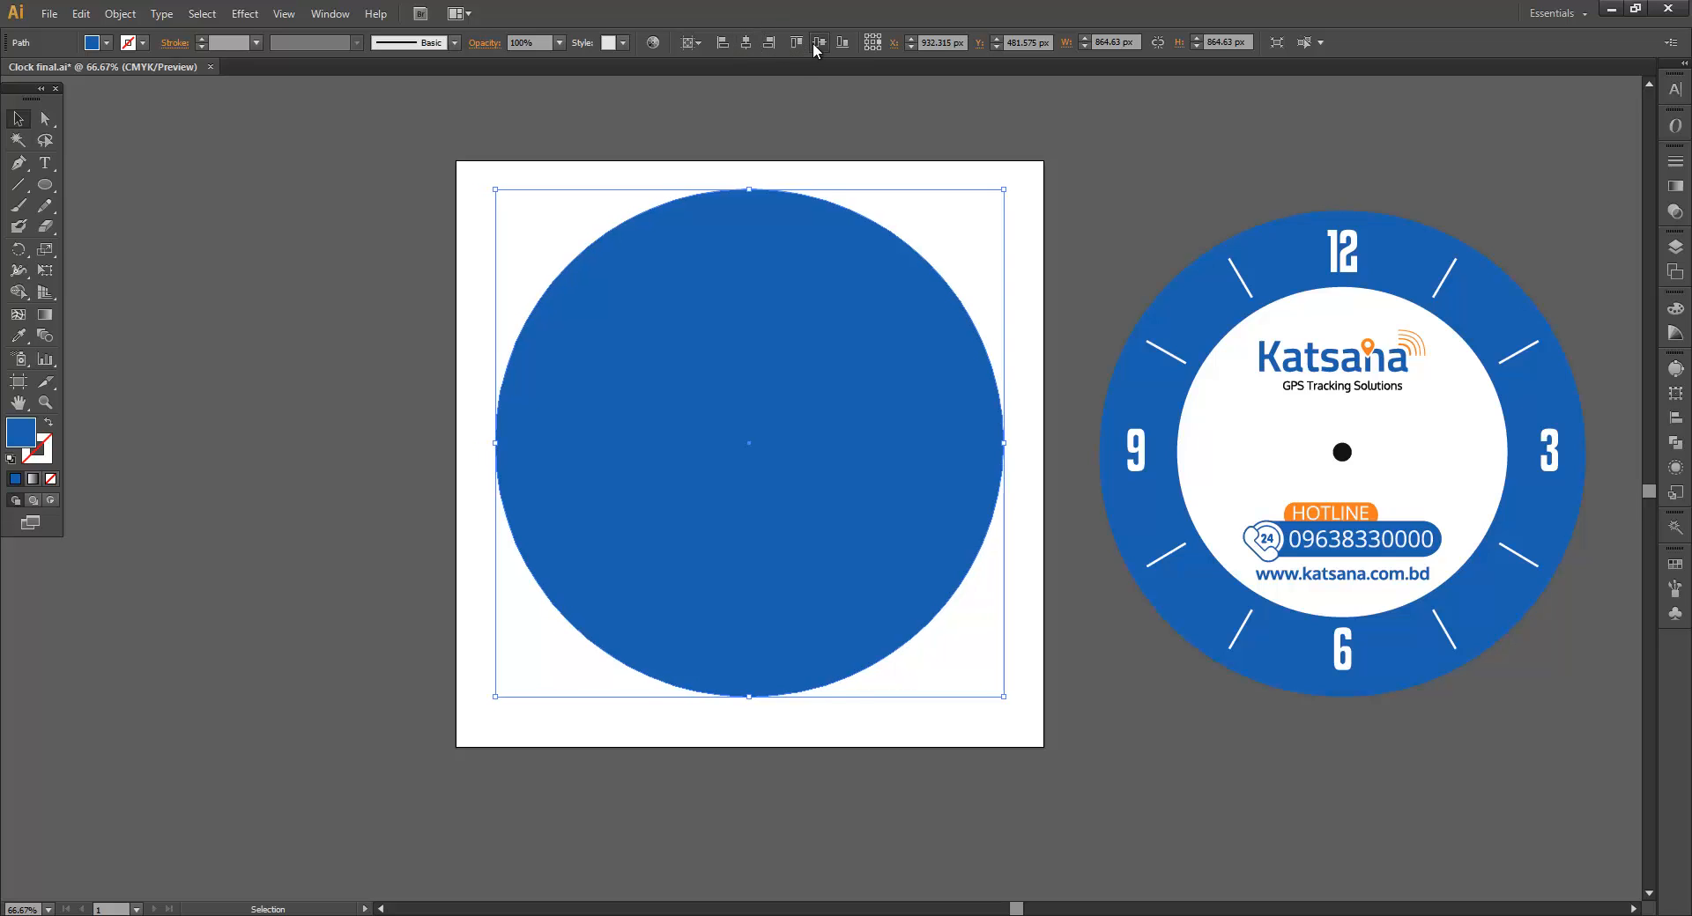
click(813, 42)
click(1058, 585)
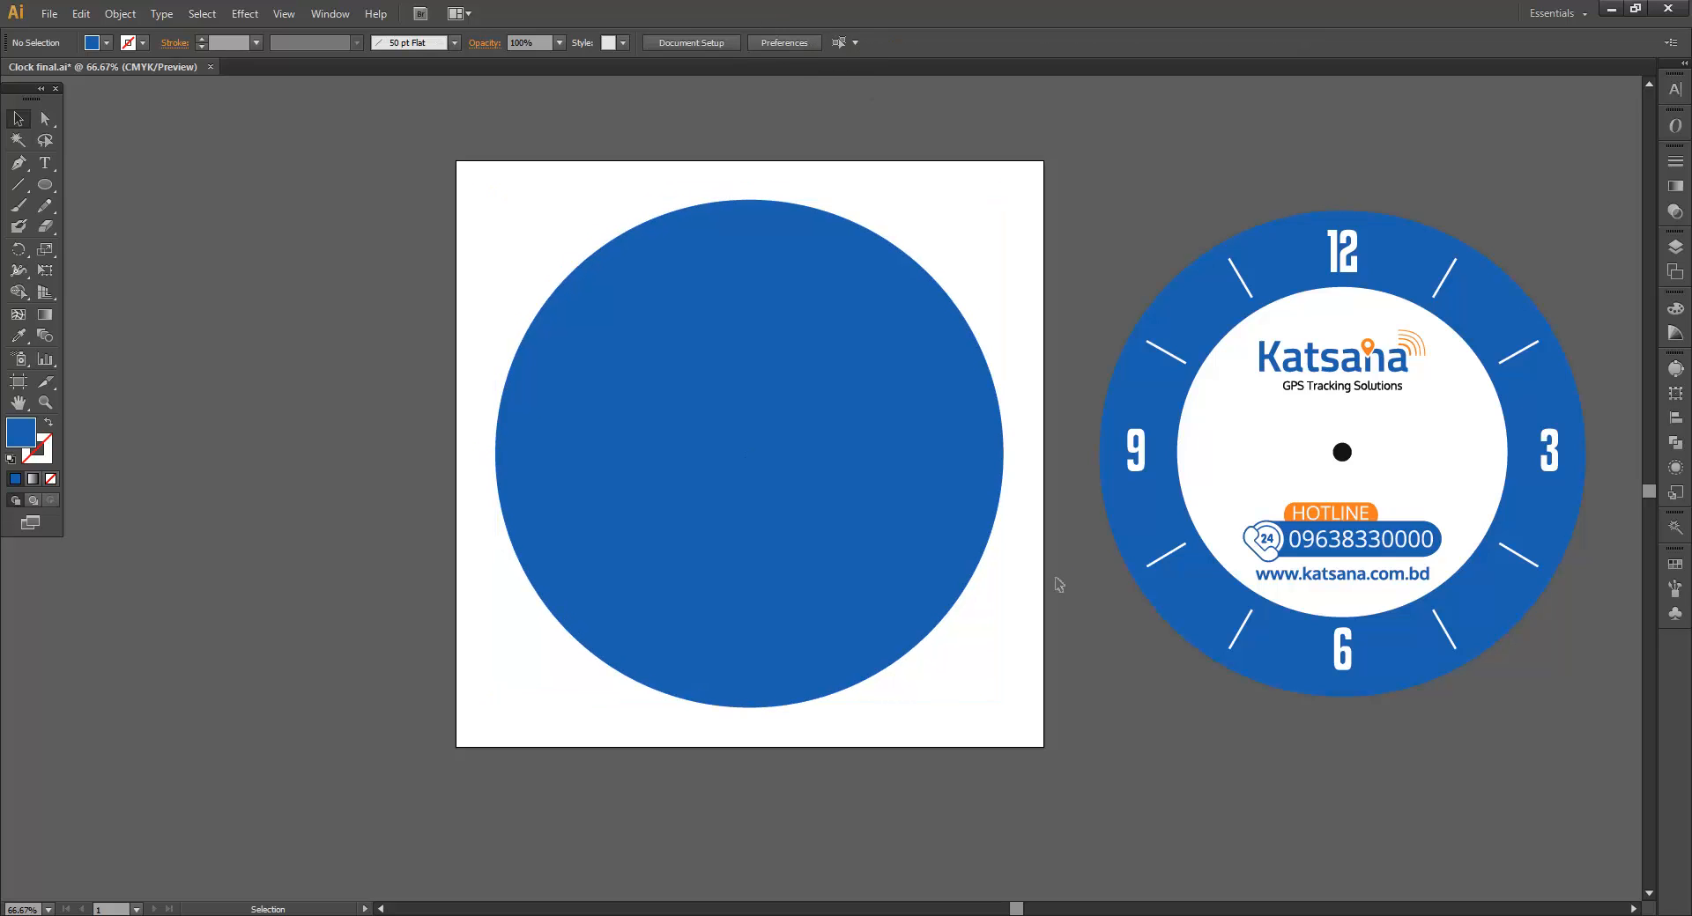
- Duplicate the blue circle in place and scale the copy about its center to about 547 px across
click(842, 509)
key(ctrl+2)
click(808, 527)
click(1030, 697)
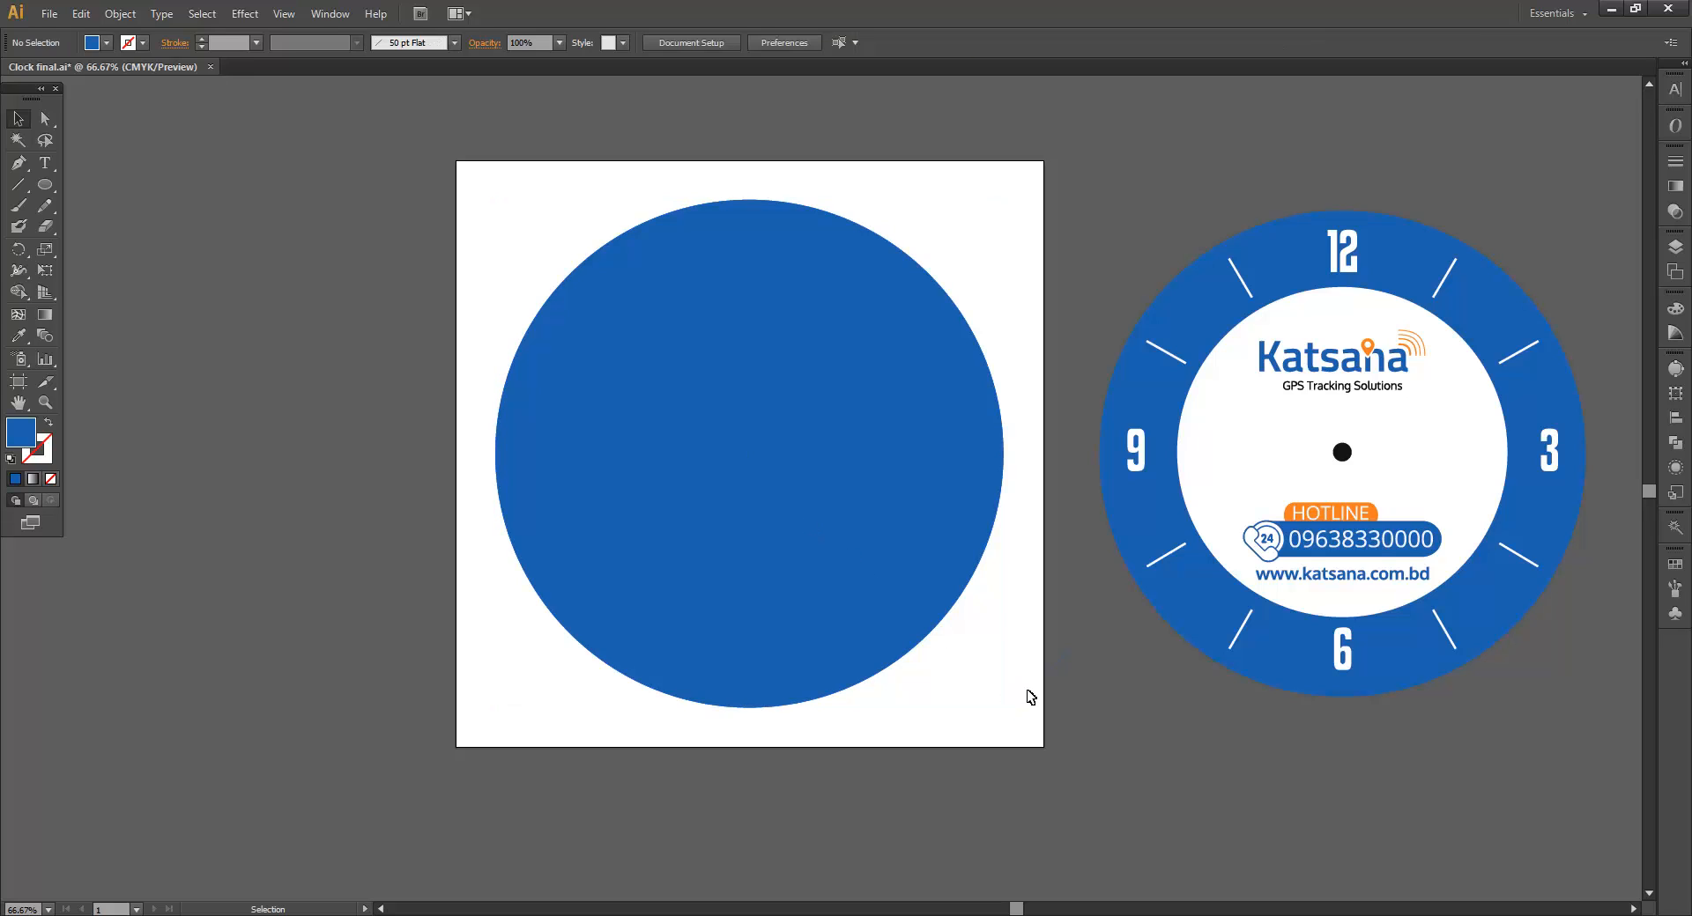
click(795, 563)
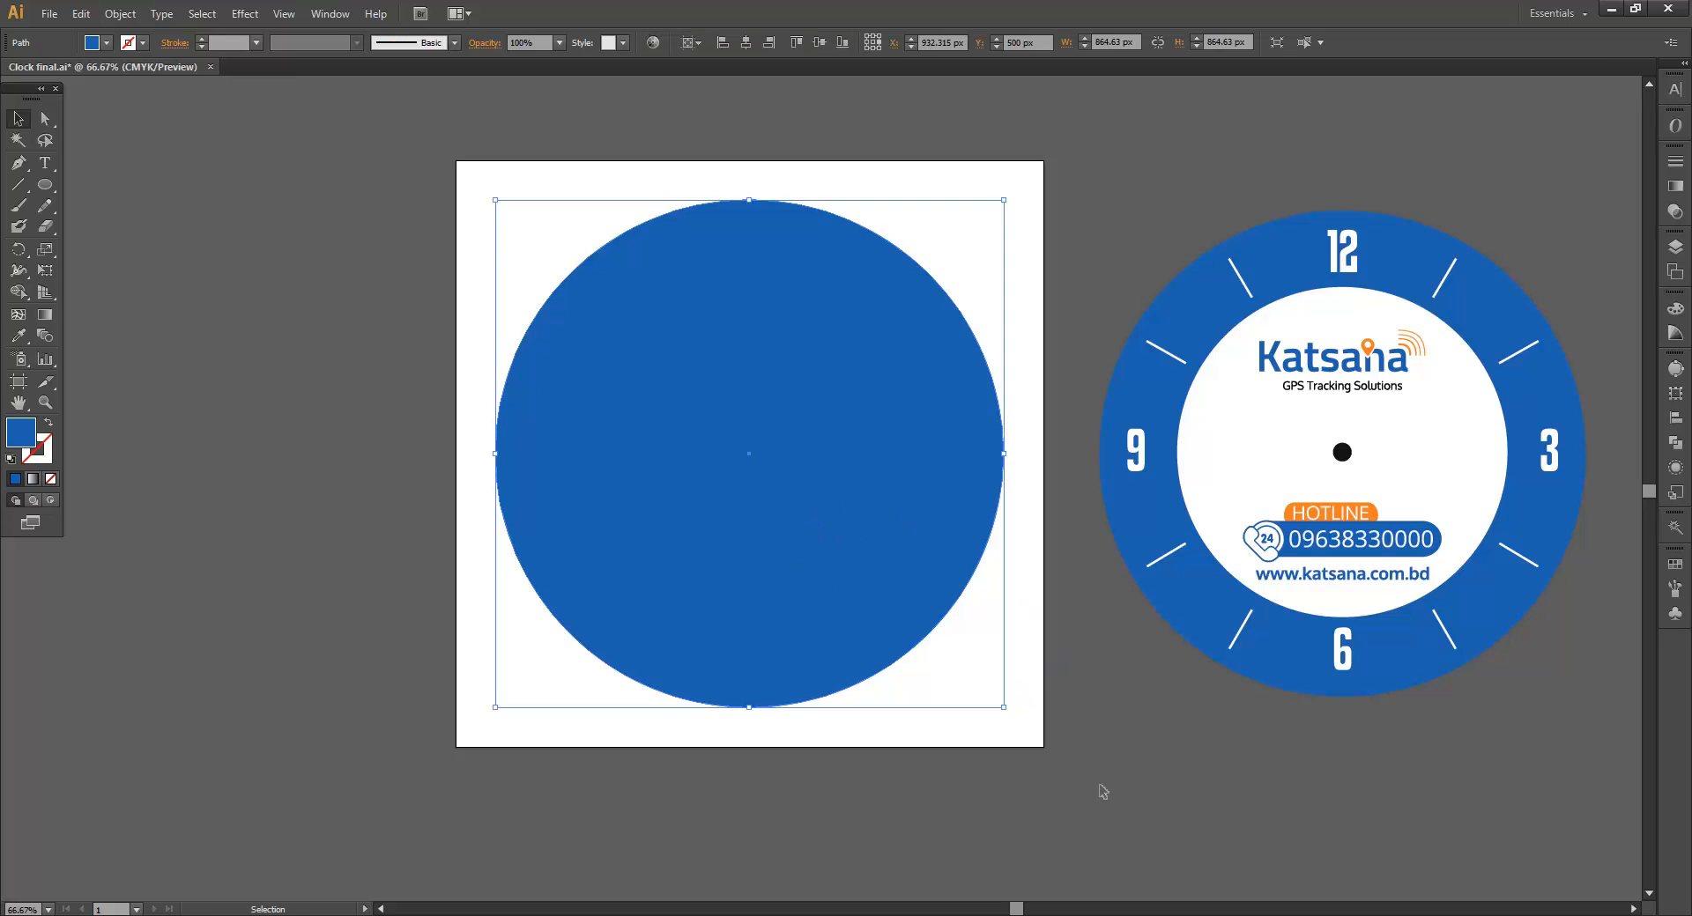
drag(1003, 706, 908, 691)
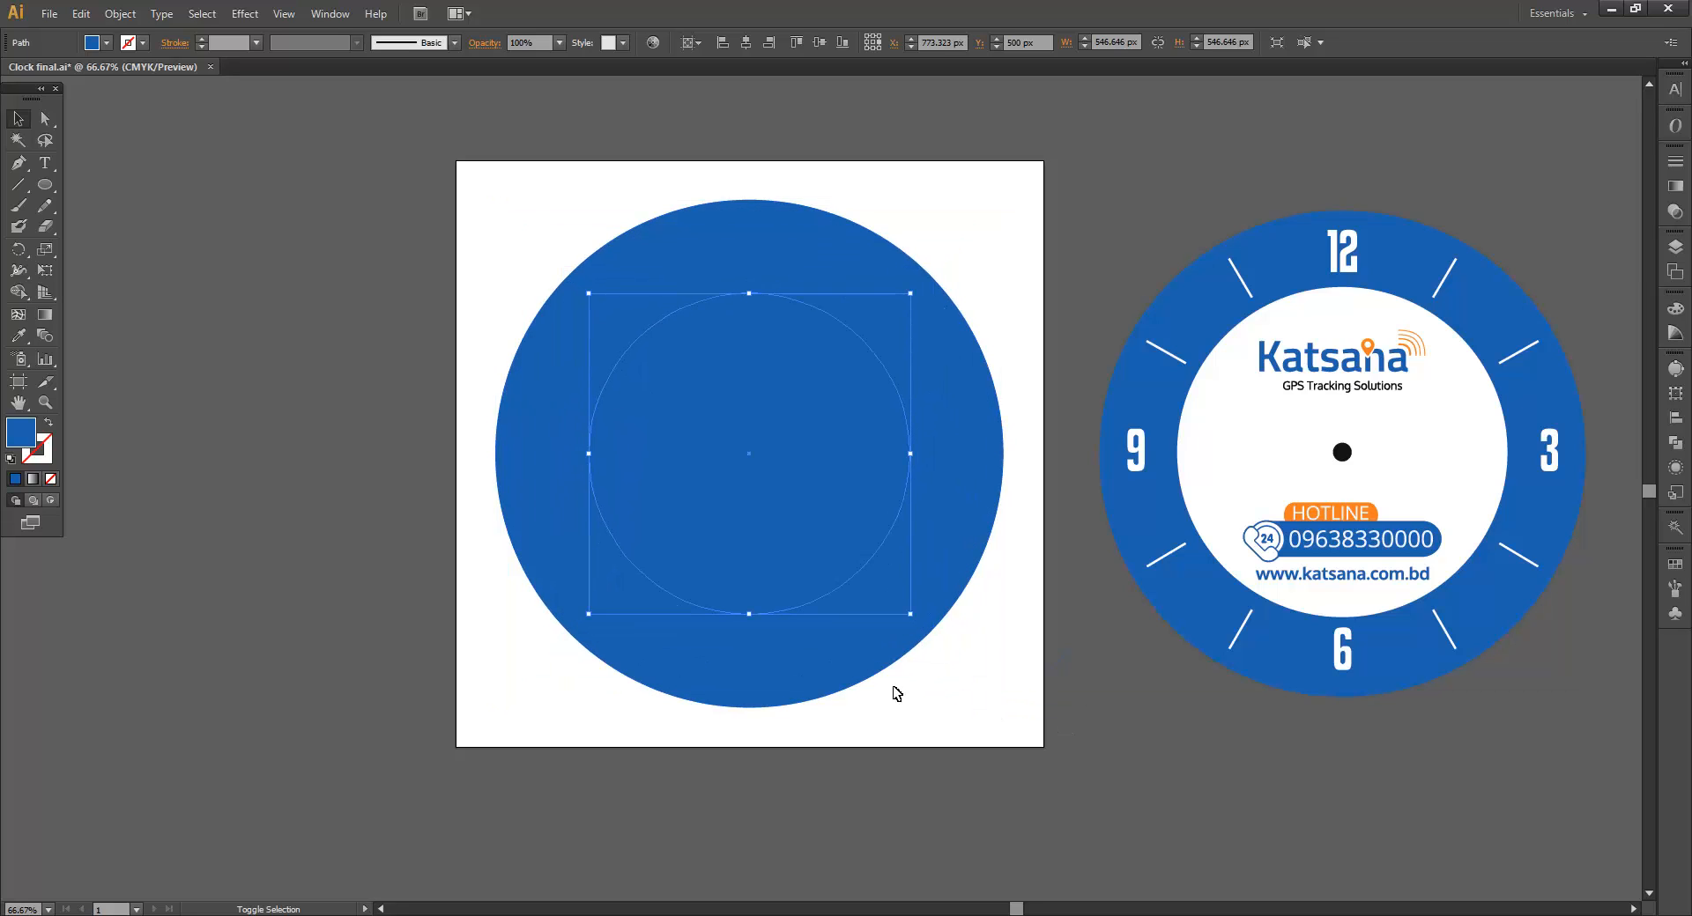
- Fill the smaller inner circle with the white sampled from the reference clock's face
click(17, 336)
click(1327, 471)
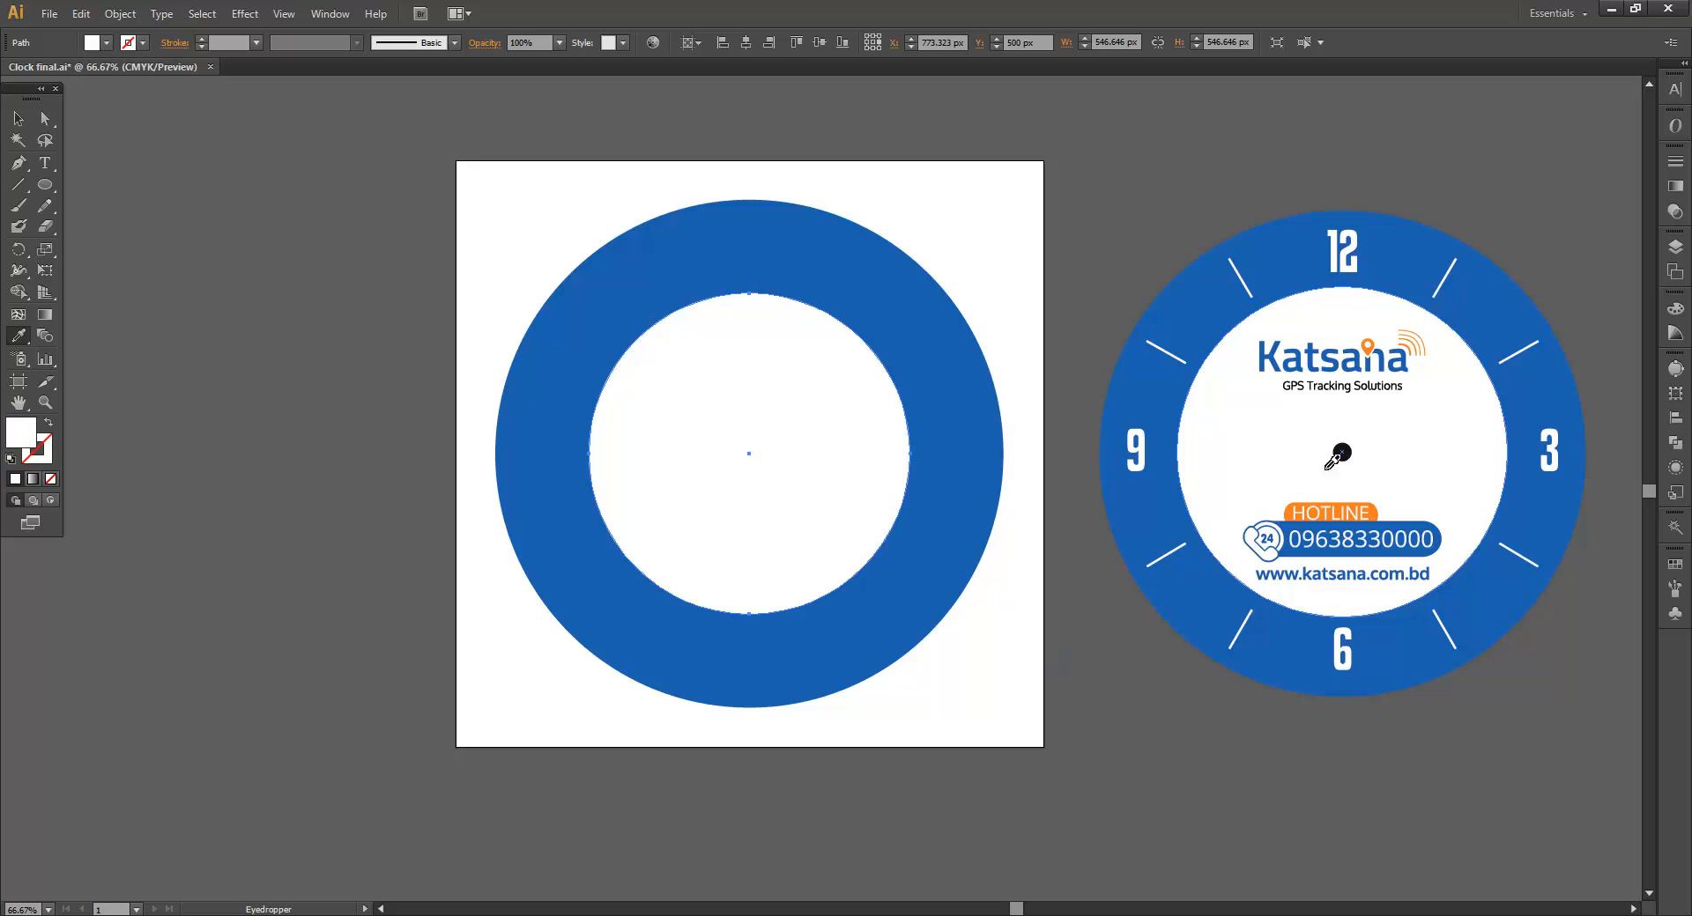
click(18, 117)
click(236, 268)
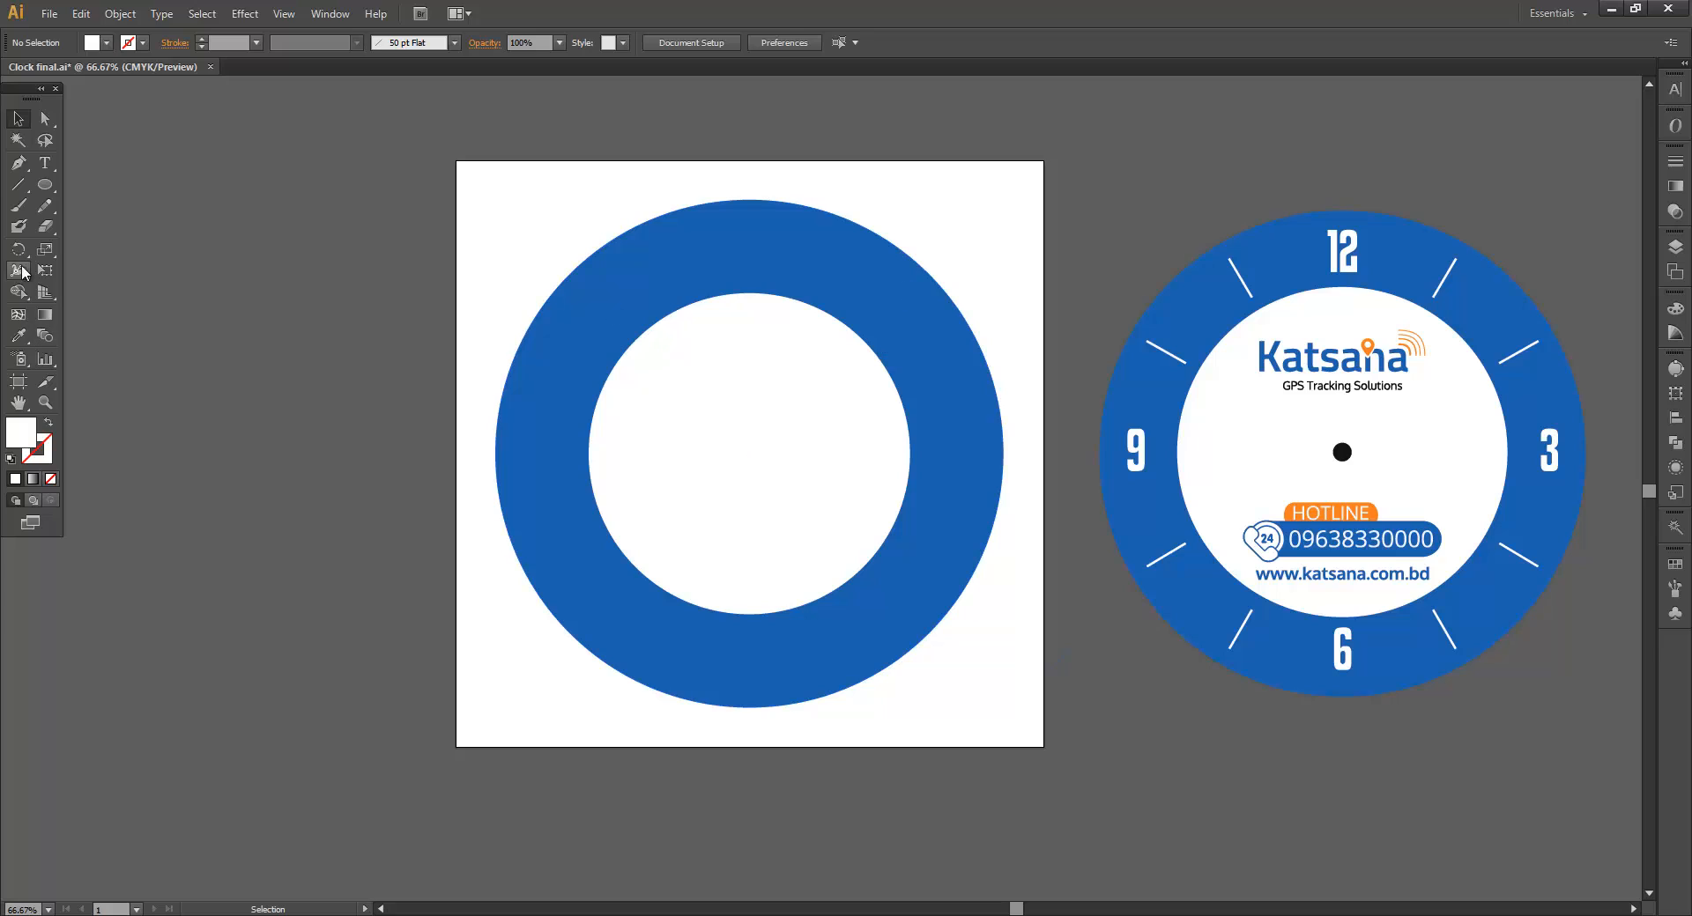
- Draw a thin white vertical rectangle about 7 by 109 px at the 12 o'clock point of the blue ring and center it horizontally on the artboard
click(39, 185)
drag(39, 195, 88, 184)
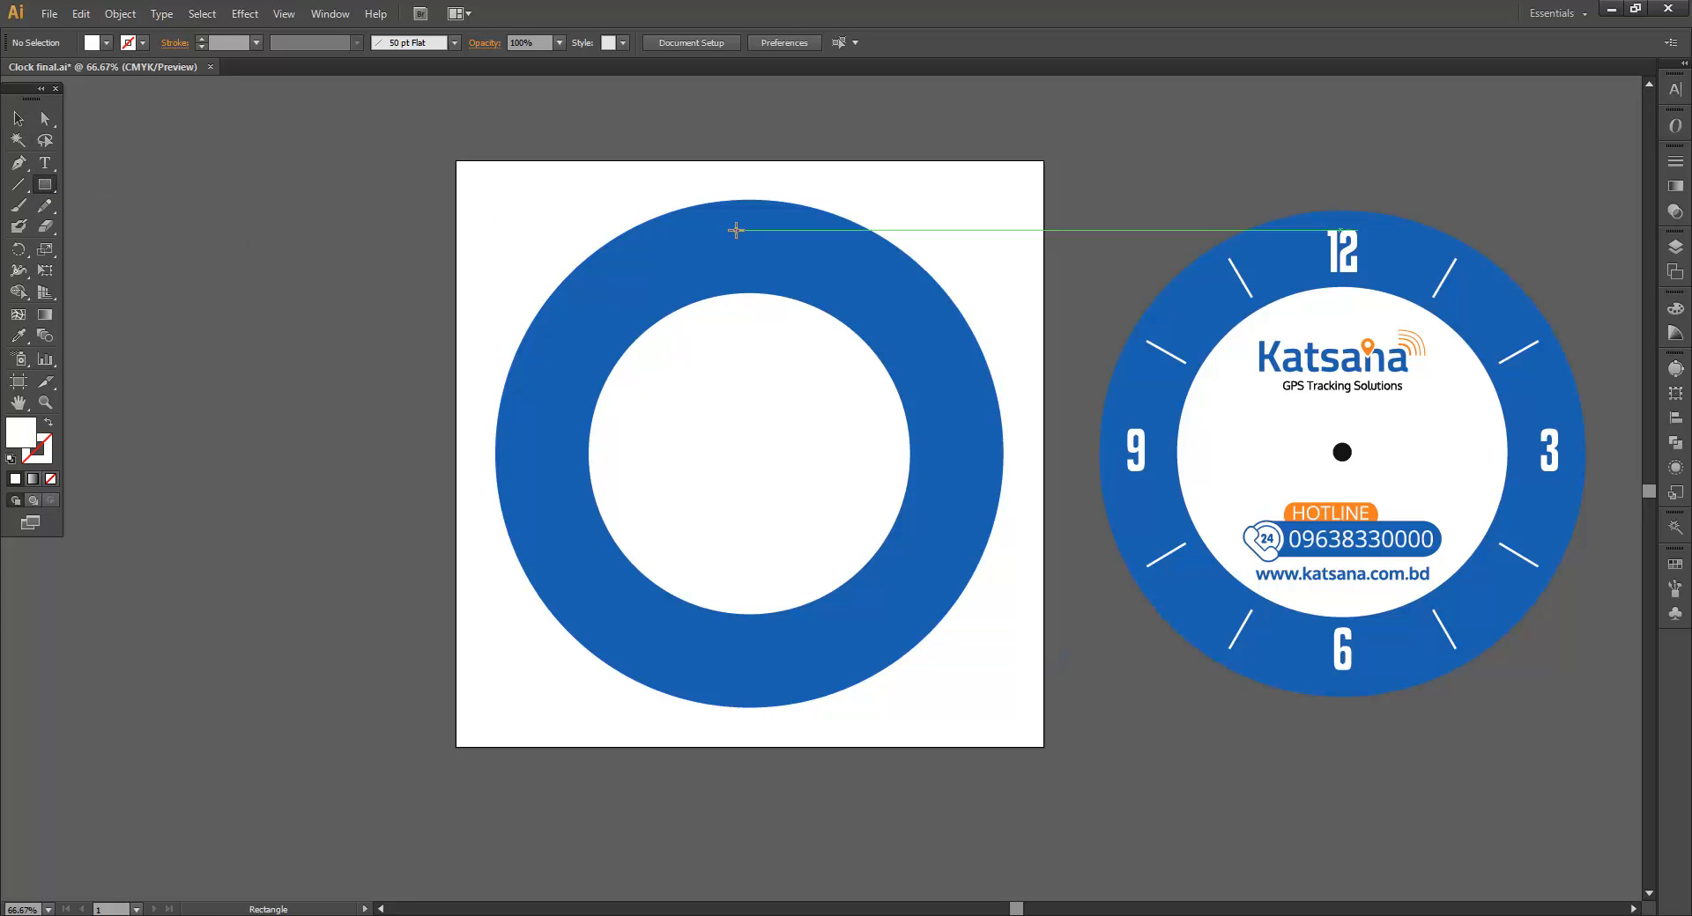
drag(748, 214, 751, 279)
click(18, 122)
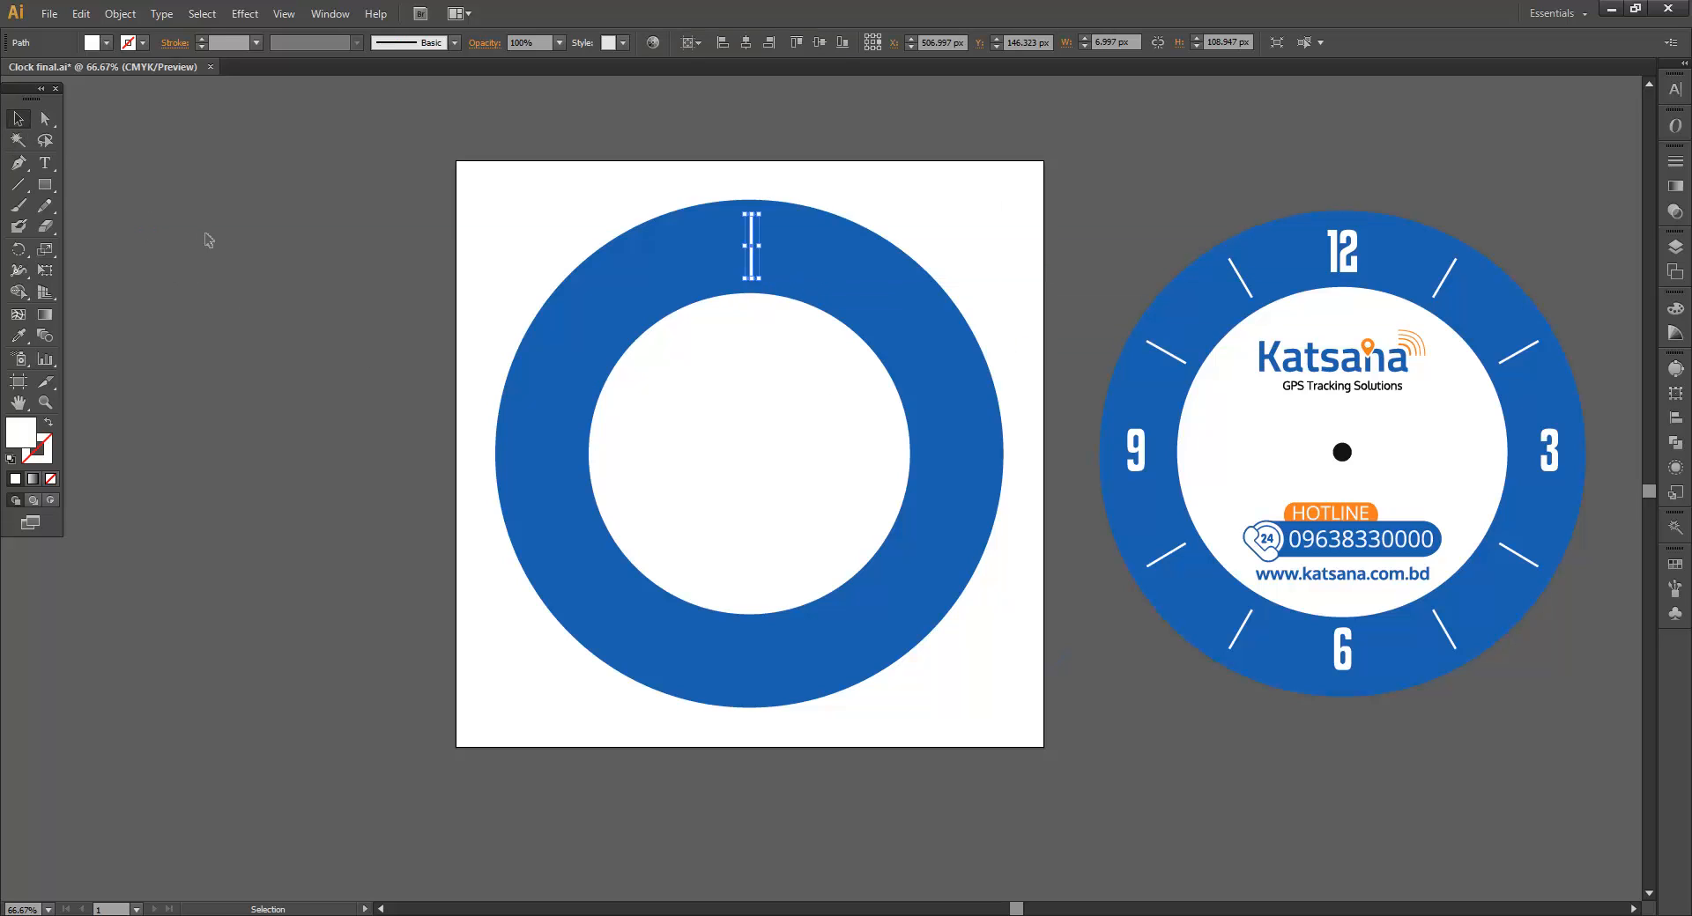
click(891, 698)
click(753, 278)
click(745, 41)
click(1003, 274)
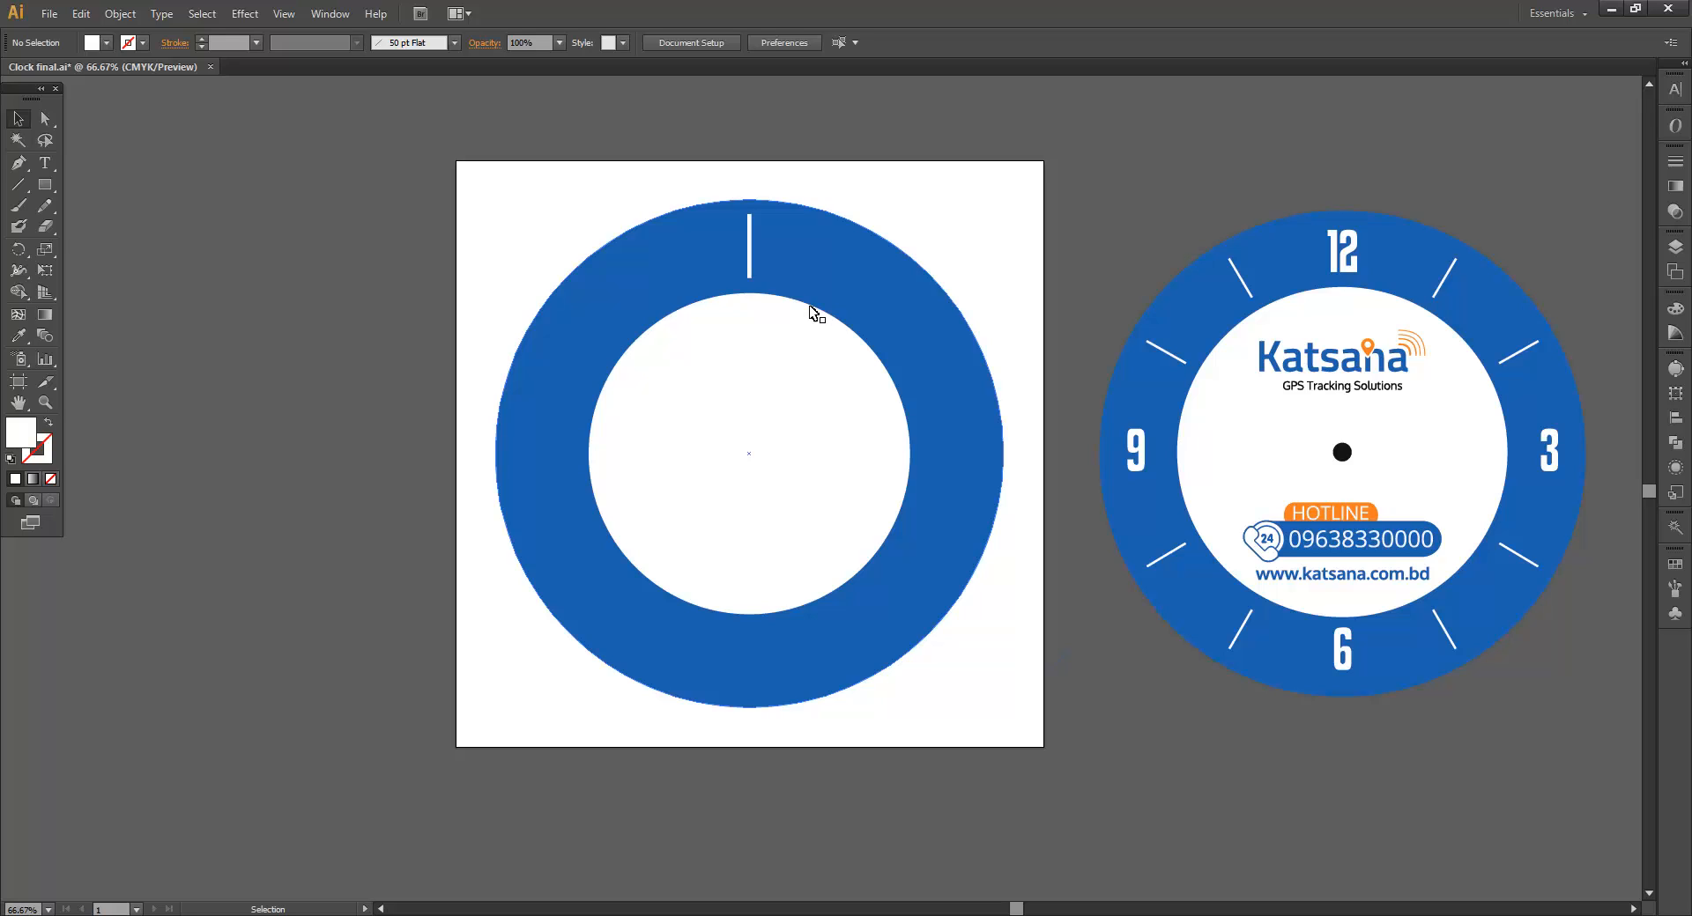
click(779, 448)
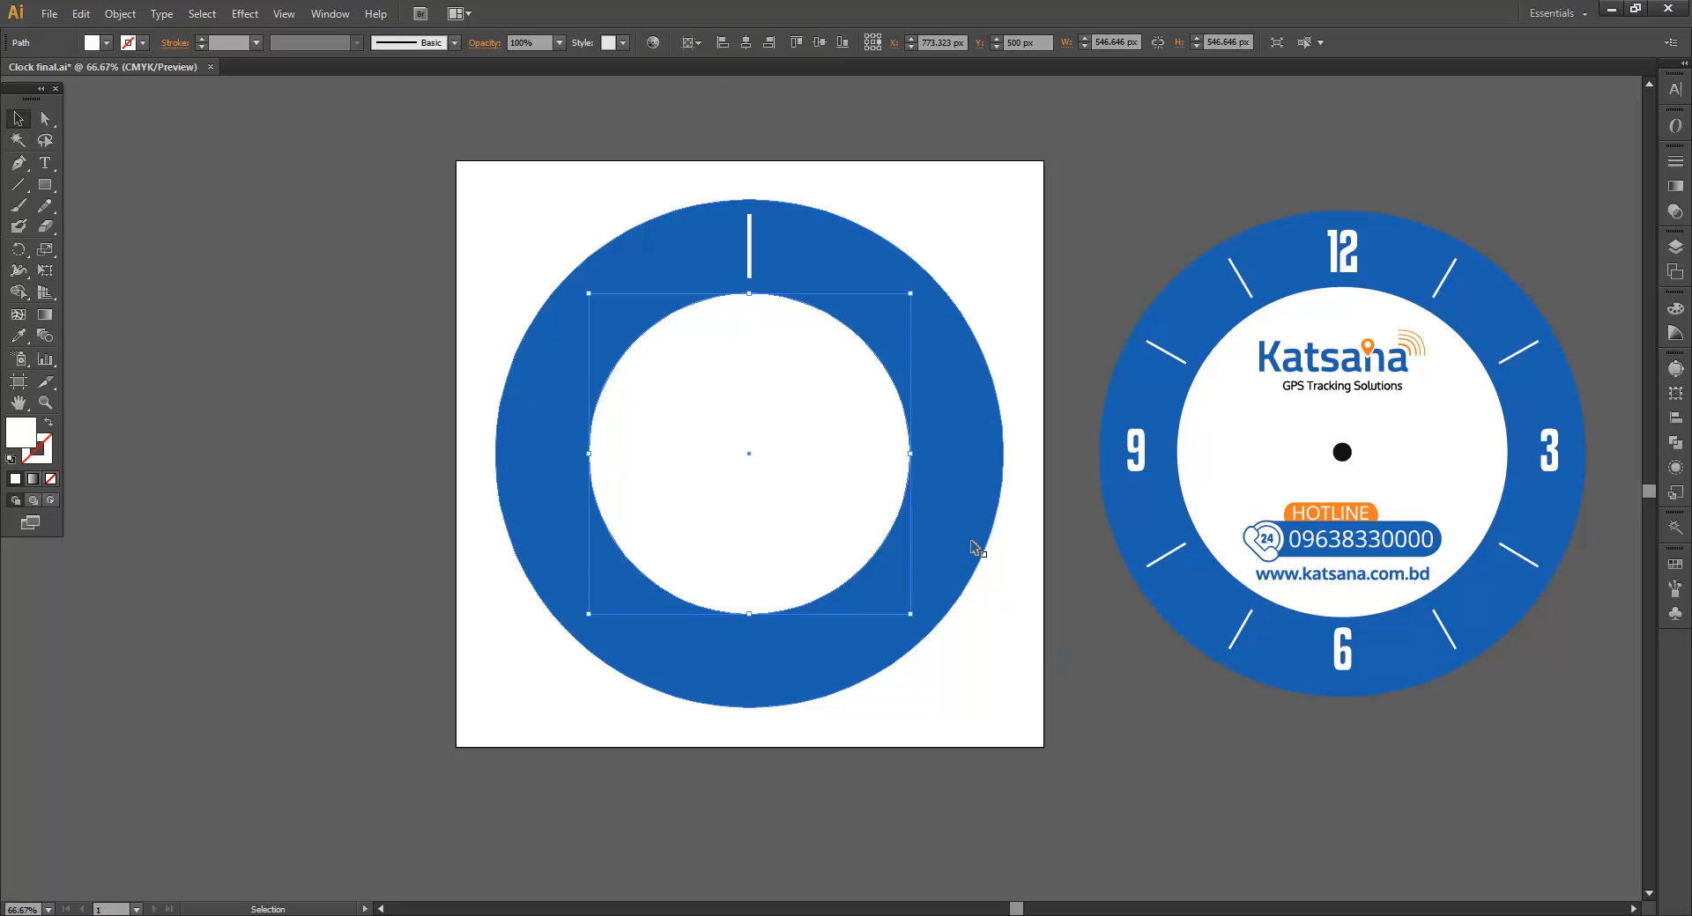
click(1022, 546)
click(787, 490)
click(1354, 267)
click(1351, 164)
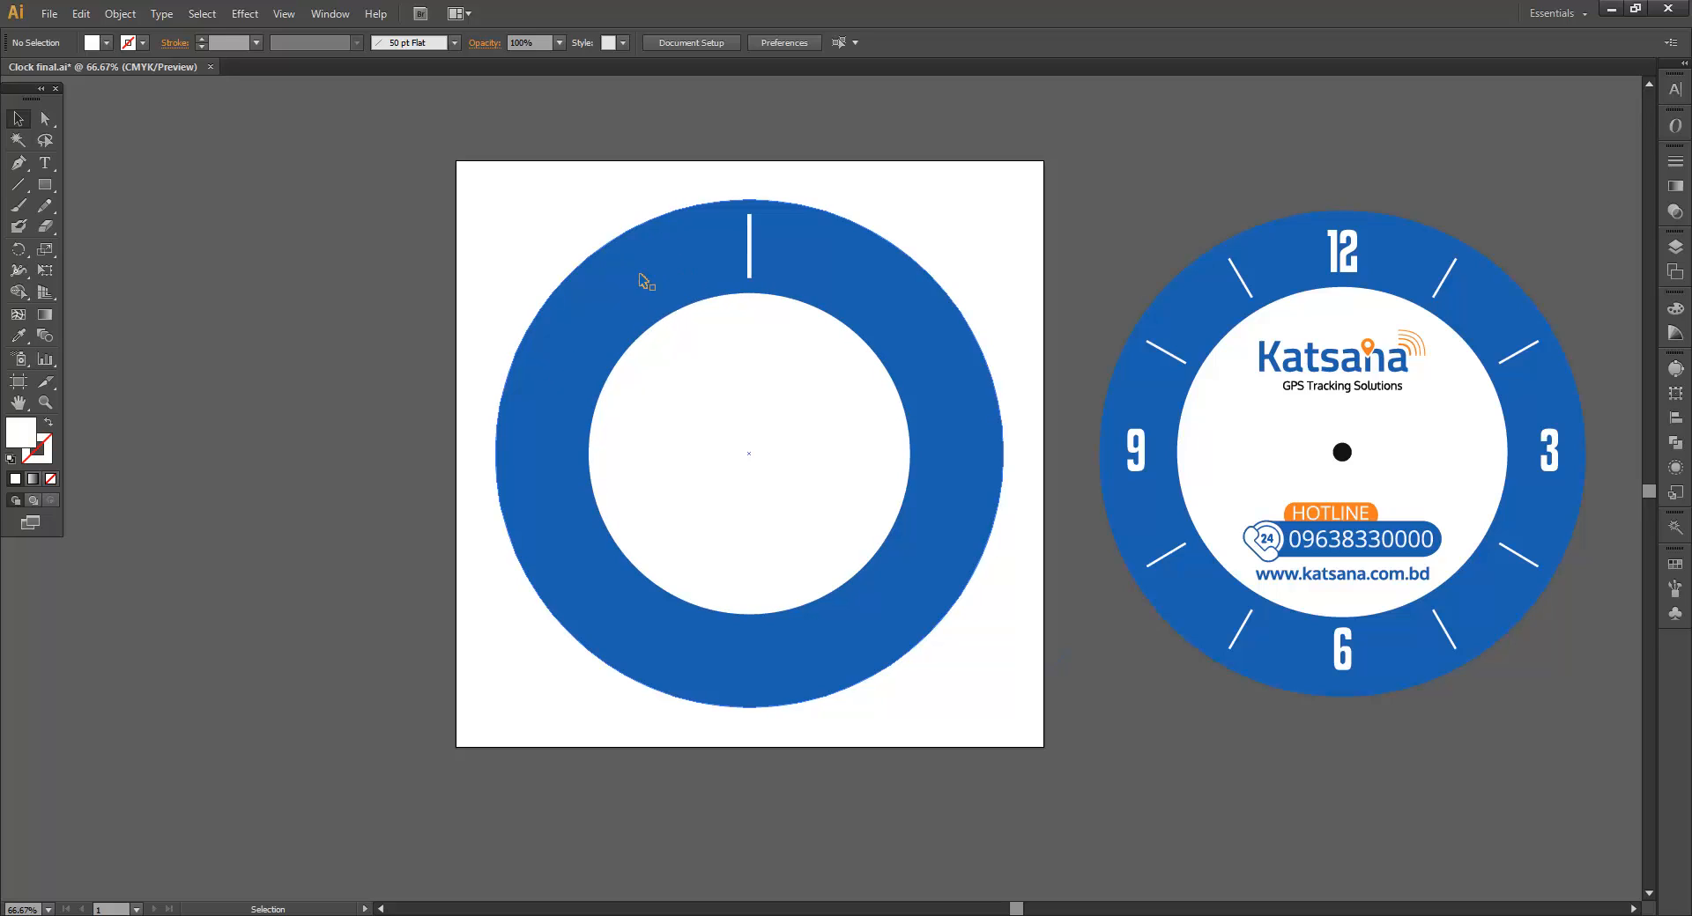
- Create a copy of the white hour mark rotated 30° about the circles' center, using outline view to find the center, and return to preview
click(748, 251)
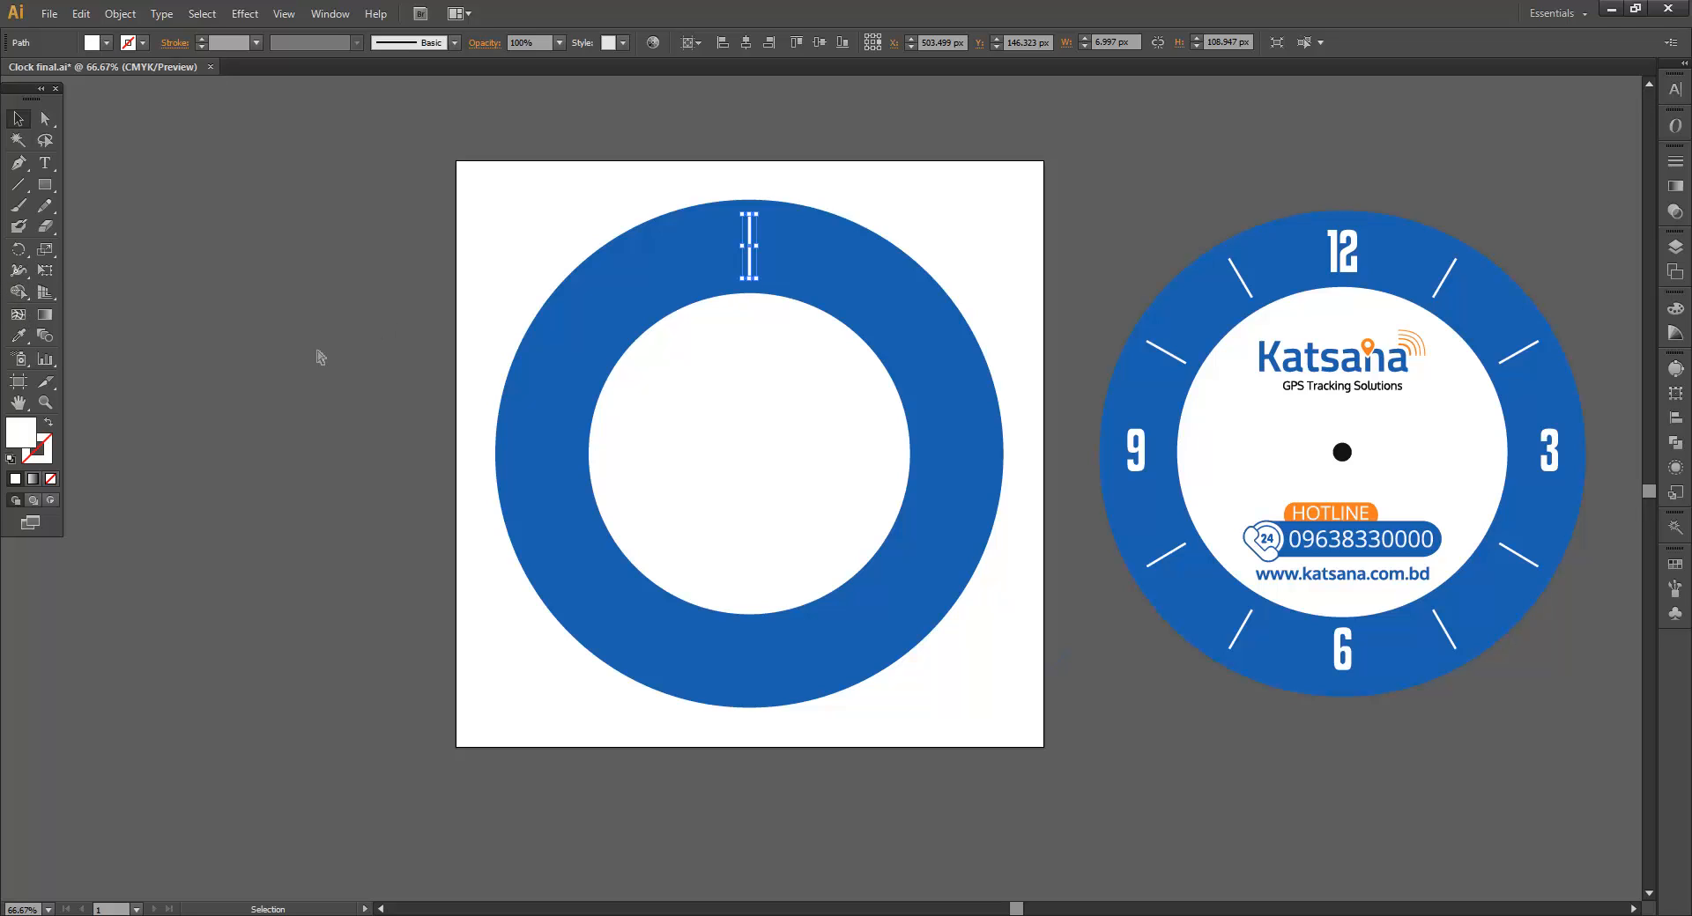
key(ctrl+y)
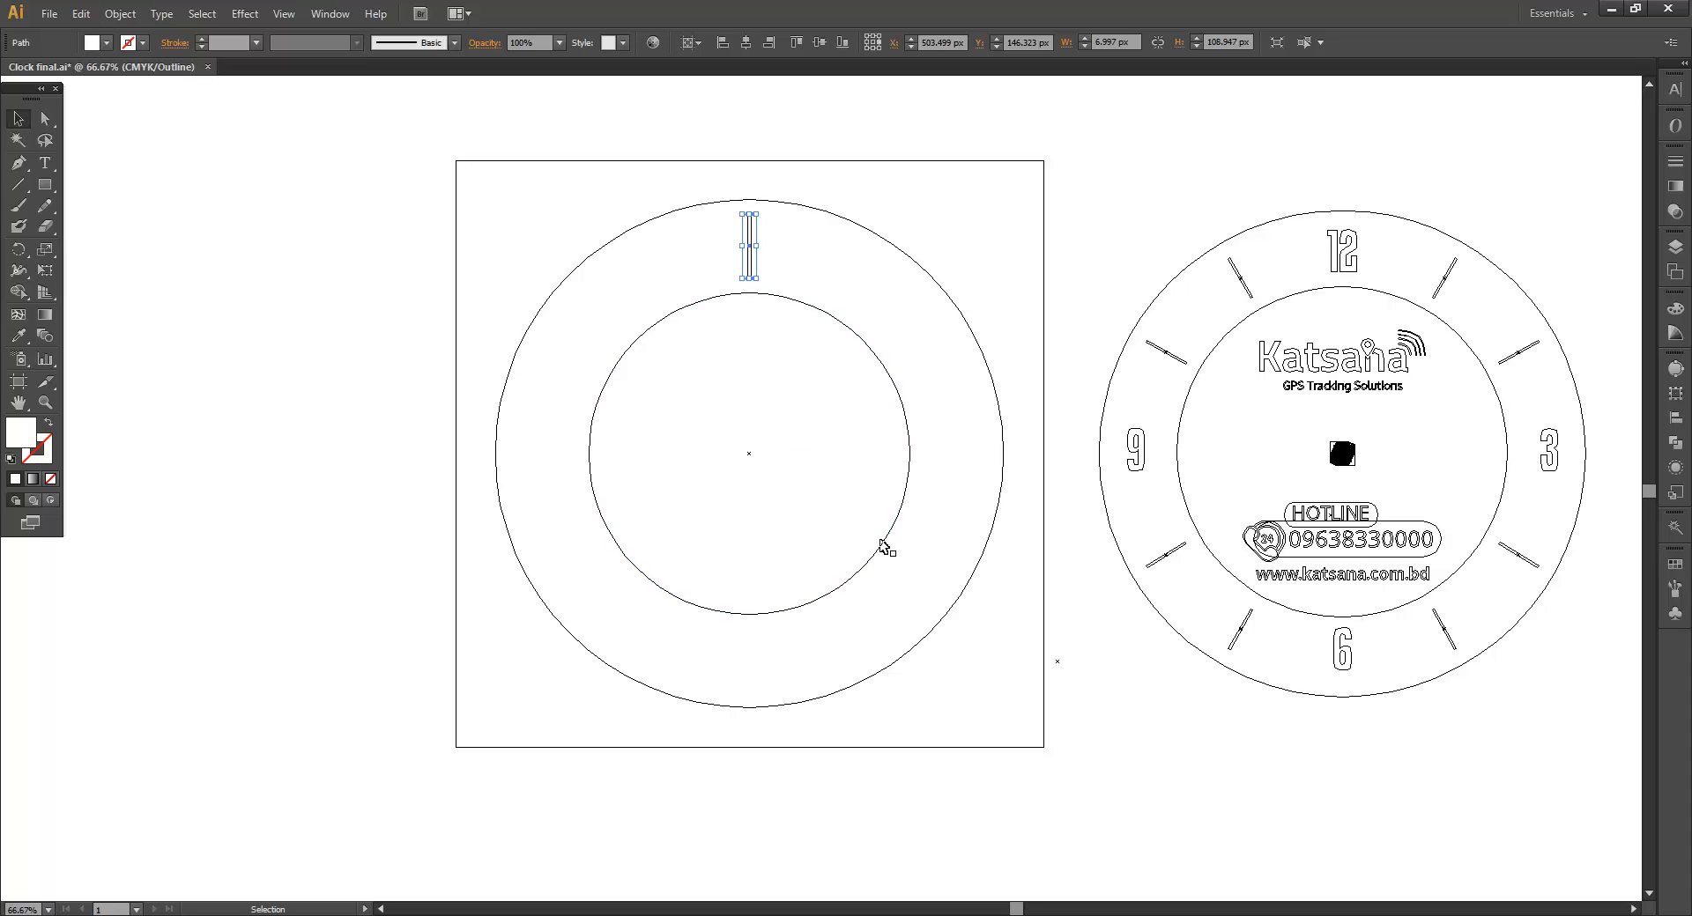
click(19, 251)
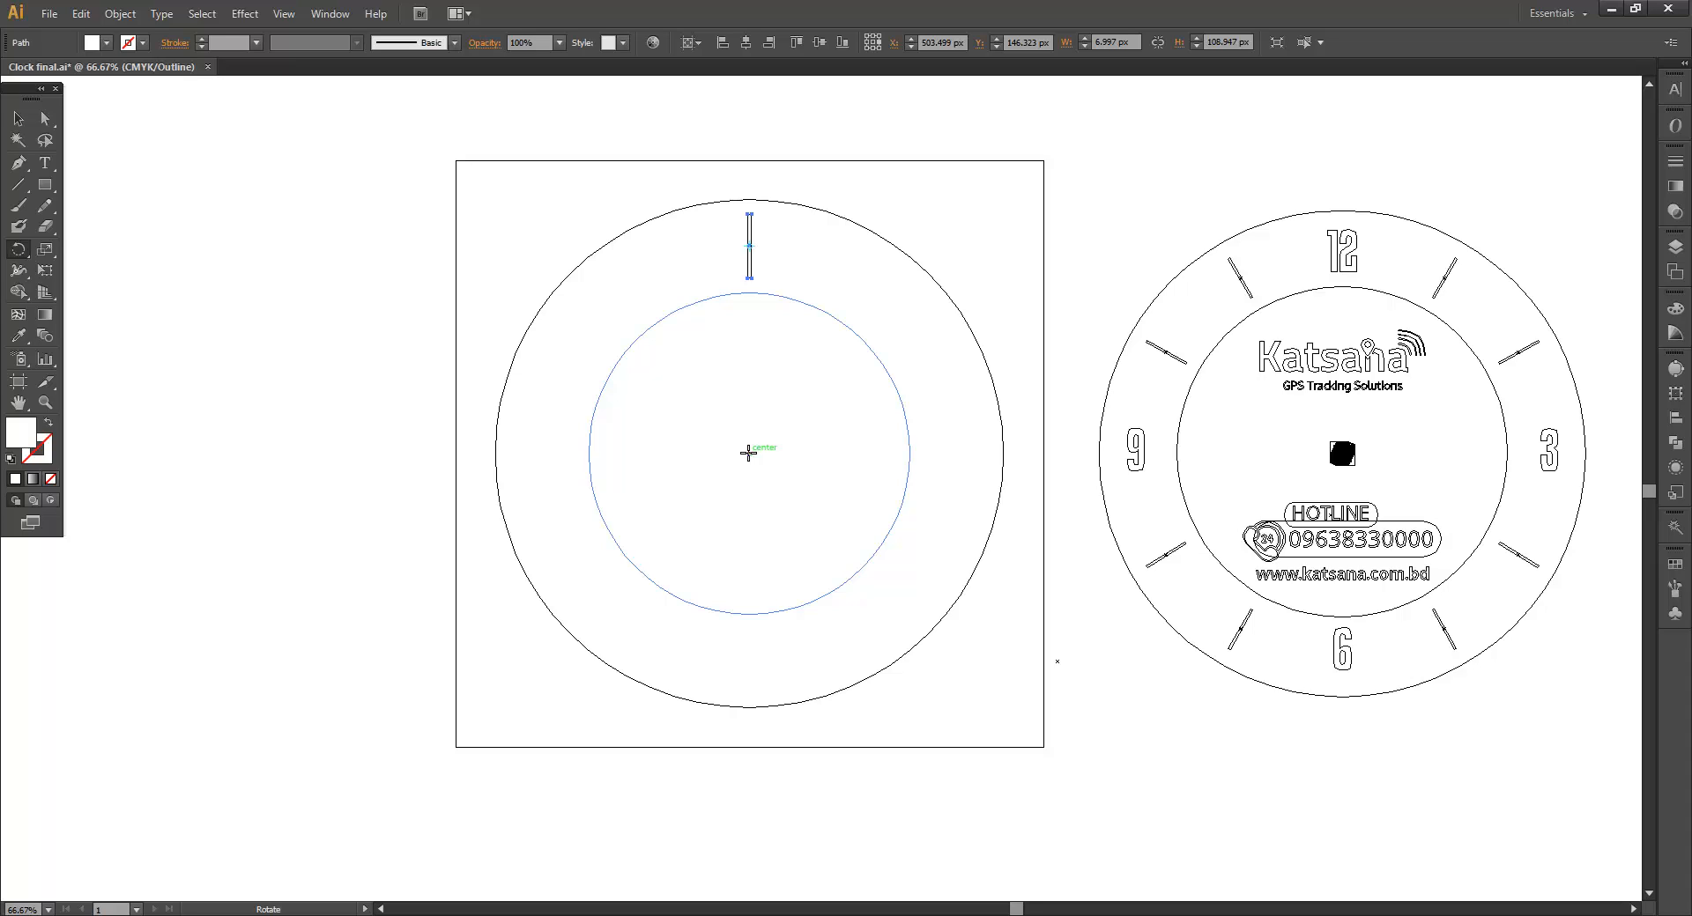
alt+click(748, 453)
drag(1541, 478, 1085, 293)
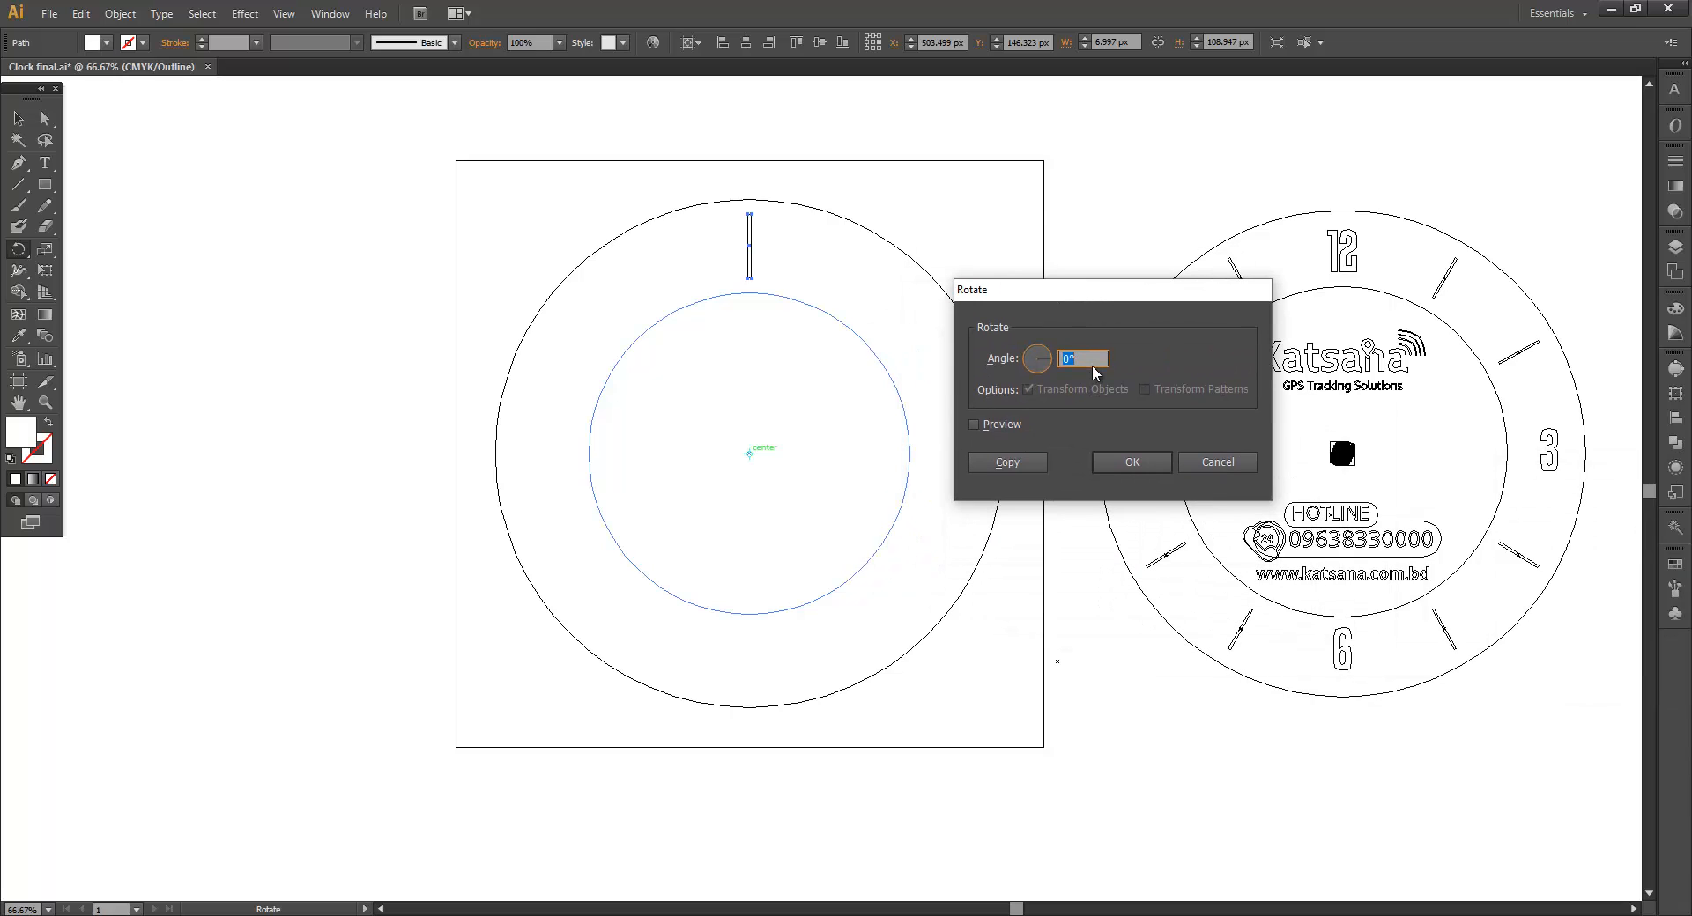
text(30)
click(981, 423)
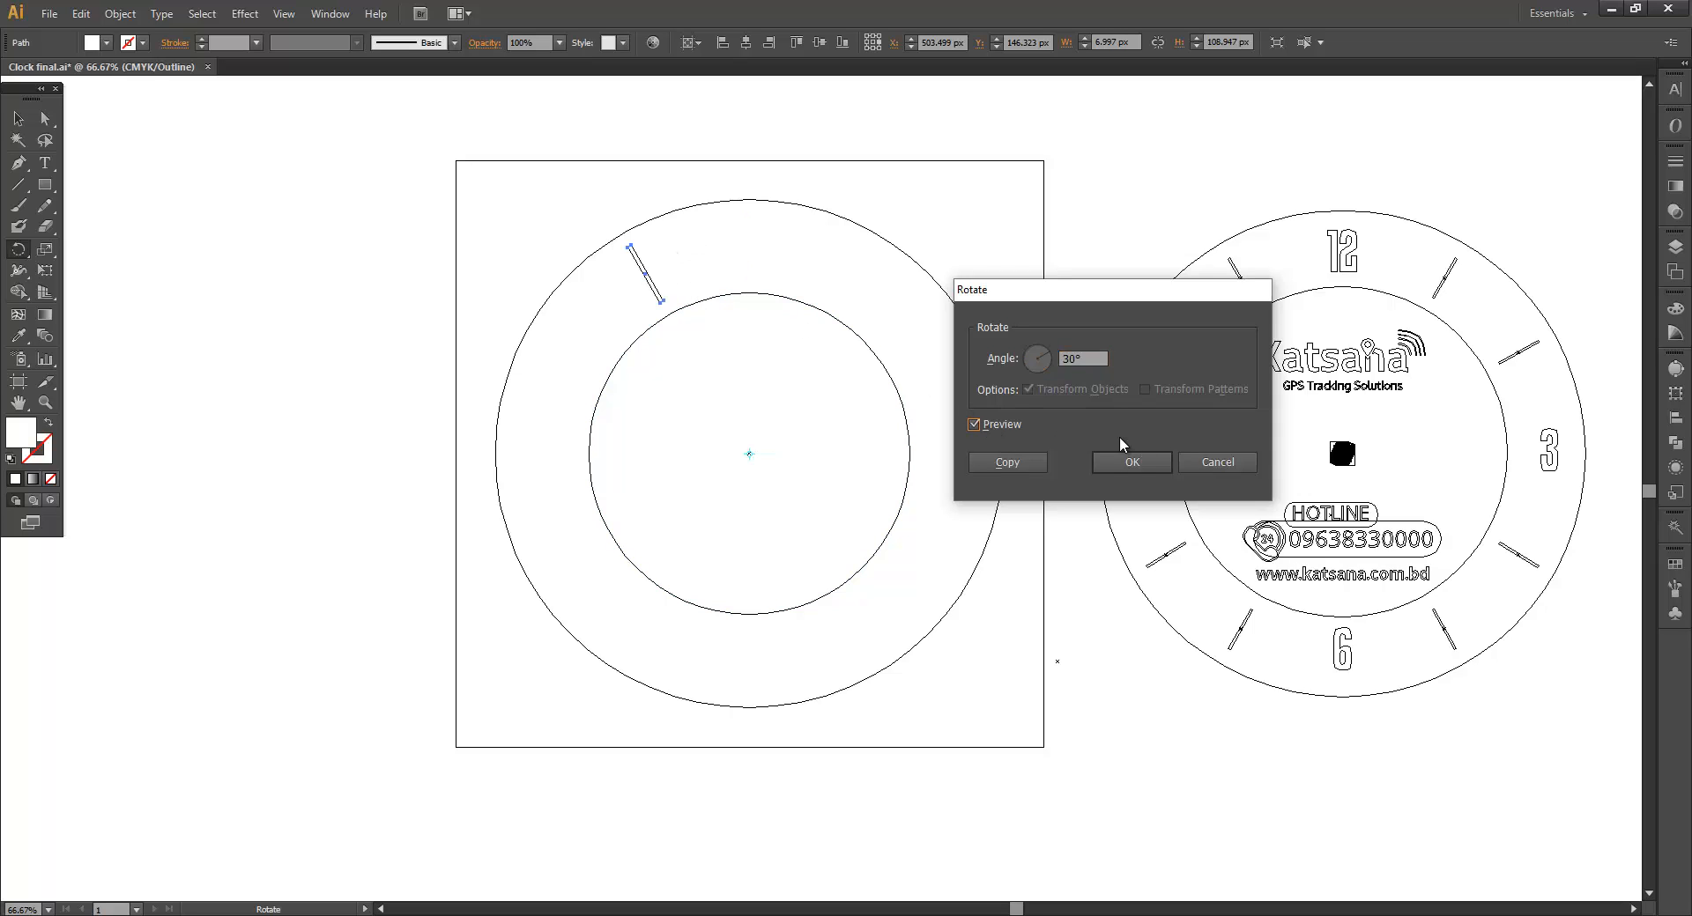
click(1007, 461)
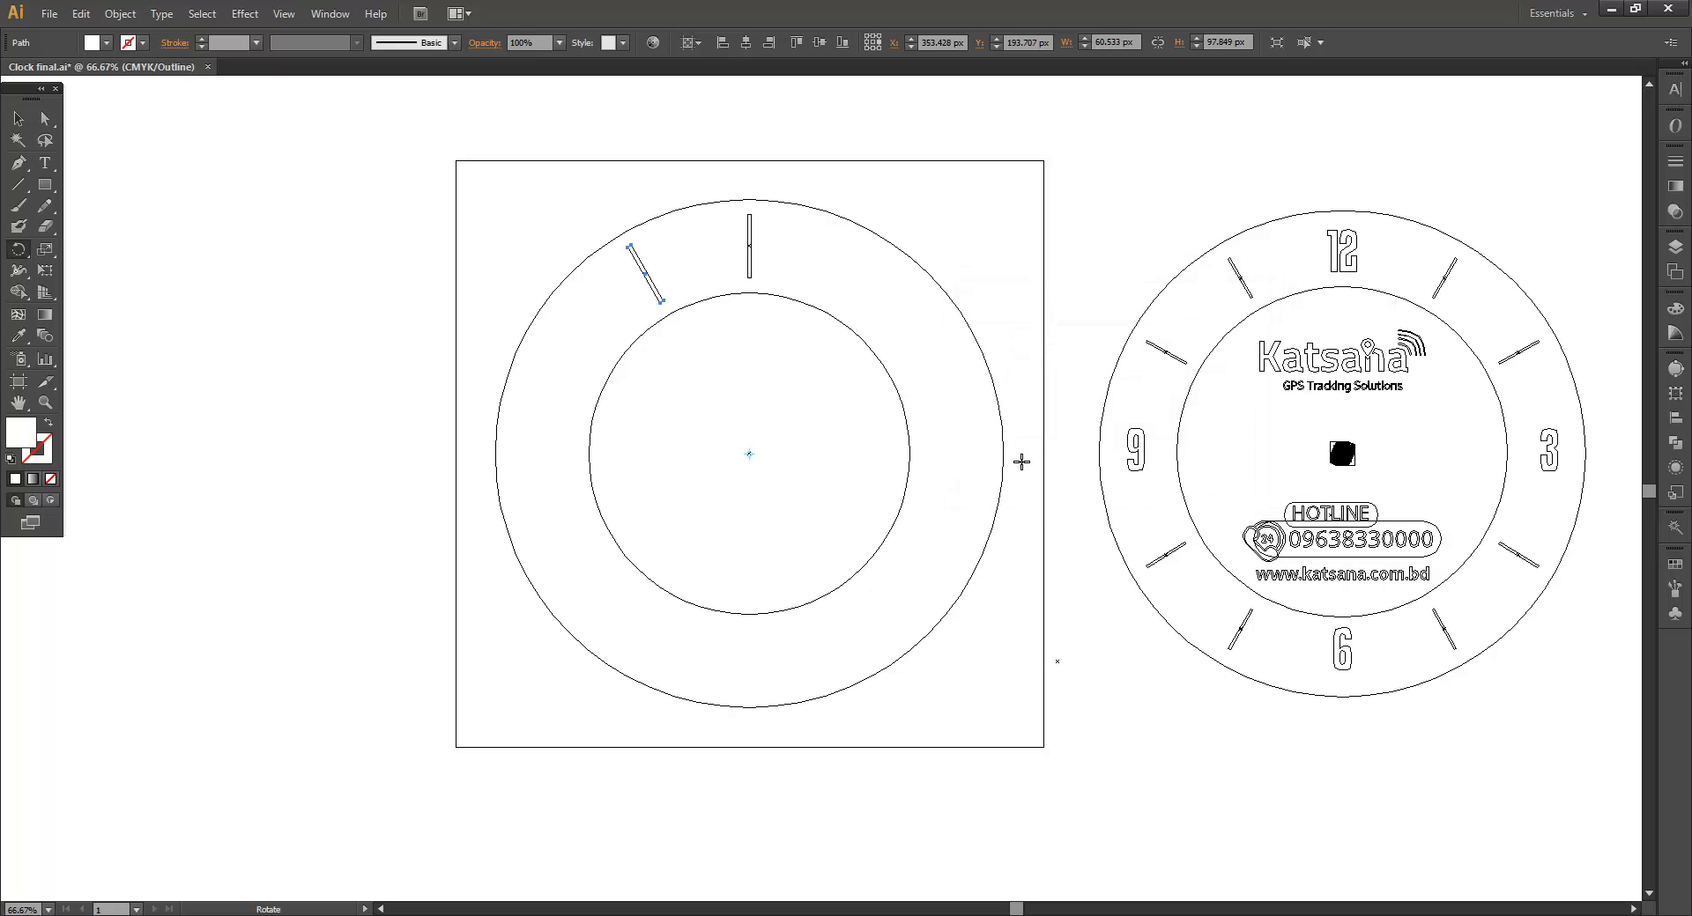
key(v)
key(ctrl+y)
key(r)
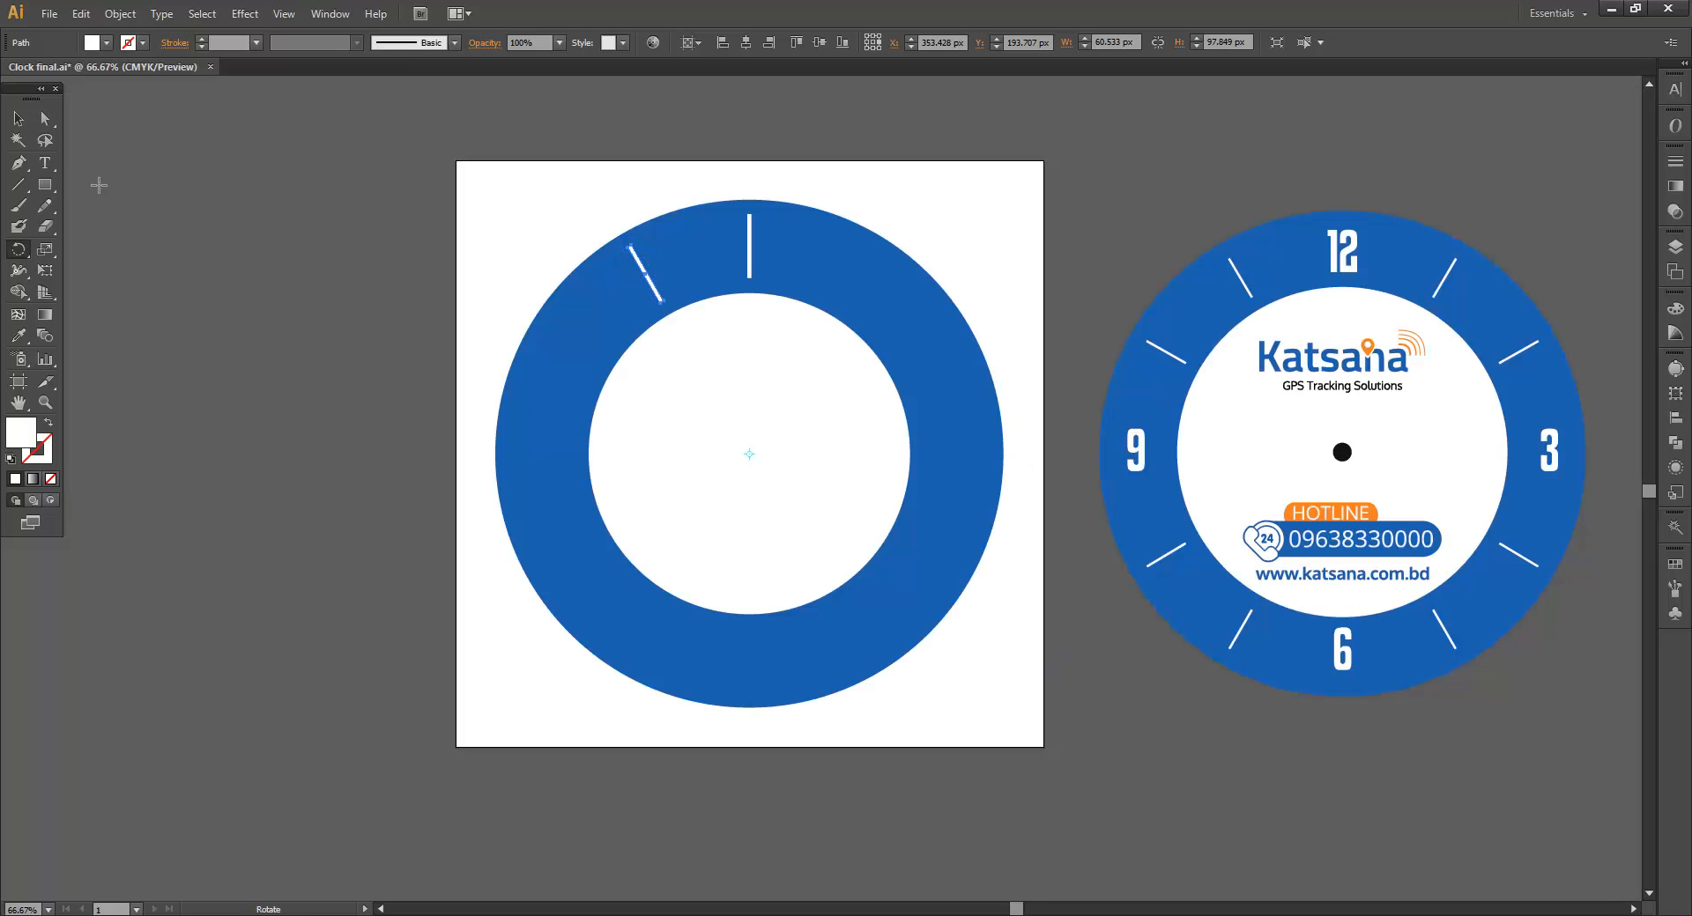
- Repeat the rotated copy around the ring until it has twelve evenly spaced hour marks
key(v)
key(r)
key(ctrl+d)
key(ctrl+d)
key(ctrl+d)
key(ctrl+d)
key(ctrl+d)
key(ctrl+d)
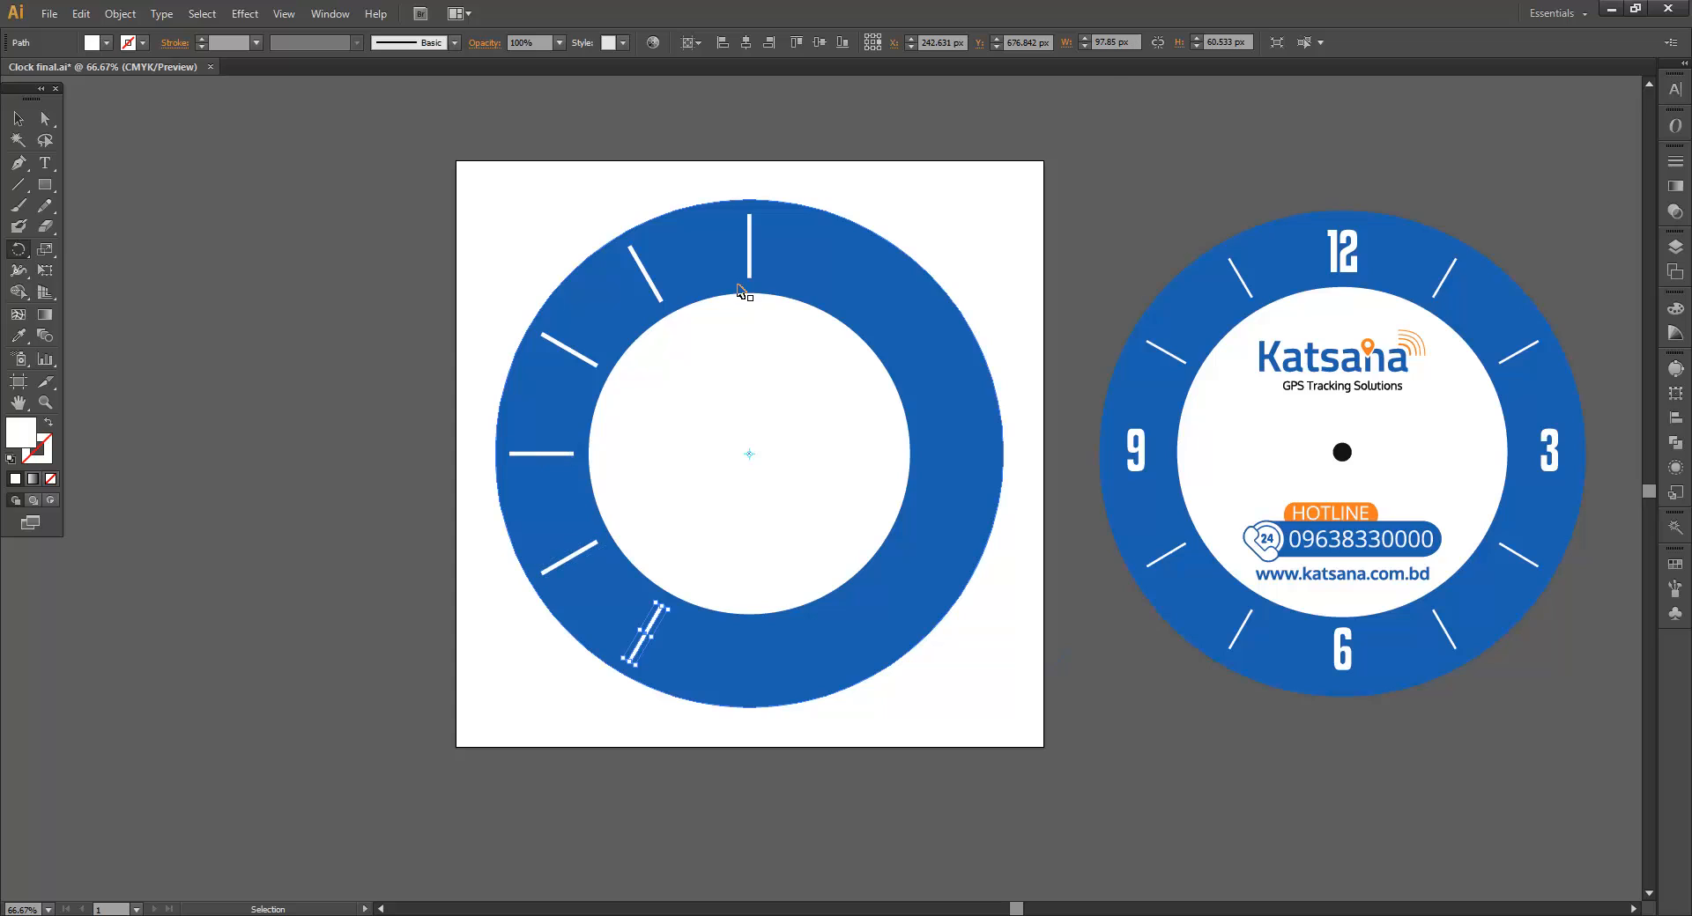
key(ctrl+d)
key(ctrl+d)
key(ctrl+d)
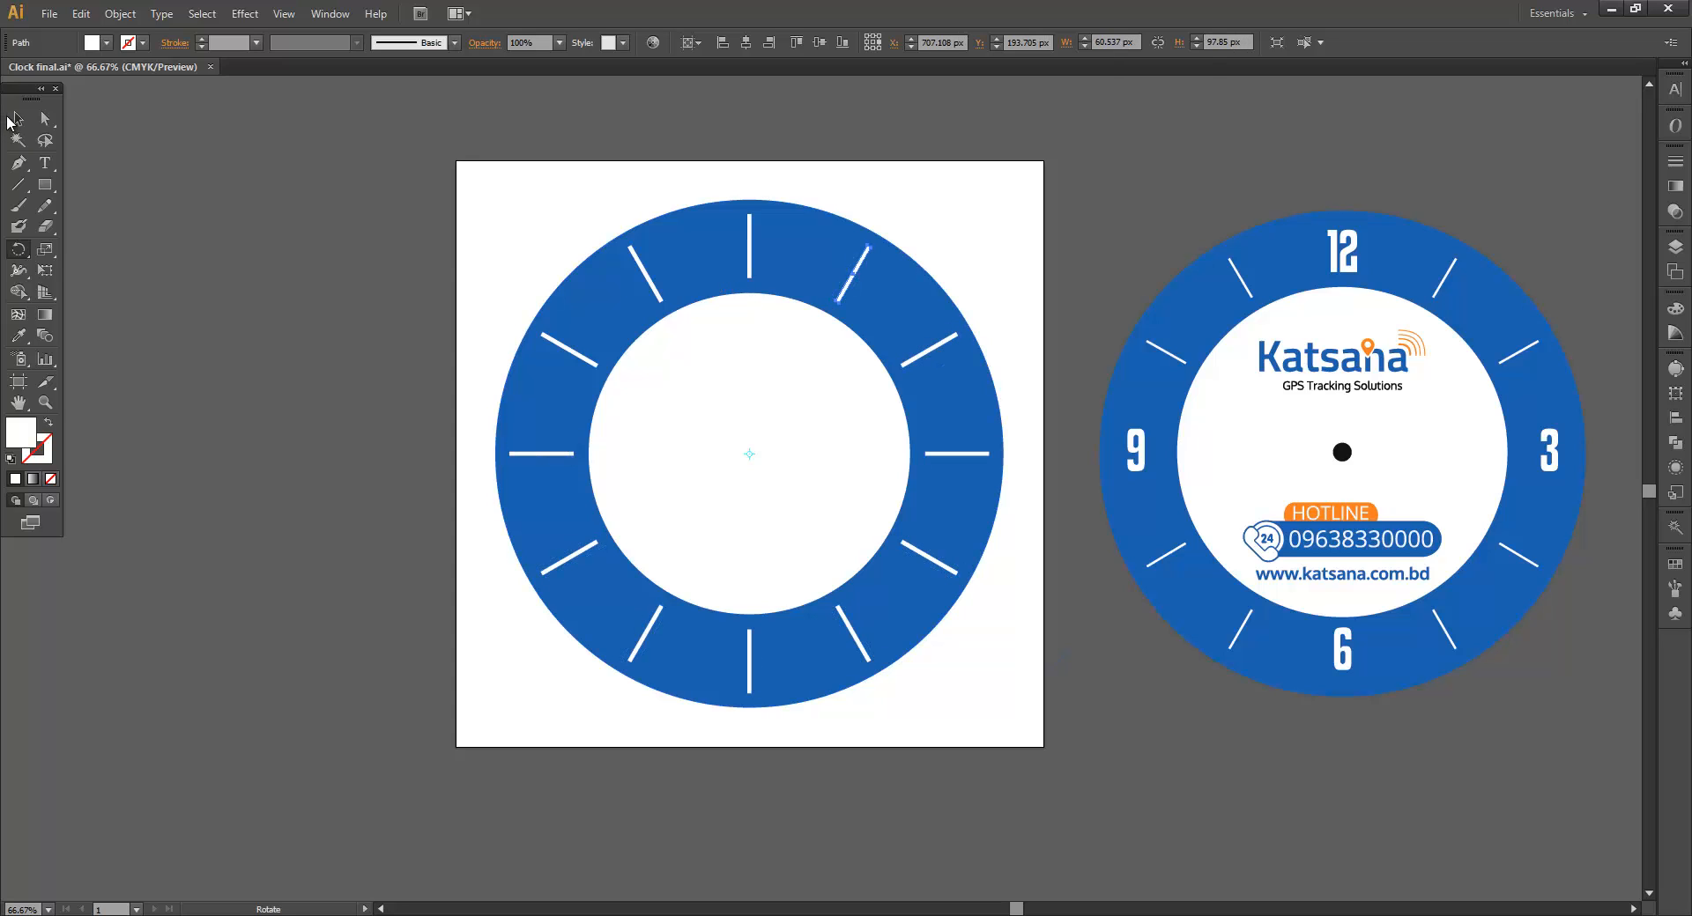
click(12, 121)
click(442, 244)
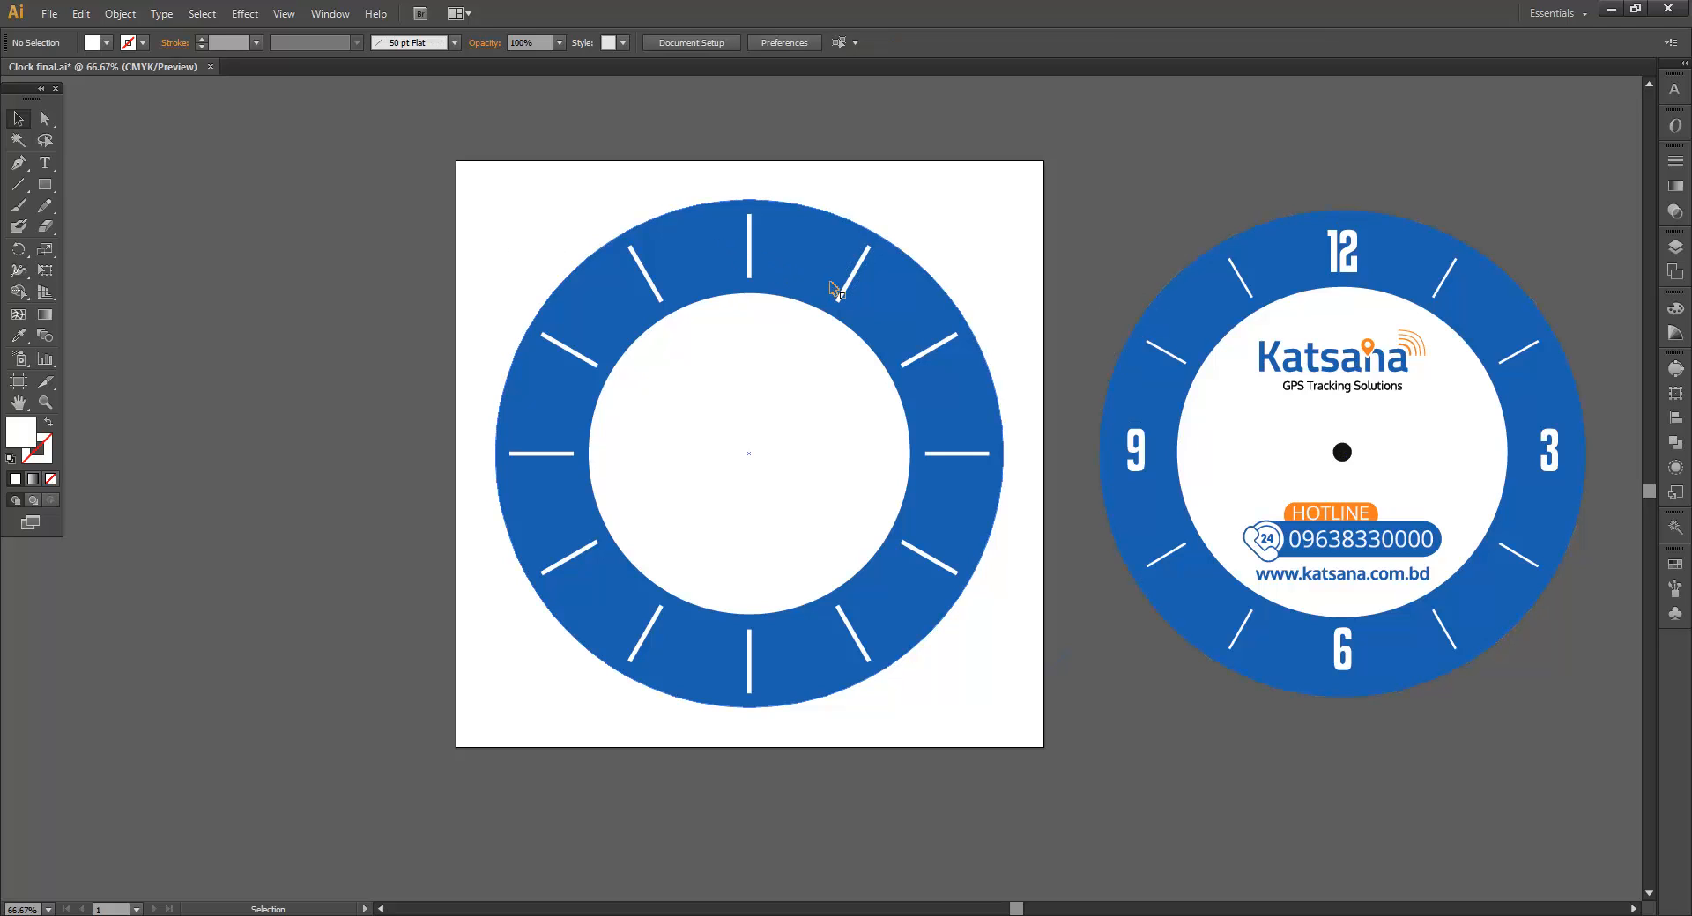
click(855, 284)
click(927, 358)
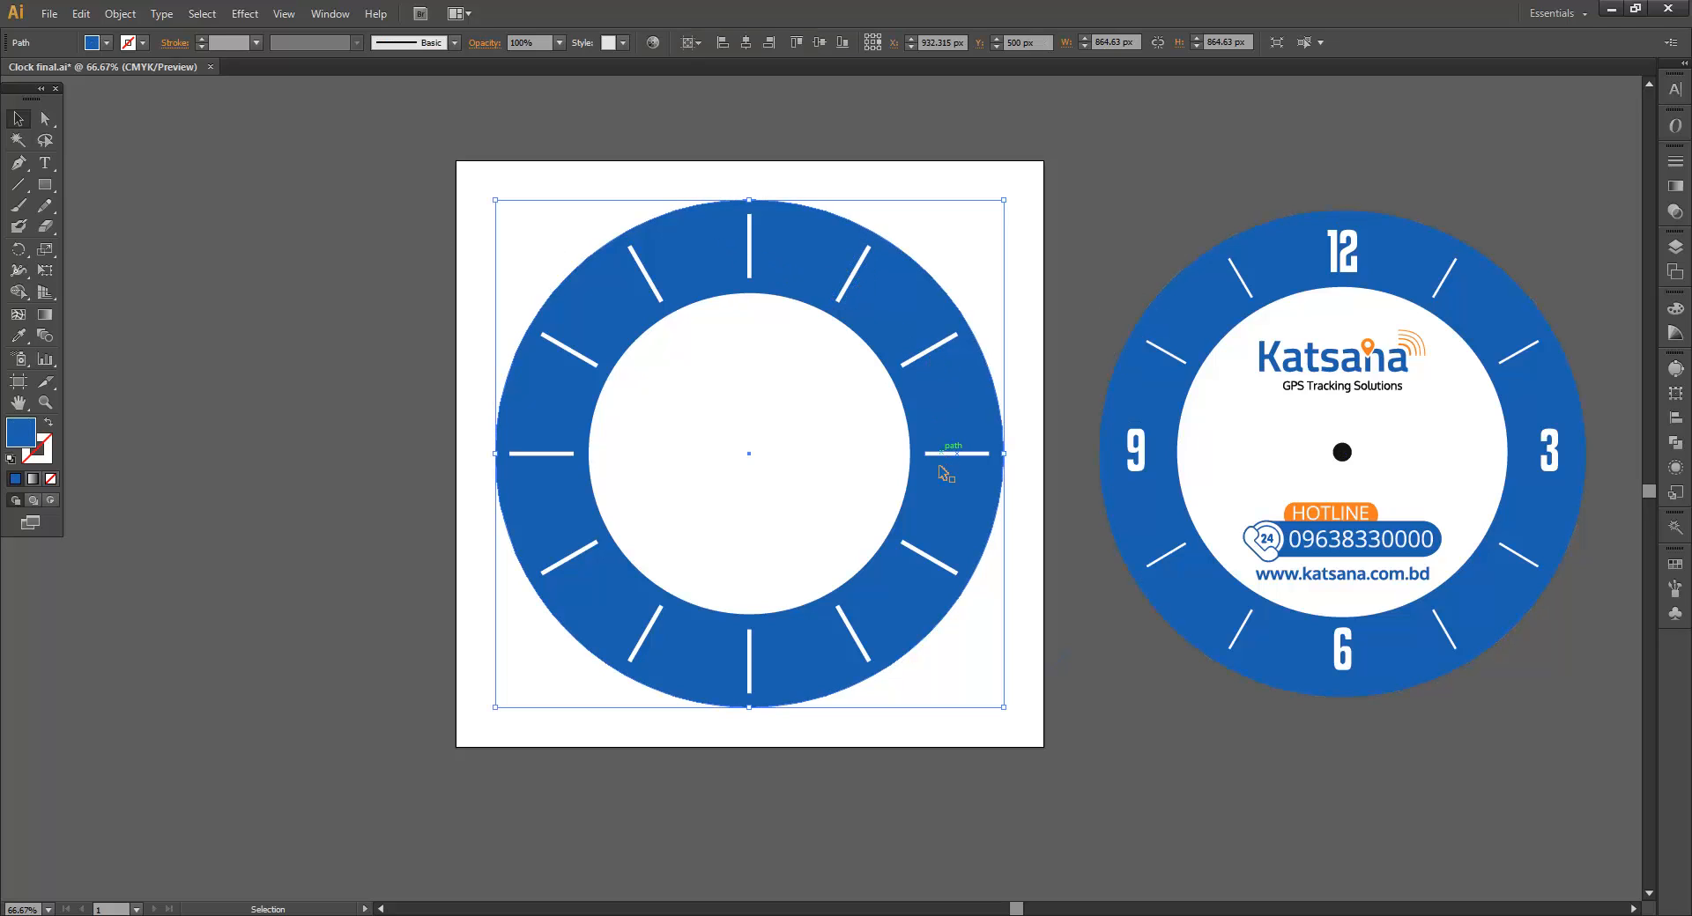
click(927, 556)
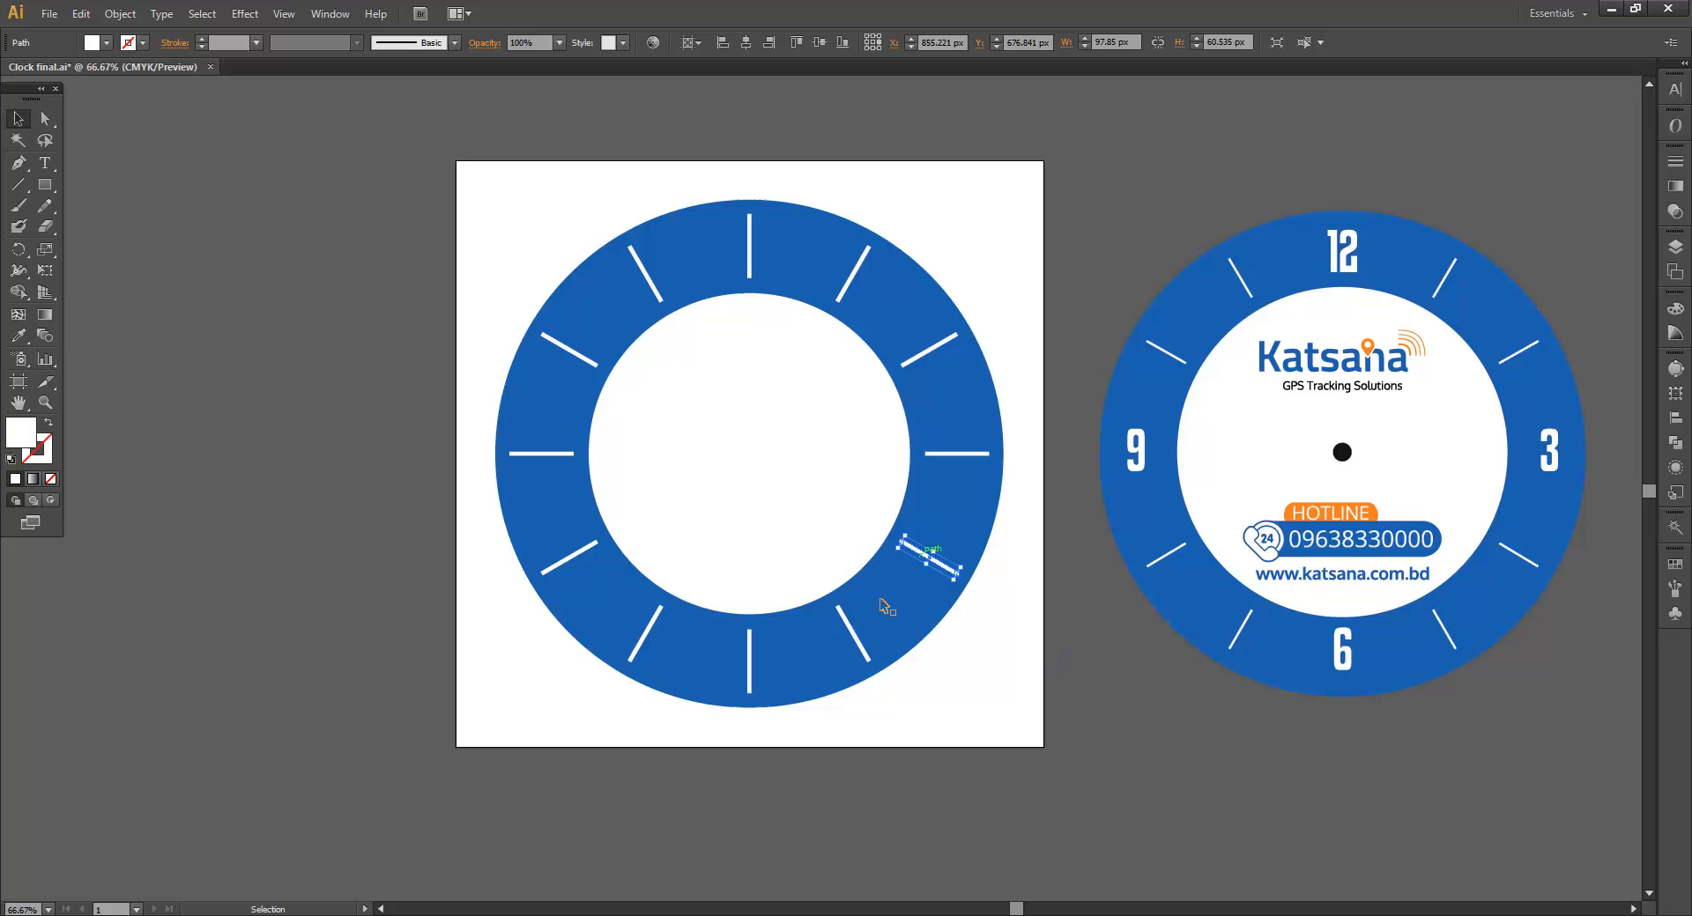
click(849, 632)
click(1063, 649)
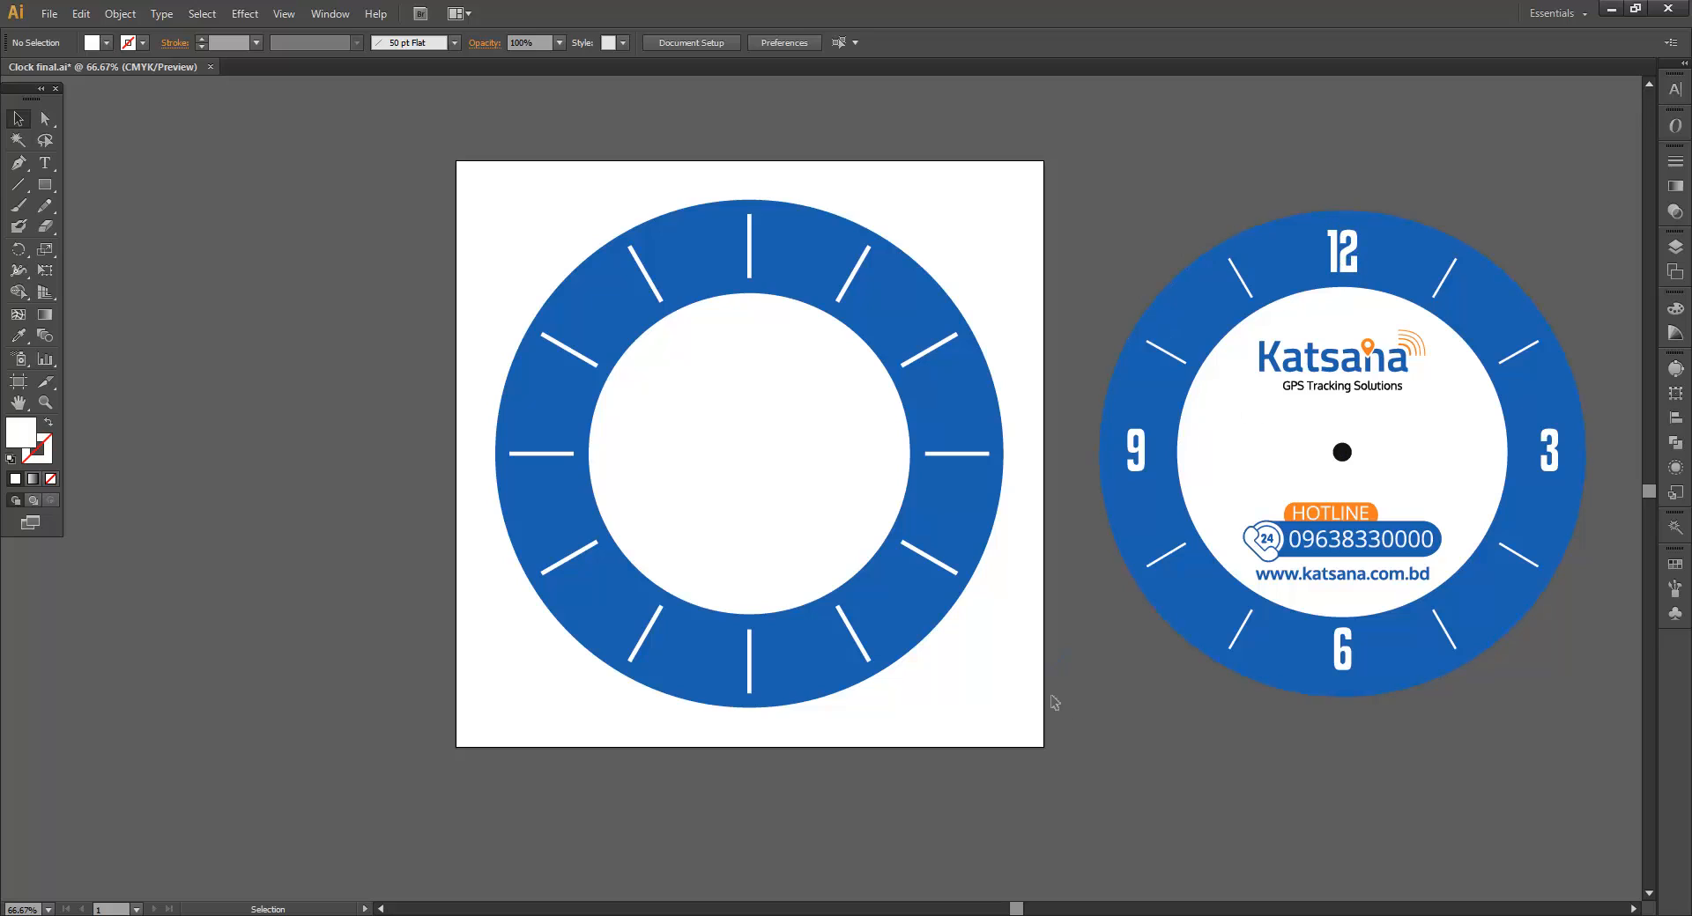
- Add the text "3" in the empty space beside the artboard and enlarge it to 84 pt
click(45, 163)
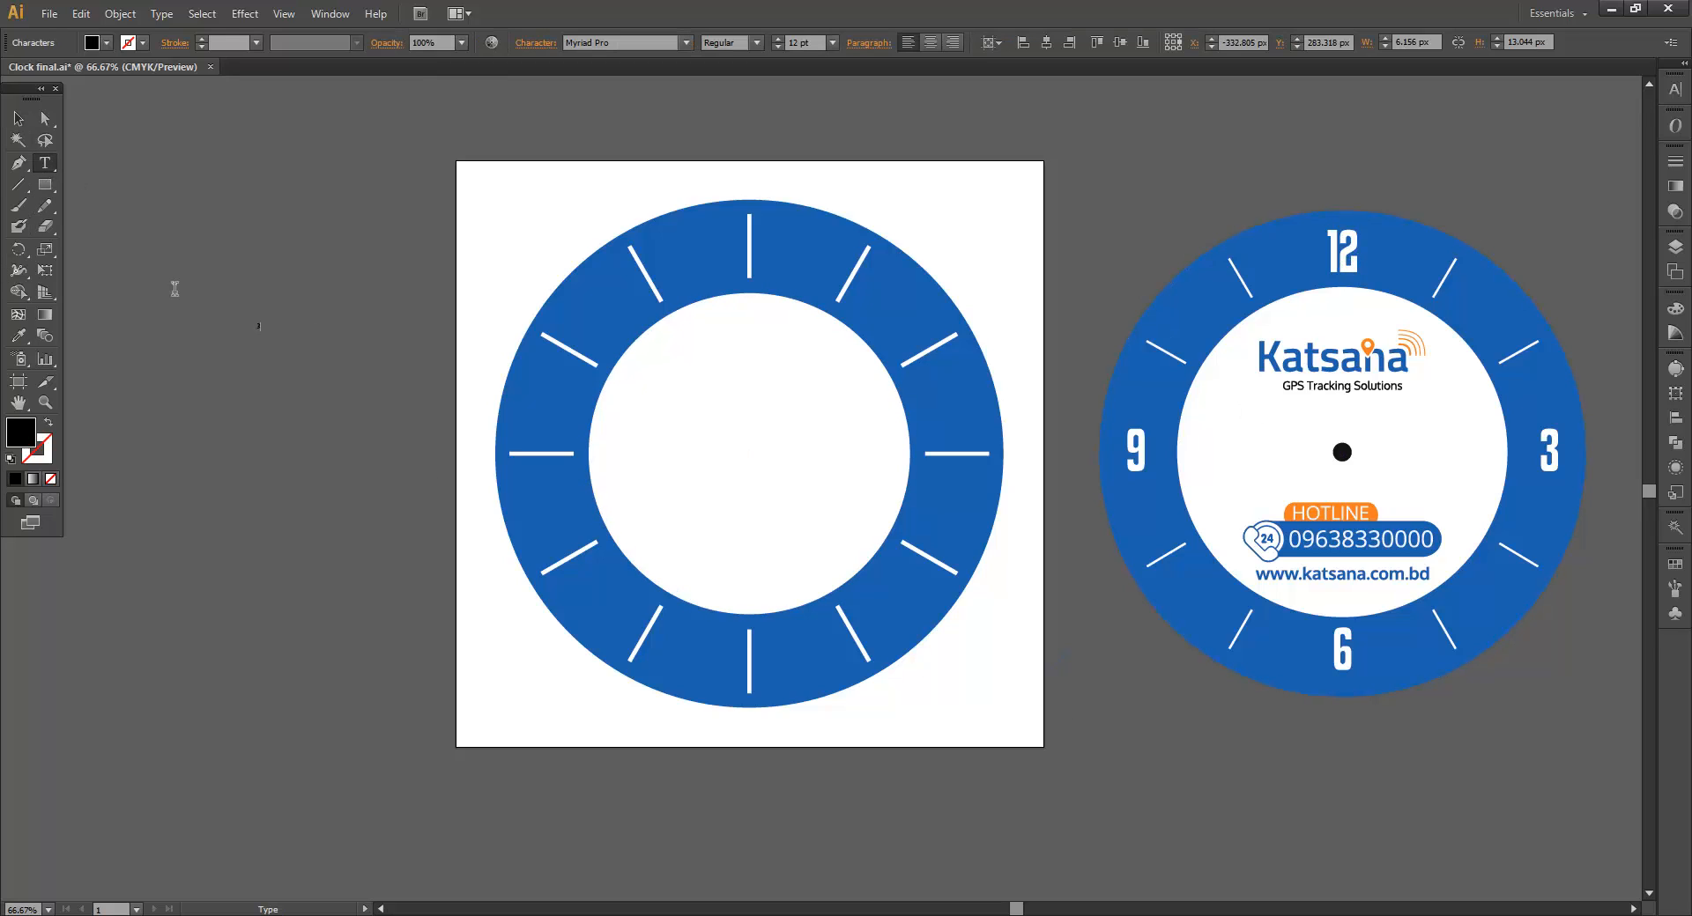
click(11, 121)
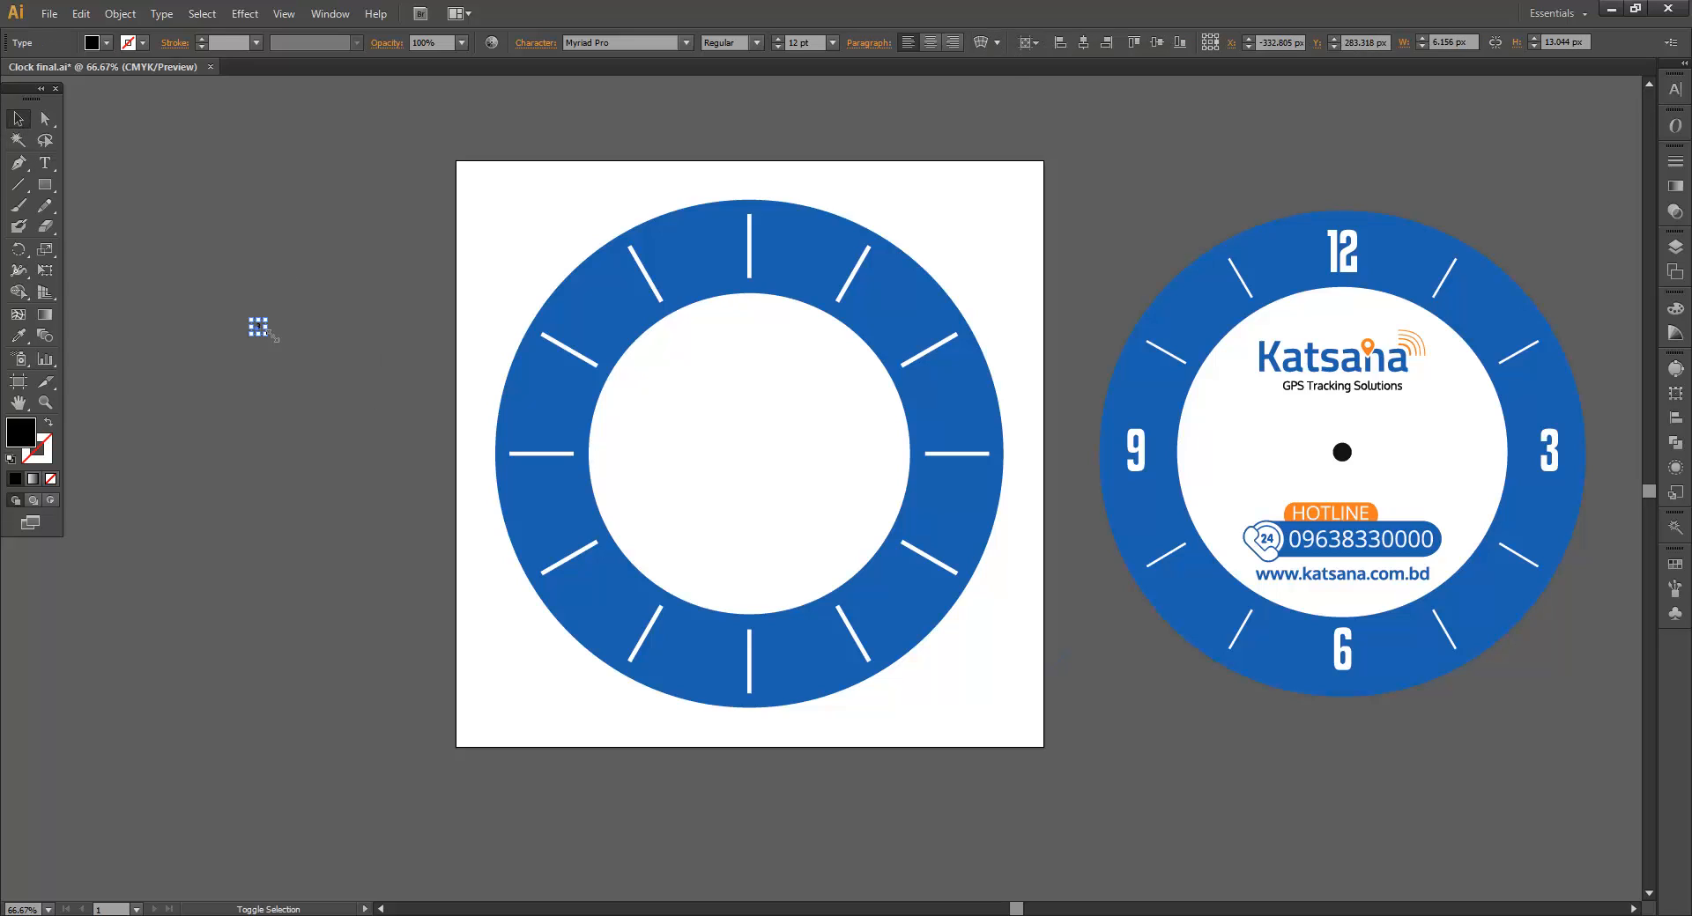
click(163, 168)
click(249, 310)
- Set the numeral's font to Kenyan Coffee and place it over the 12 o'clock mark, enlarged to about 141 pt
click(609, 41)
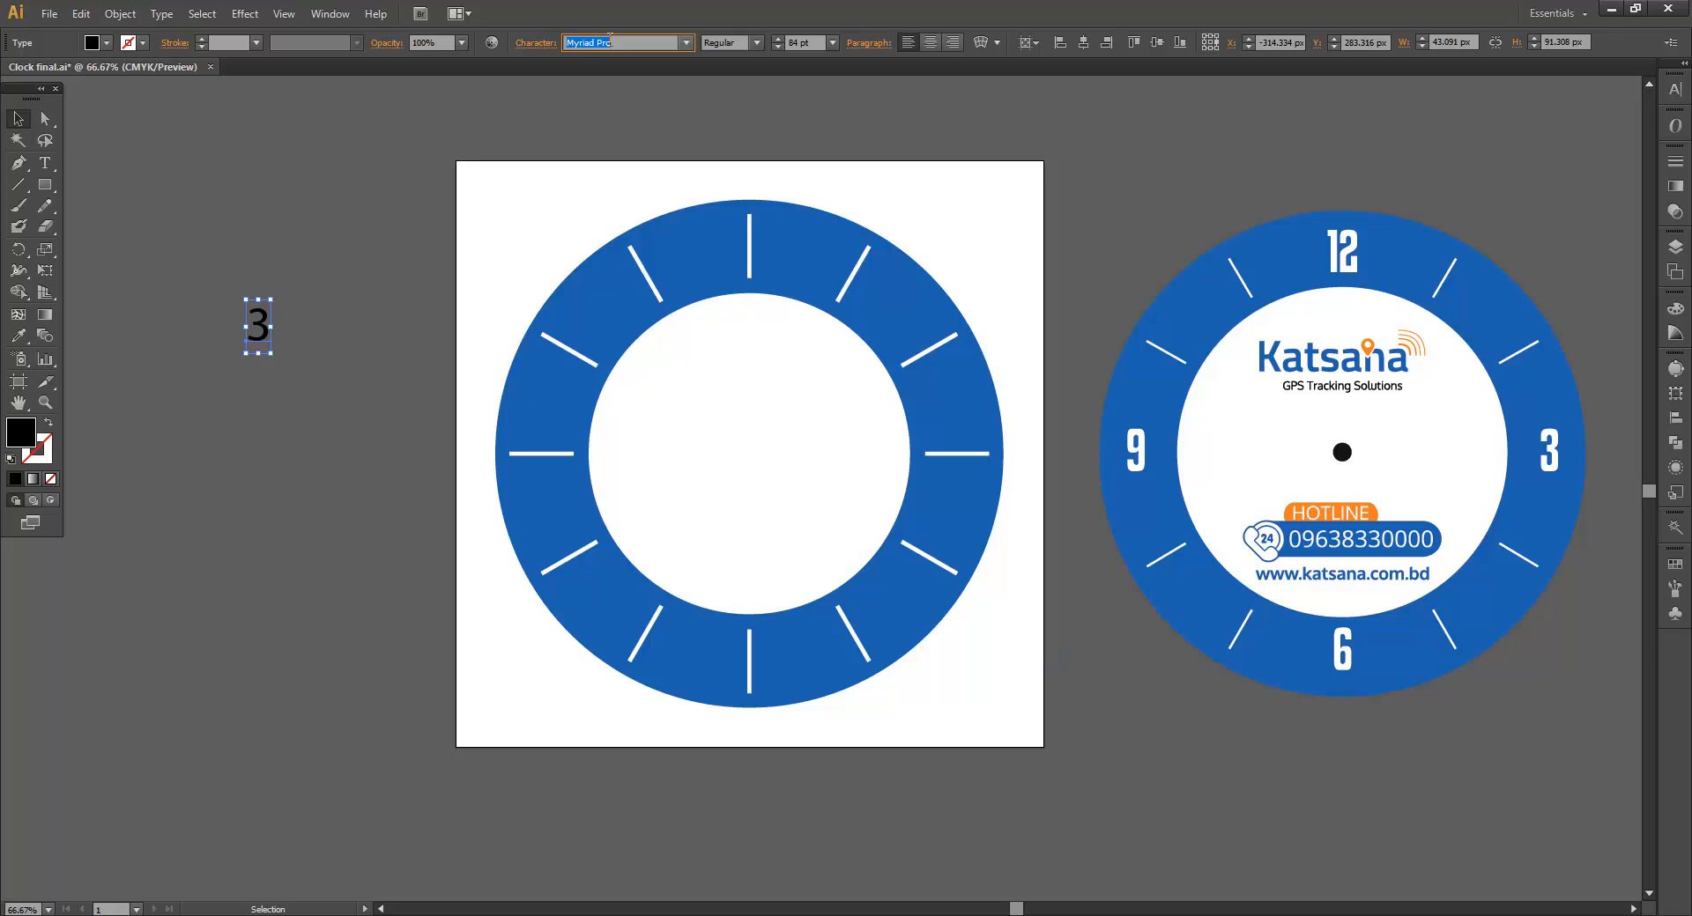
text(Kehyan Coffee)
key(Return)
drag(265, 356, 749, 264)
click(282, 344)
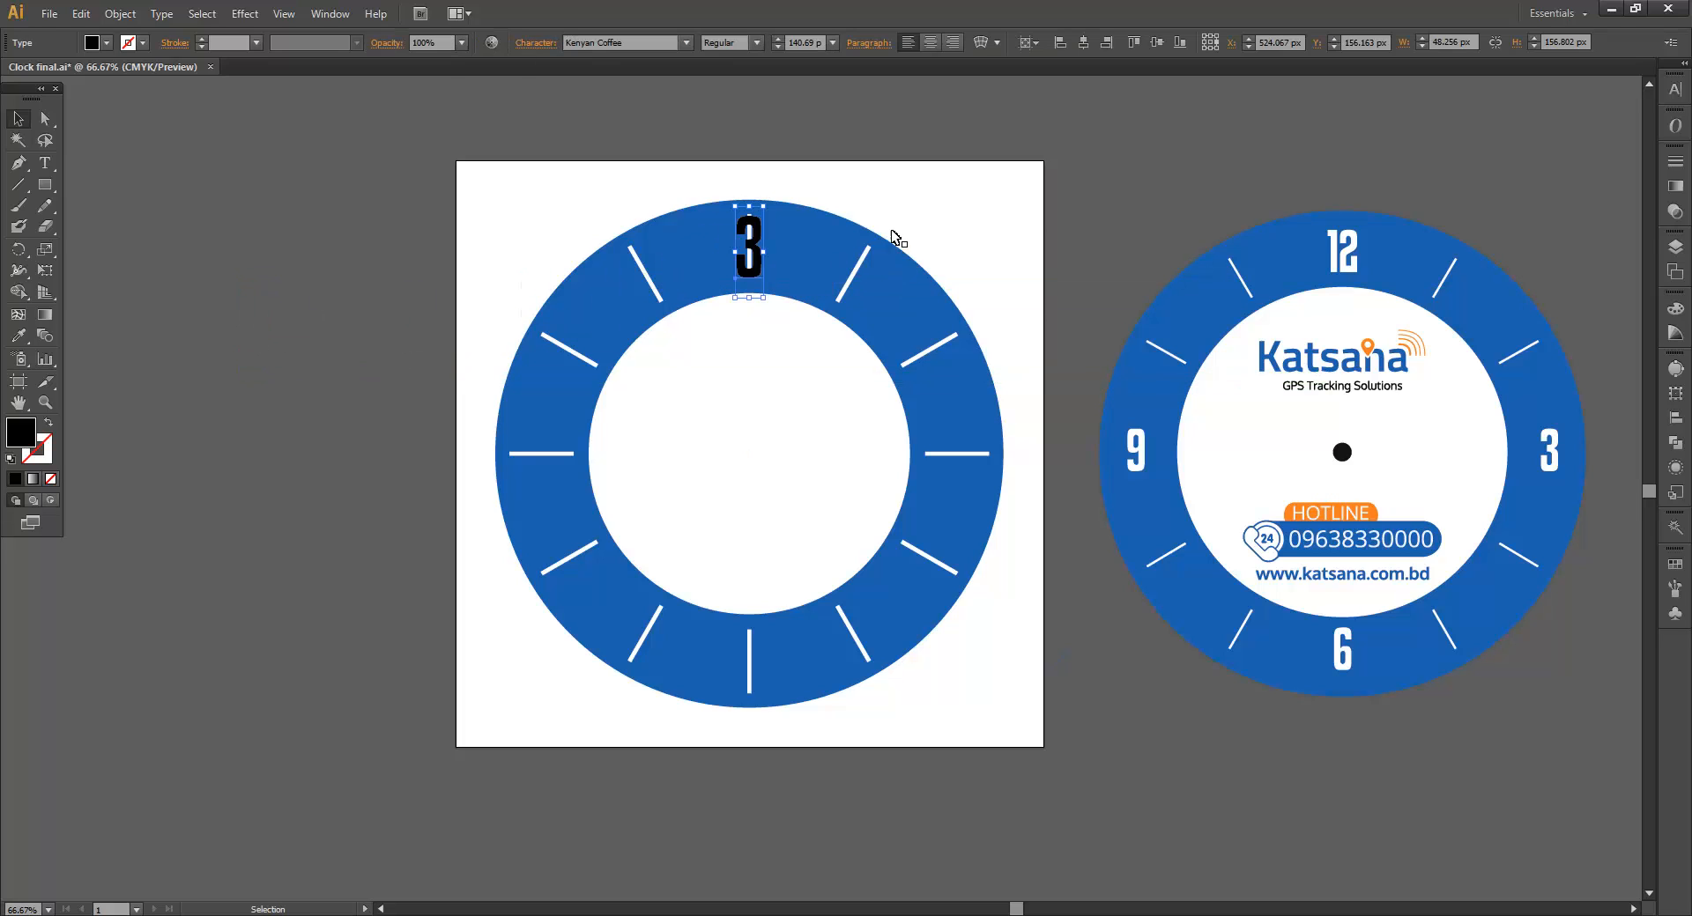
- Place the 3 in the empty space beside the artboard at about 147 pt and change a copy below it to "6"
drag(764, 206, 335, 356)
key(ctrl+shift+a)
key(t)
double_click(334, 357)
text(6)
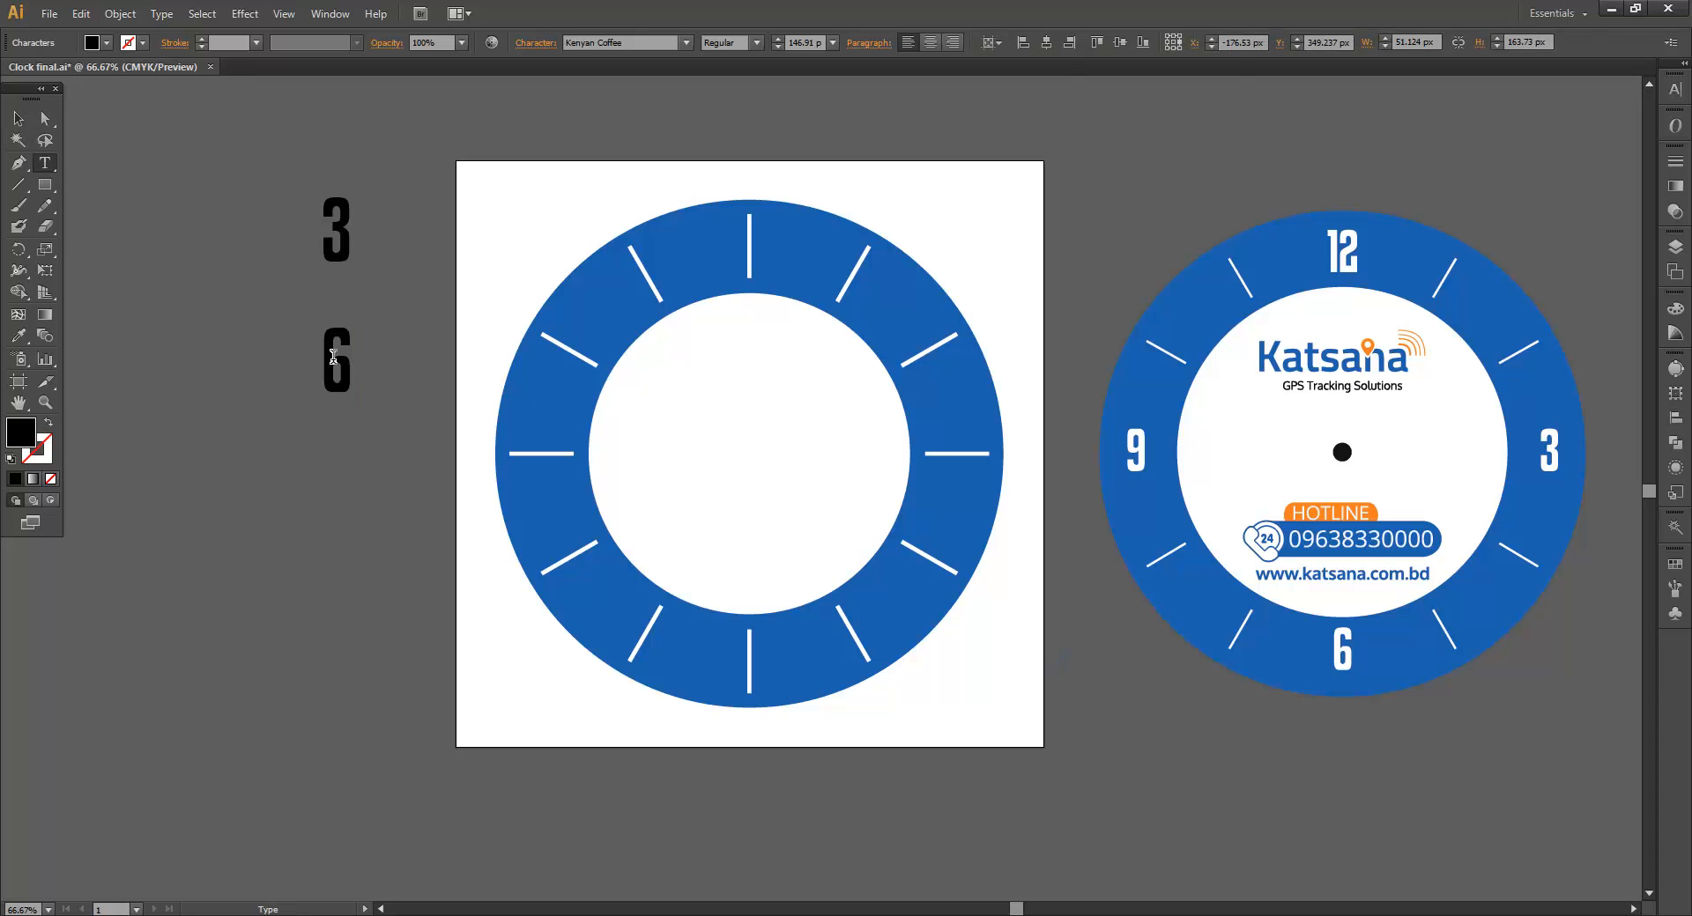
- Duplicate the 6 directly below itself and change the copy's text to "9"
click(18, 119)
drag(336, 362, 336, 465)
key(t)
click(348, 476)
double_click(348, 475)
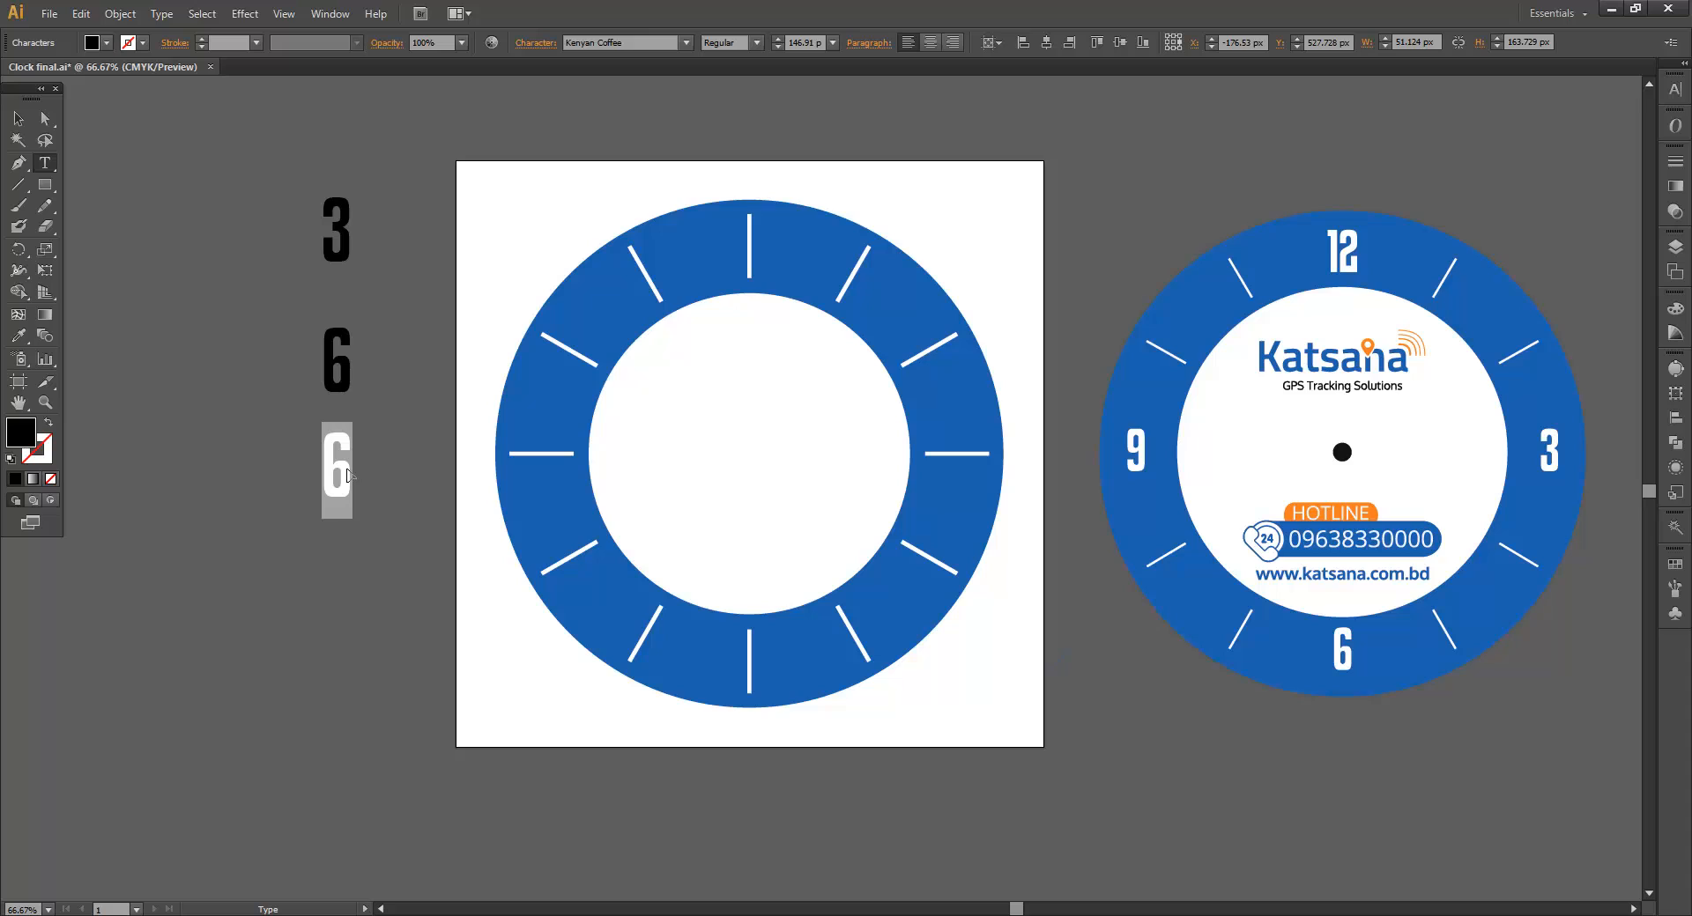
text(9)
click(19, 119)
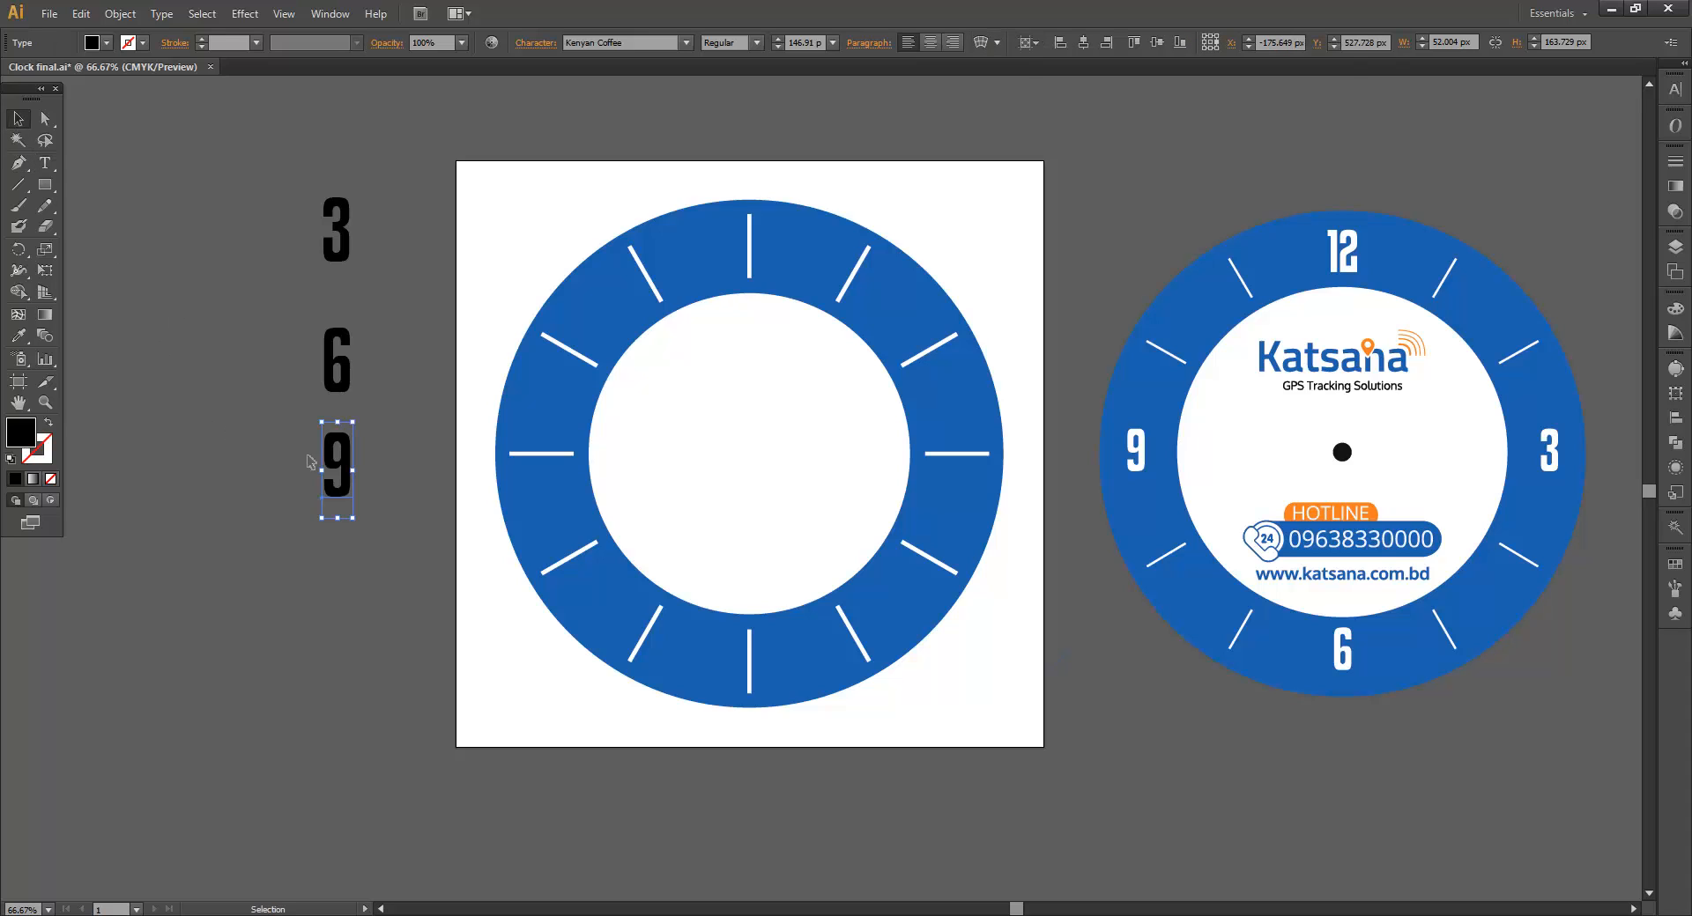
- Duplicate the 9 directly below itself and change the copy's text to "12"
drag(337, 464, 337, 581)
key(t)
double_click(346, 599)
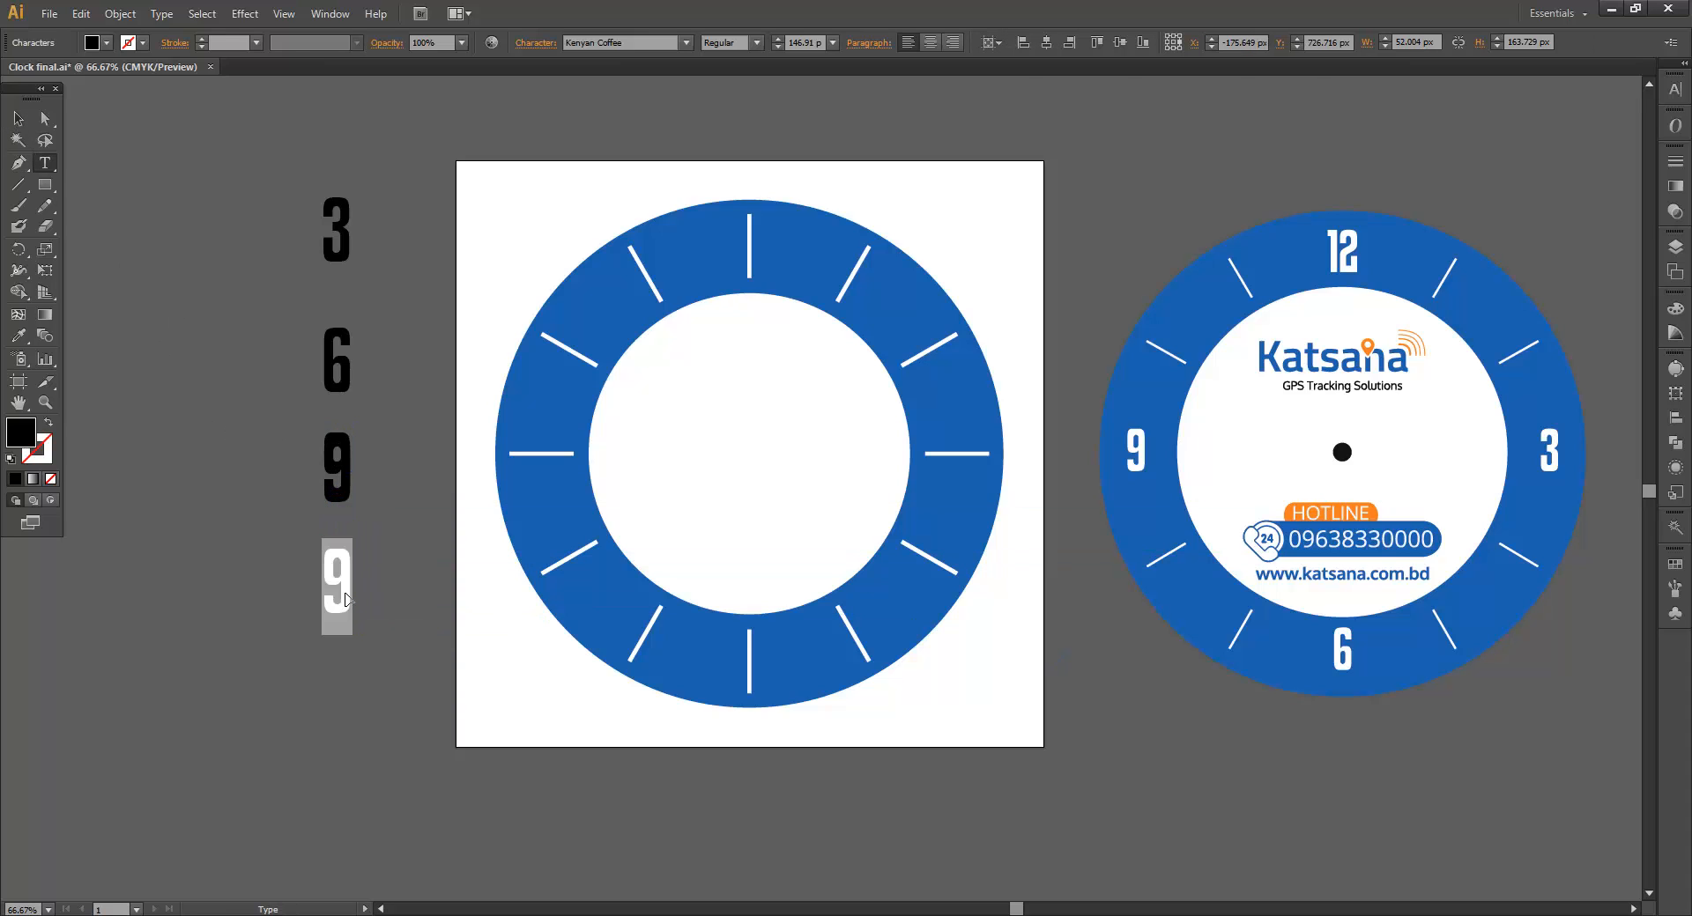
text(12)
click(19, 119)
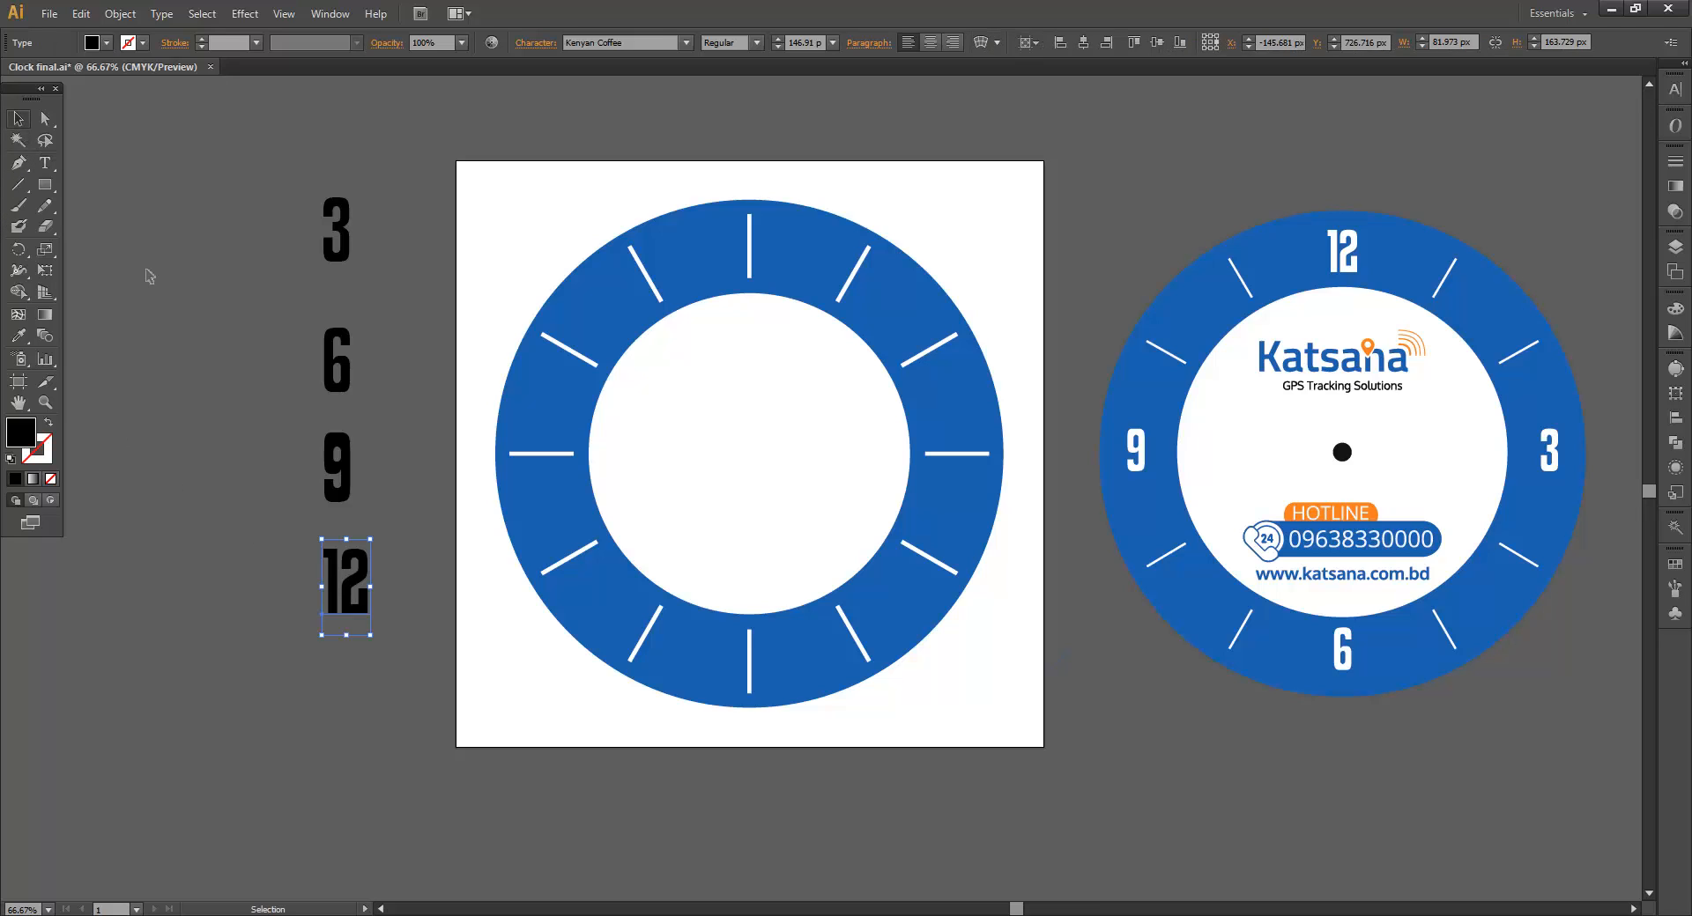
click(150, 272)
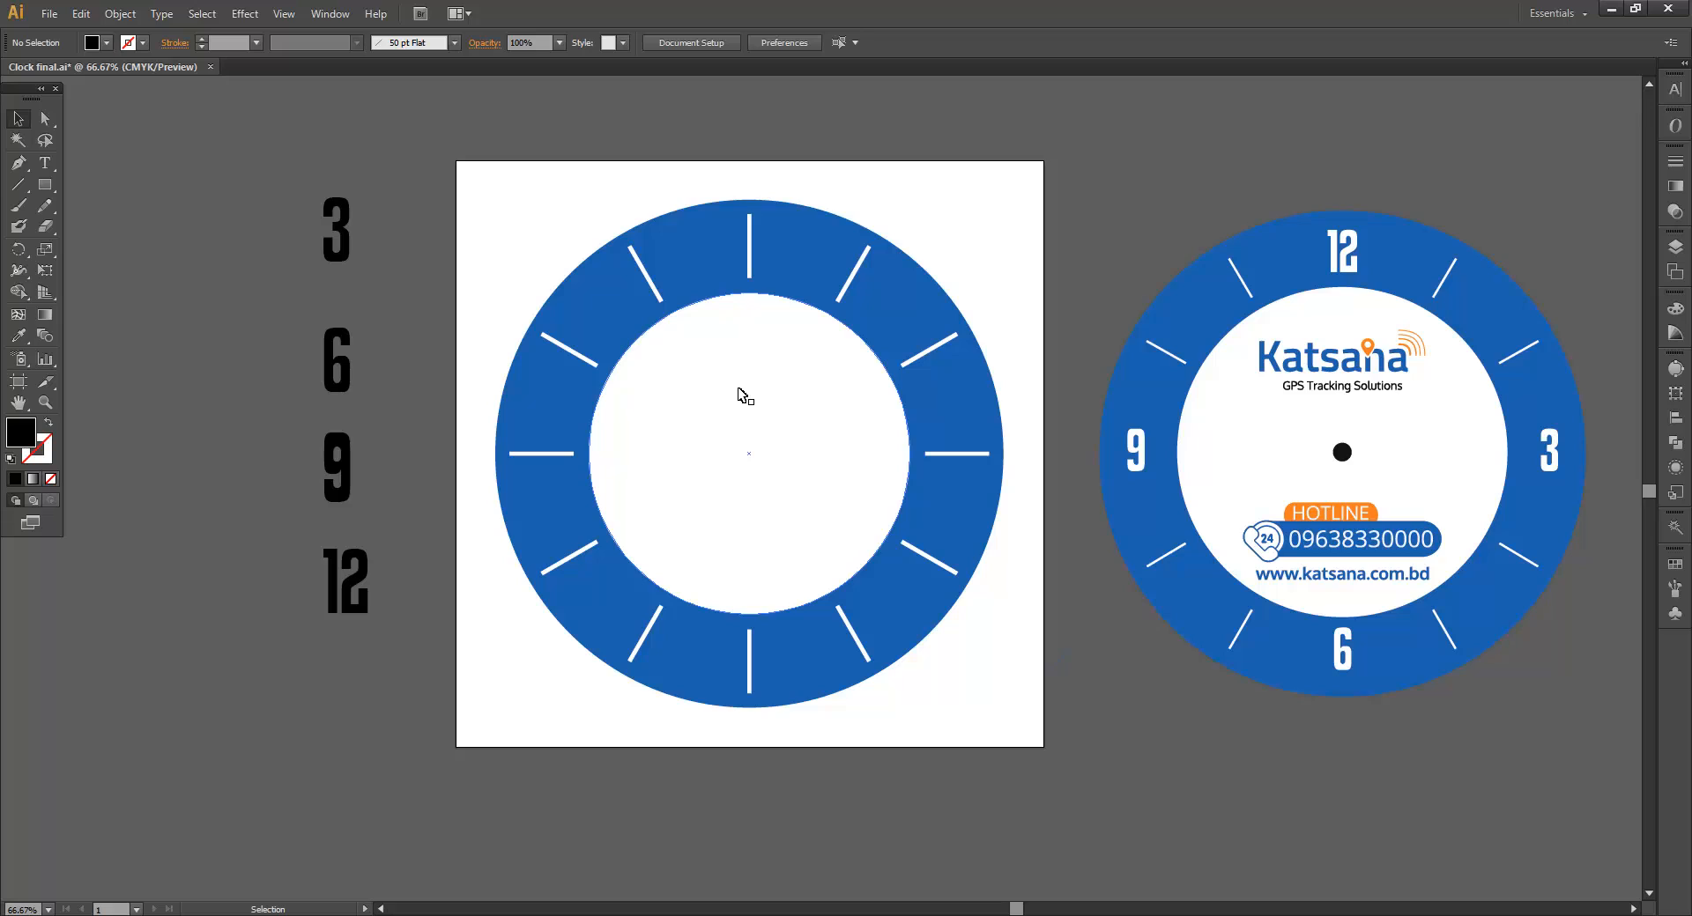
click(750, 256)
click(465, 537)
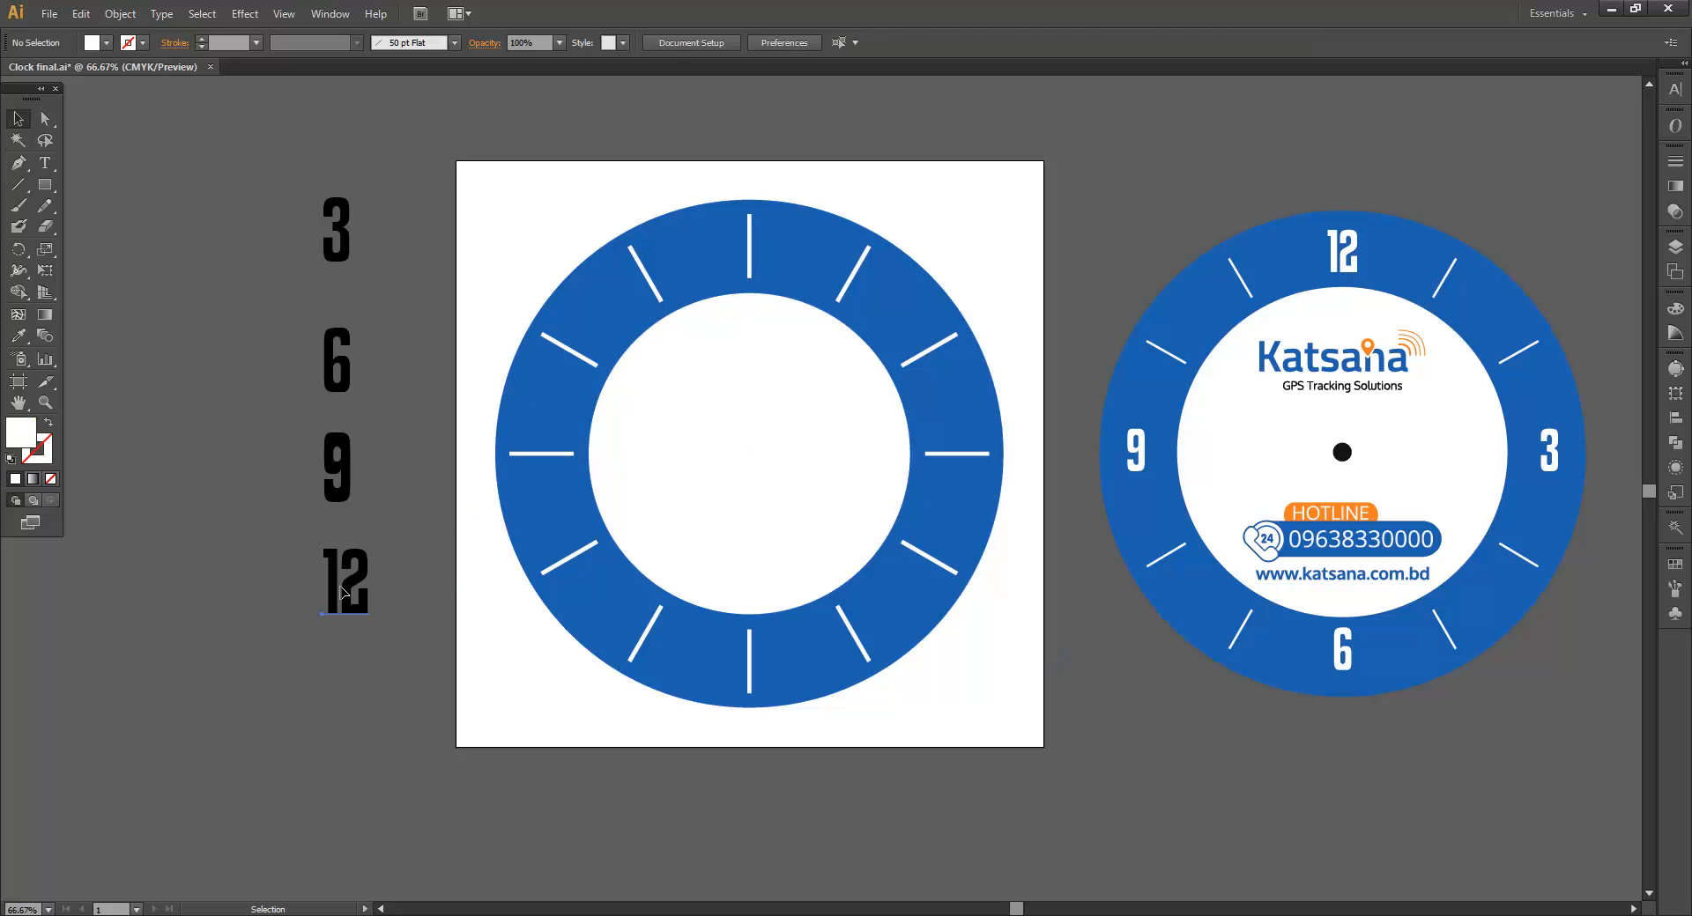
click(347, 592)
click(432, 538)
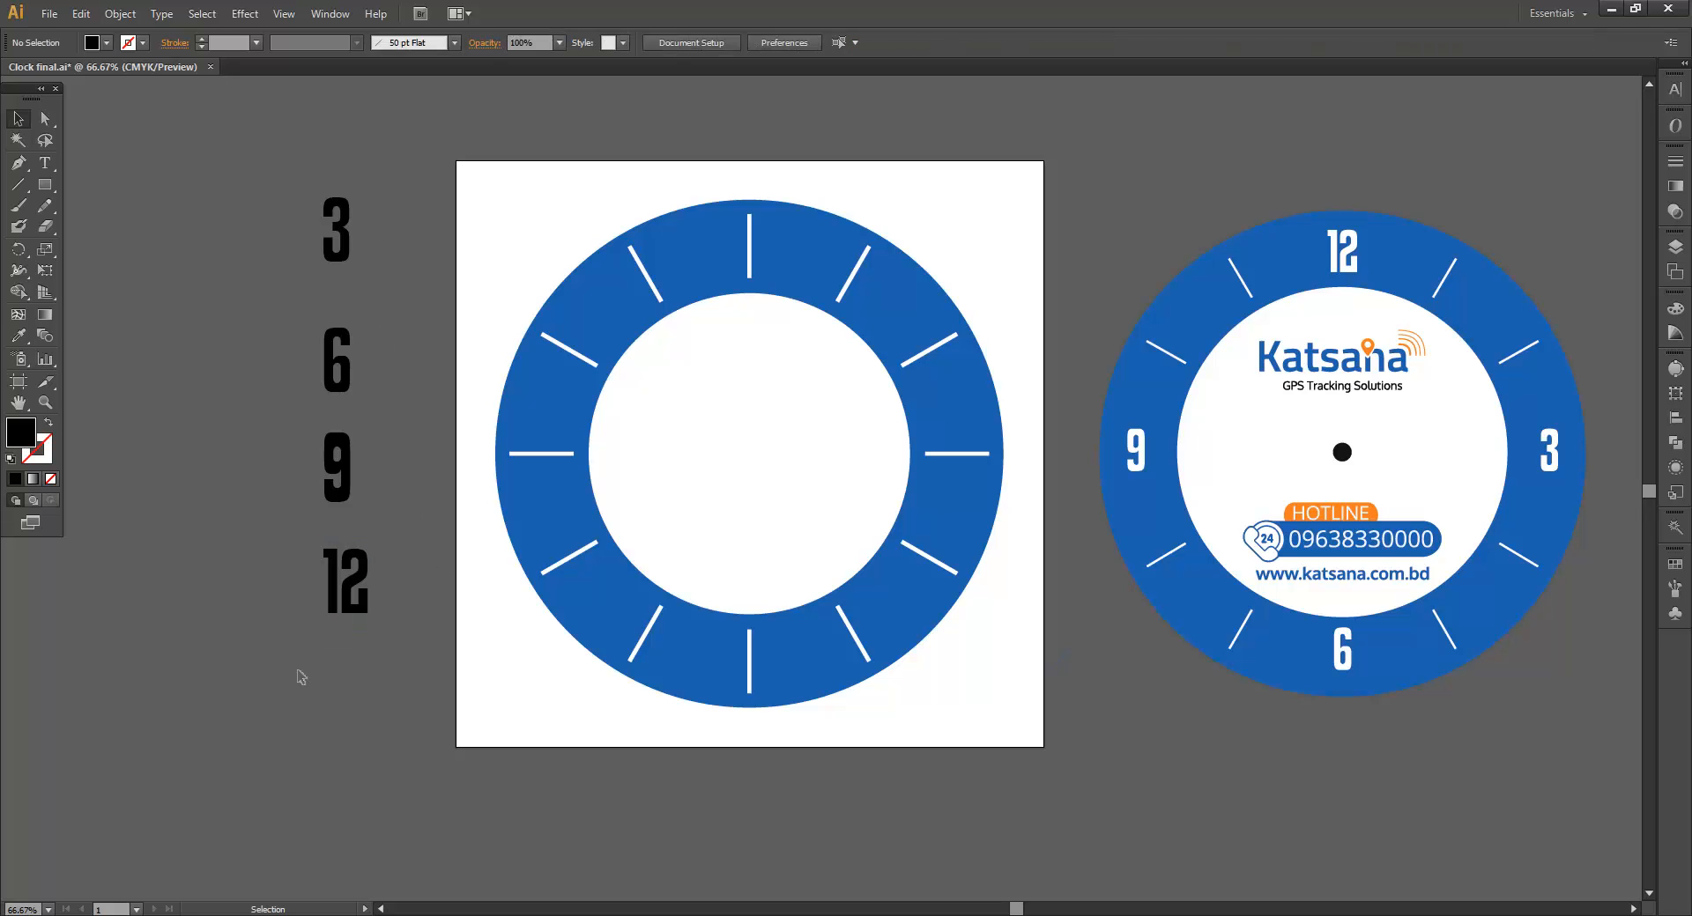
- Expand the four numerals 3, 6, 9 and 12 into outlines with Object and Fill enabled
drag(301, 677, 357, 176)
click(120, 13)
click(148, 201)
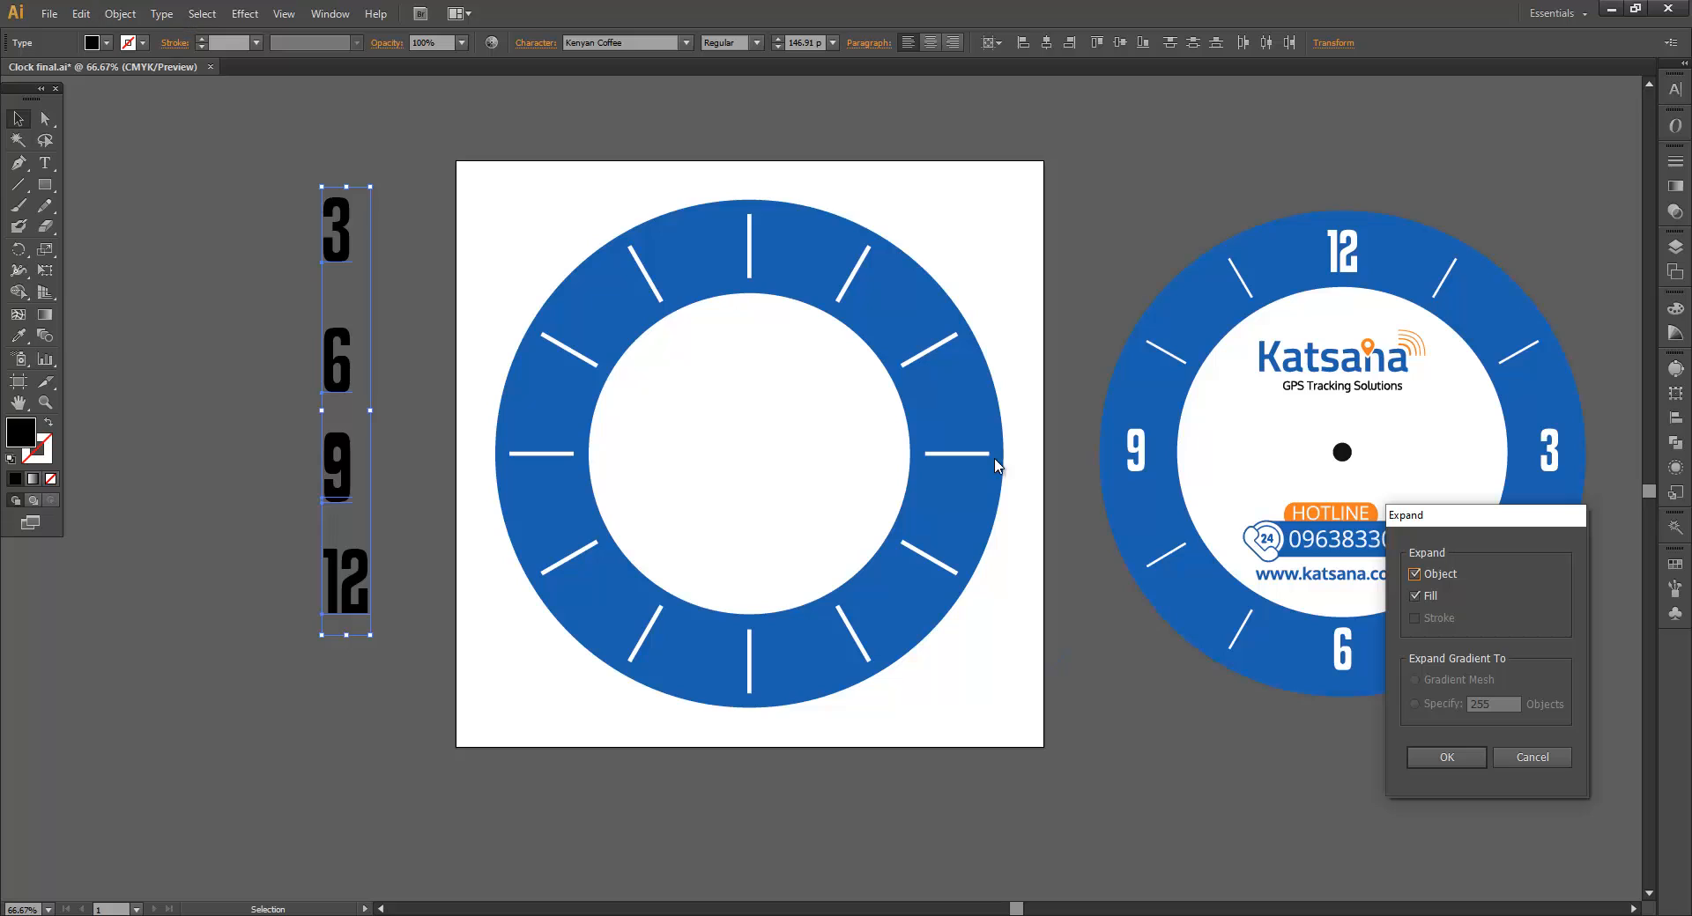
click(1446, 757)
click(358, 254)
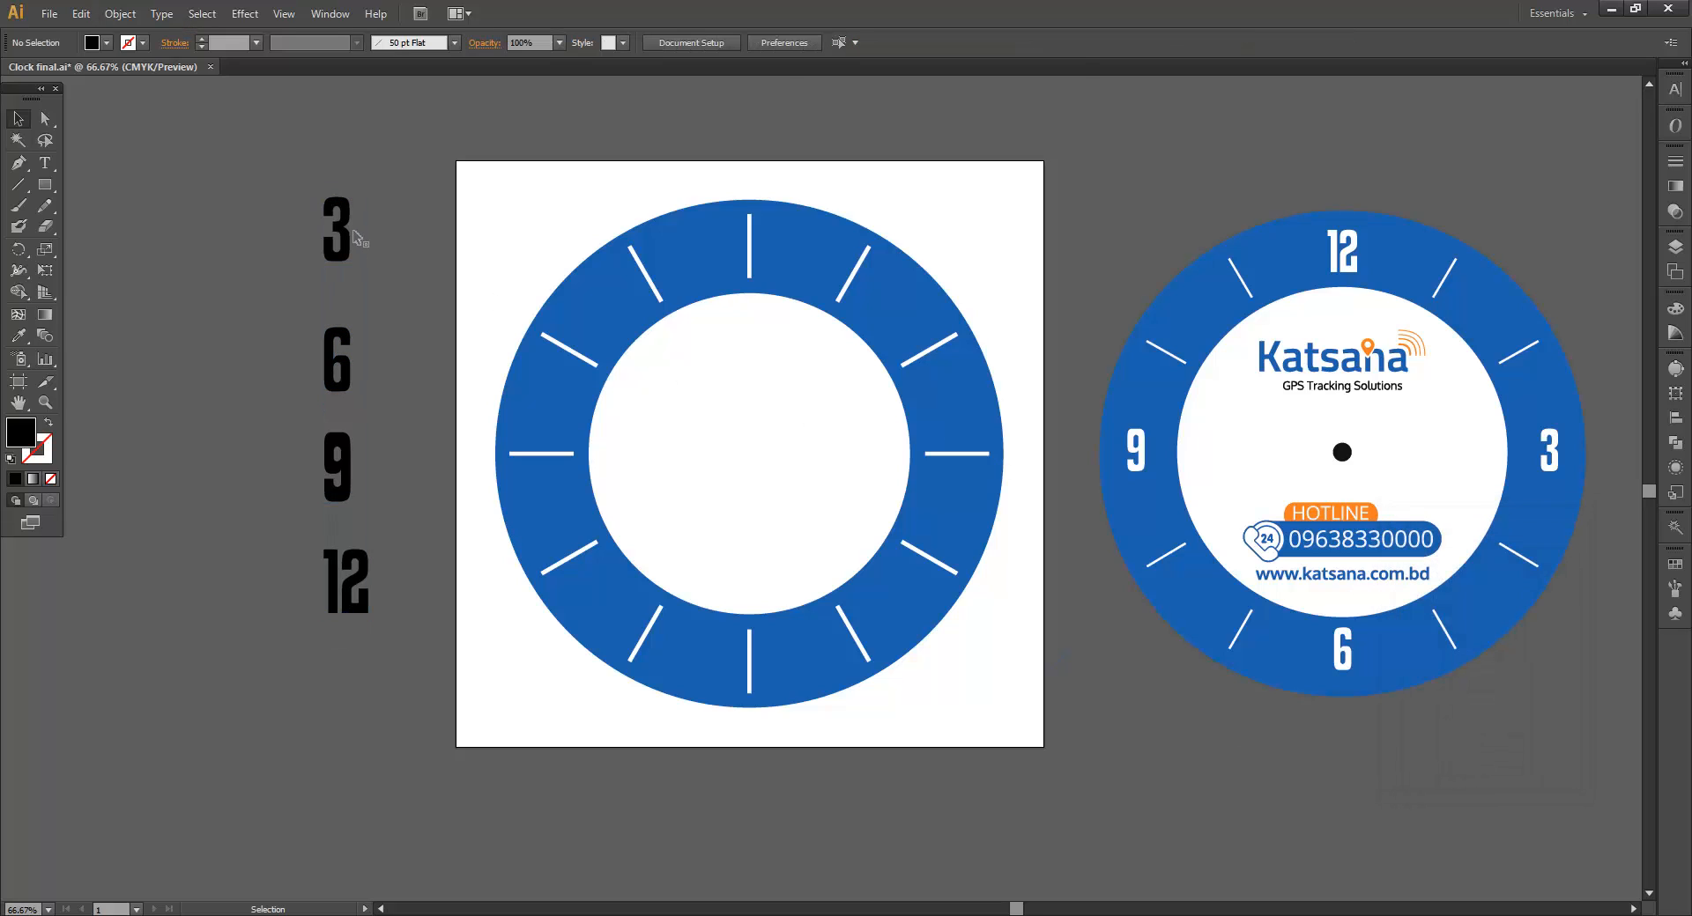
- Center the numeral 3 horizontally and vertically on the 3 o'clock hour mark, using the mark as the key object
click(348, 234)
click(376, 243)
click(341, 244)
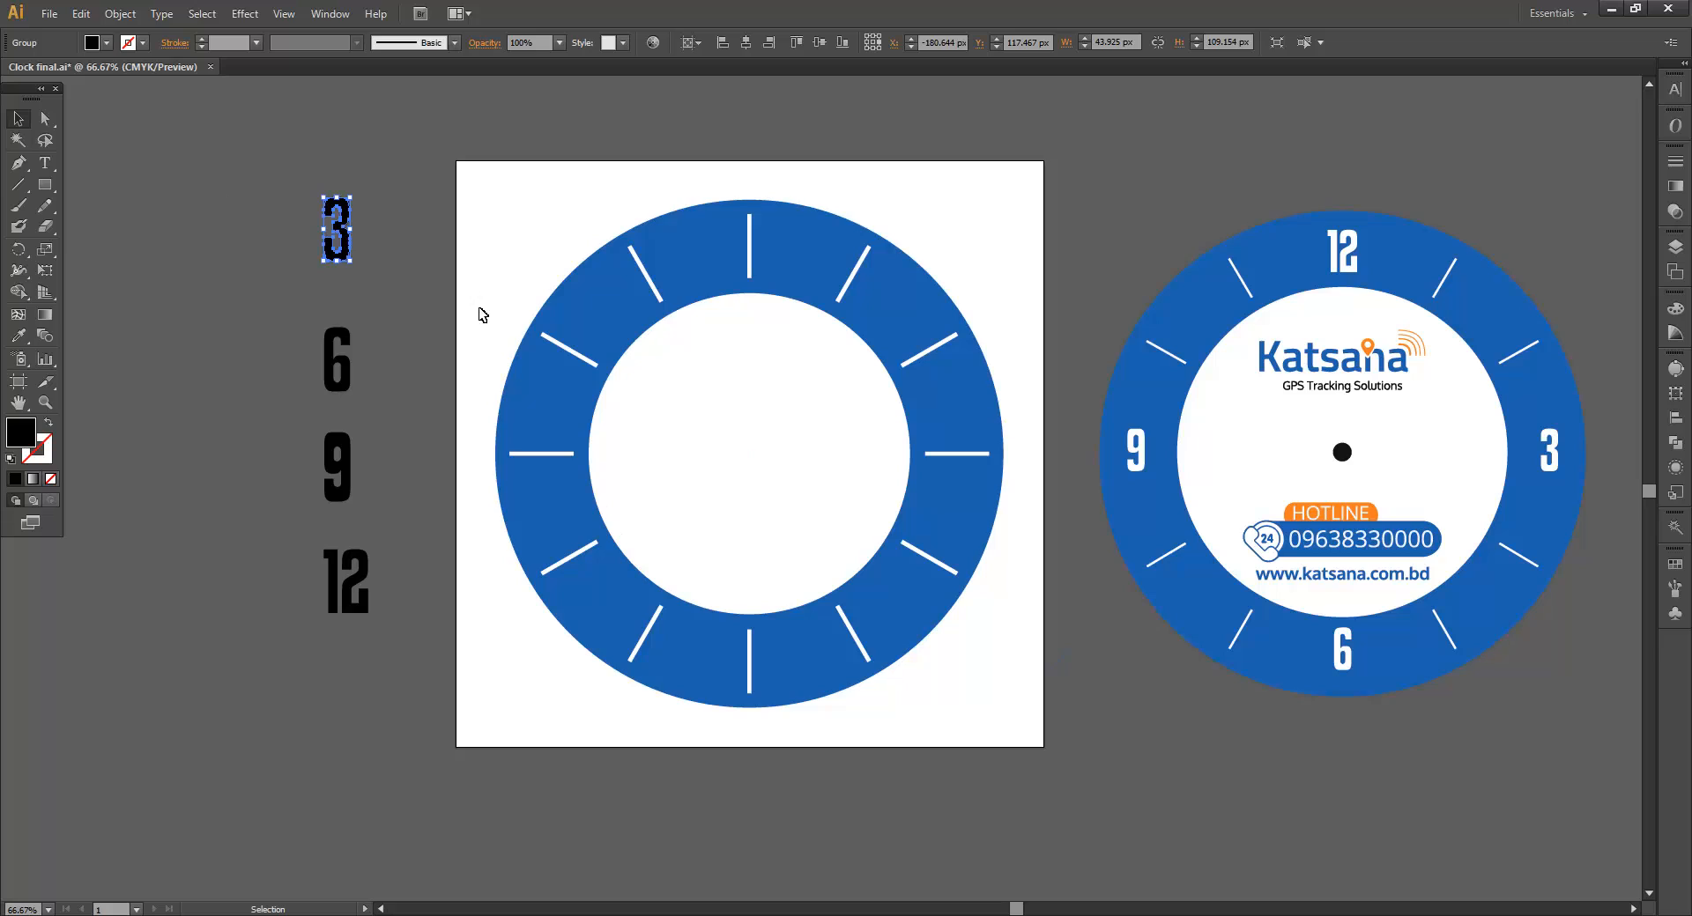
click(396, 340)
click(337, 229)
shift+click(951, 456)
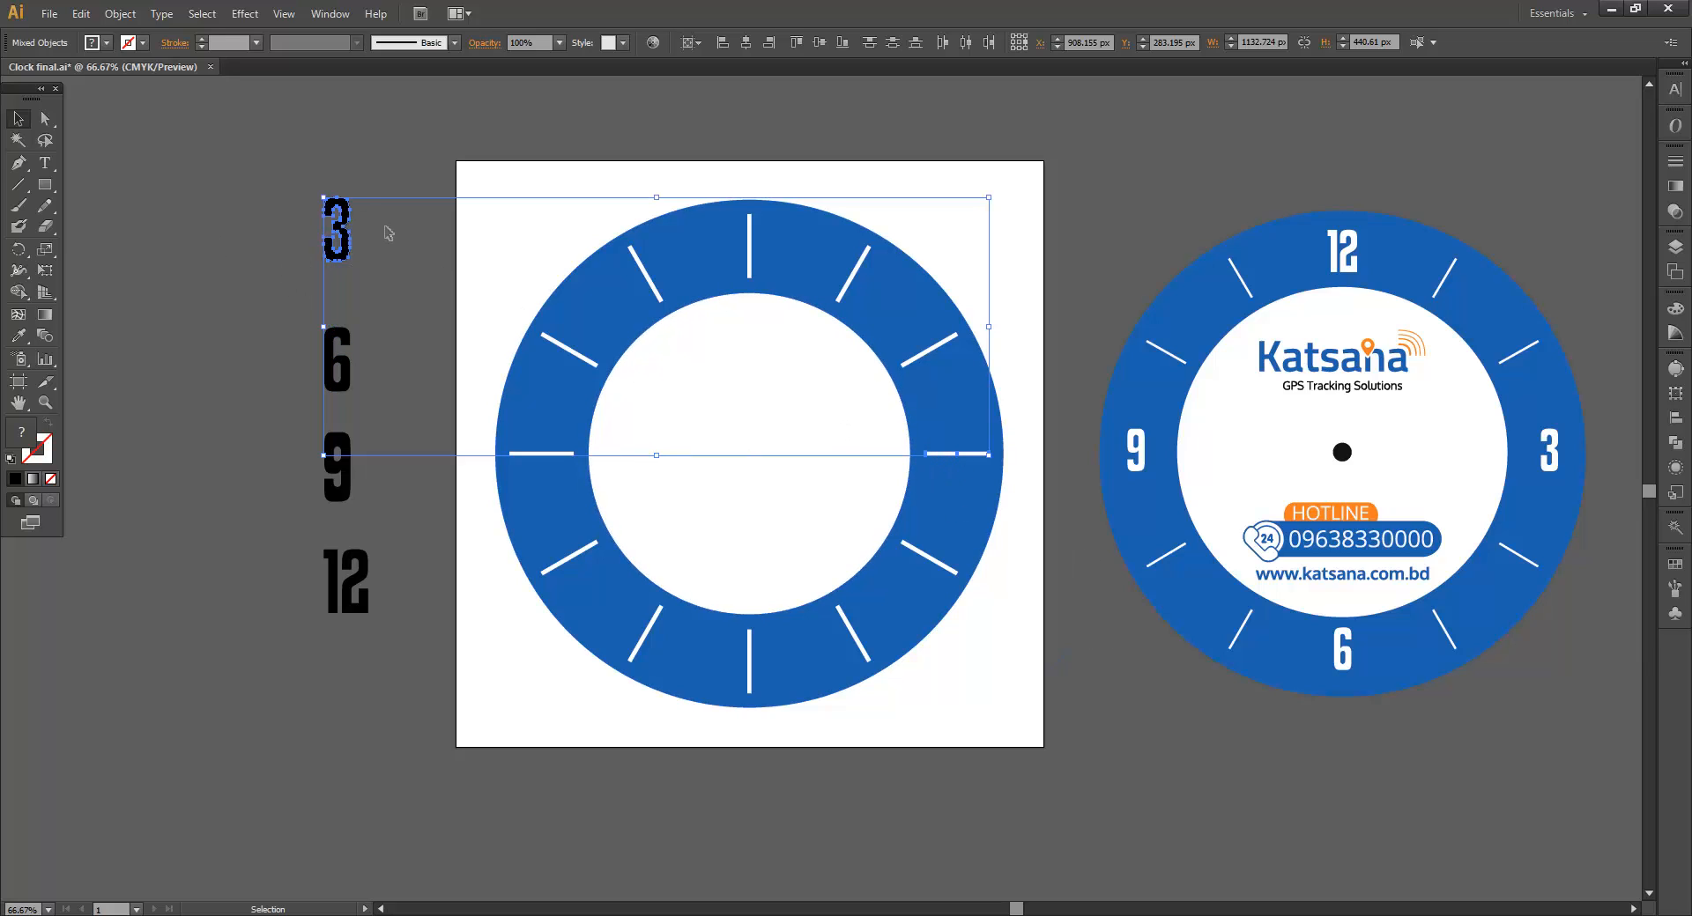
click(975, 455)
click(745, 44)
click(819, 42)
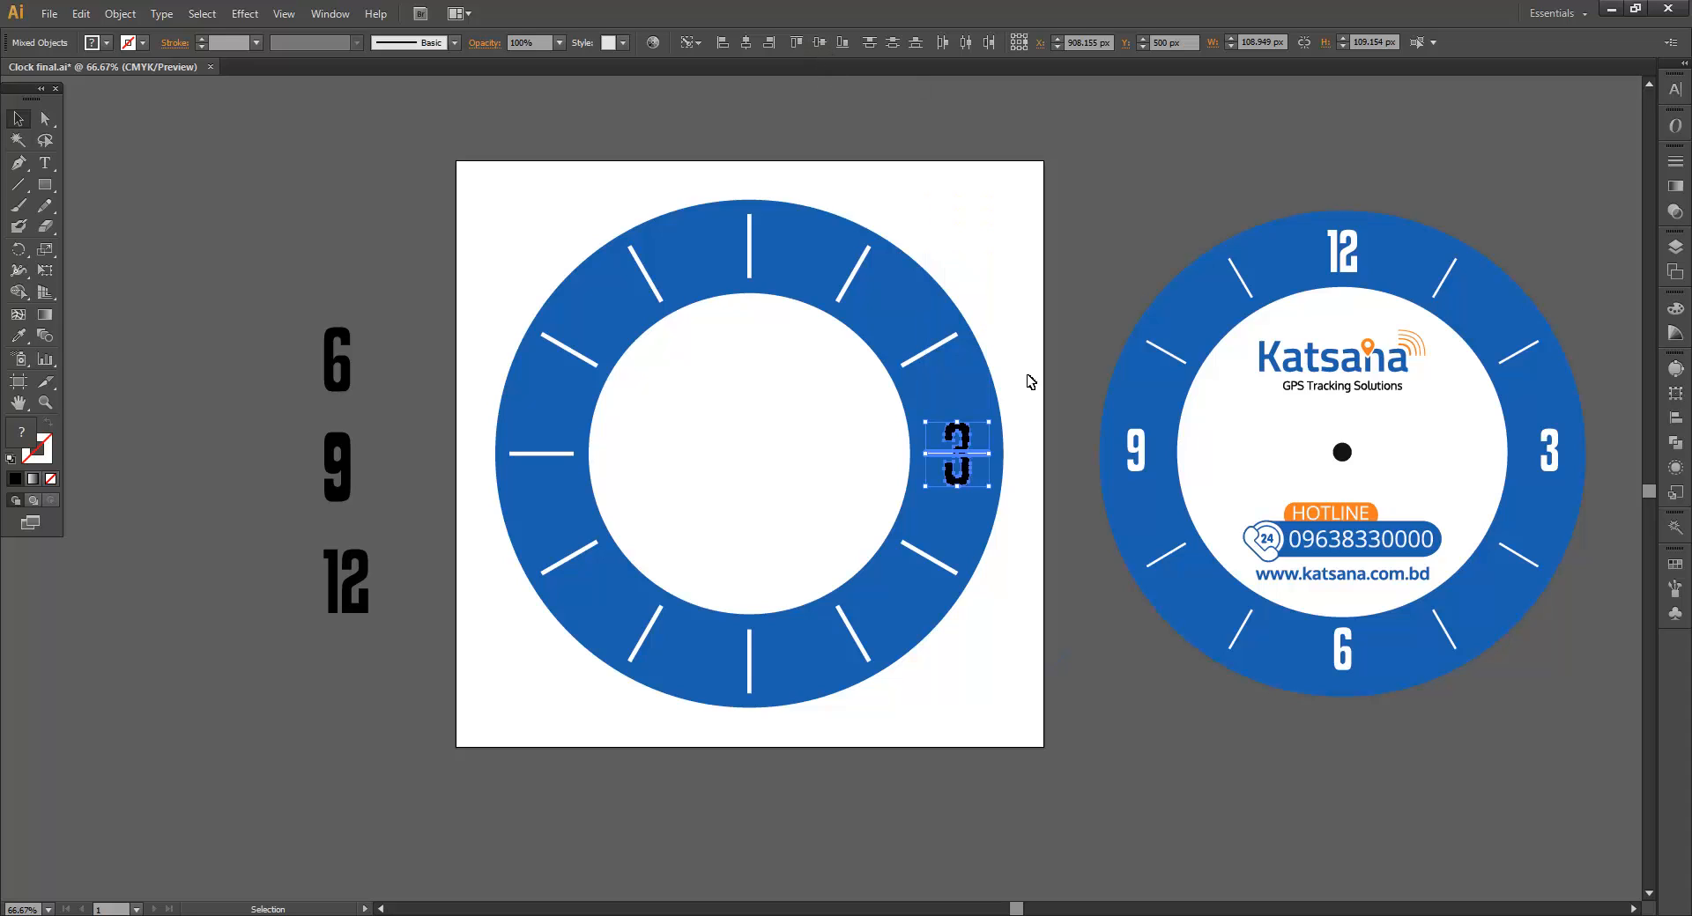
click(1040, 399)
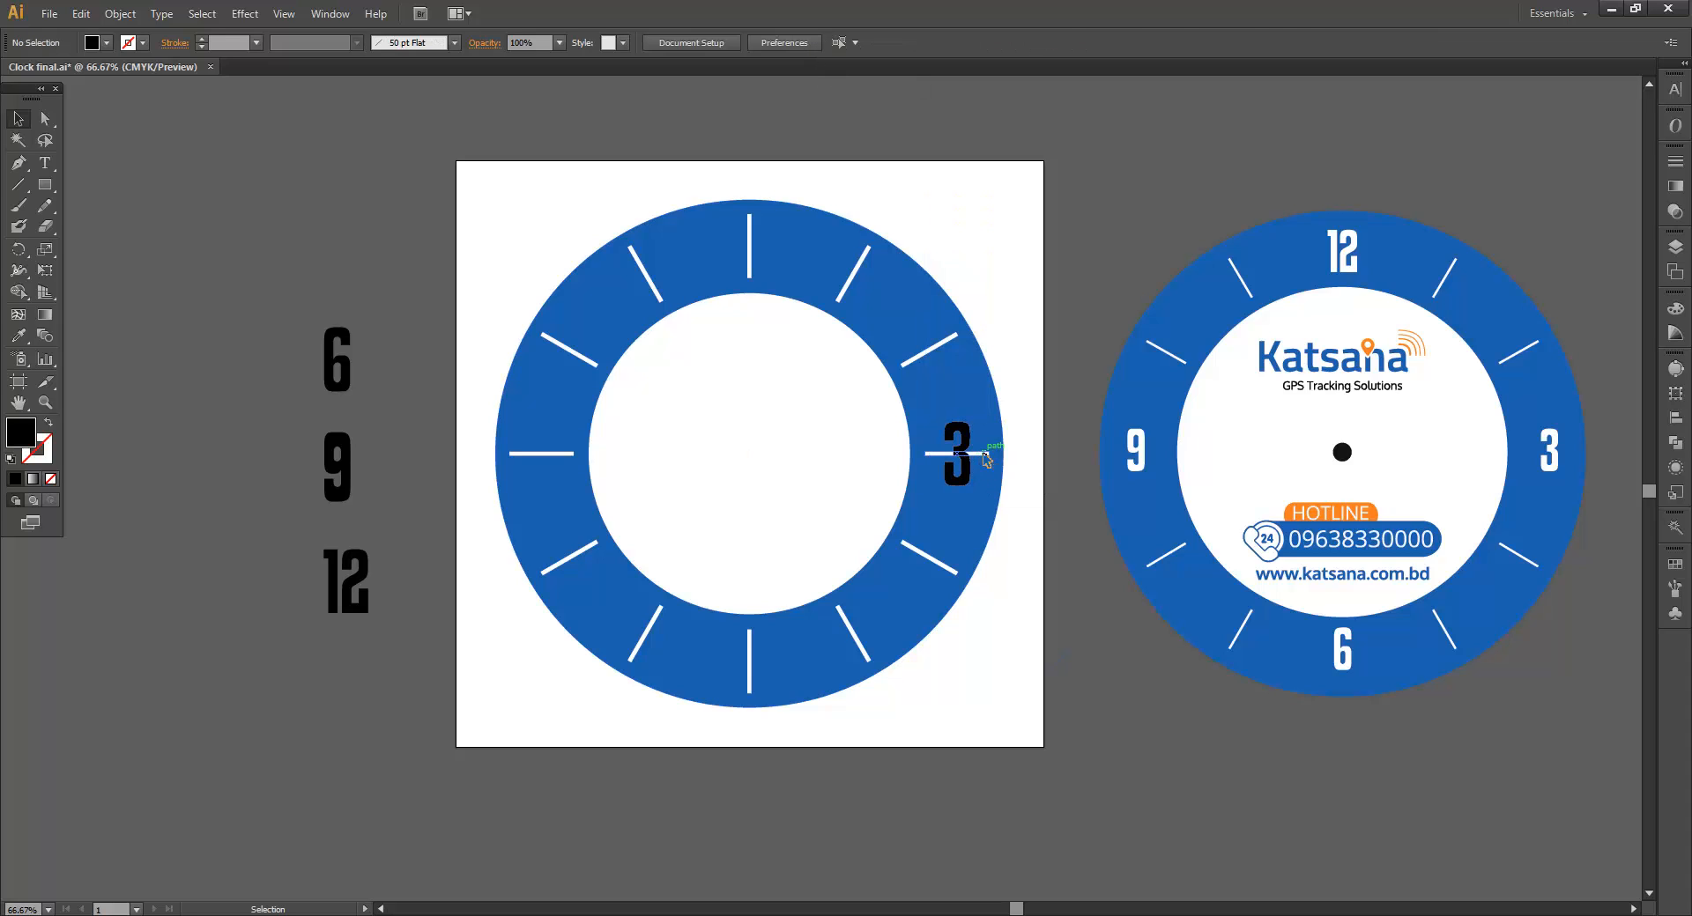
- Delete the white hour mark behind the numeral 3
click(986, 455)
key(Delete)
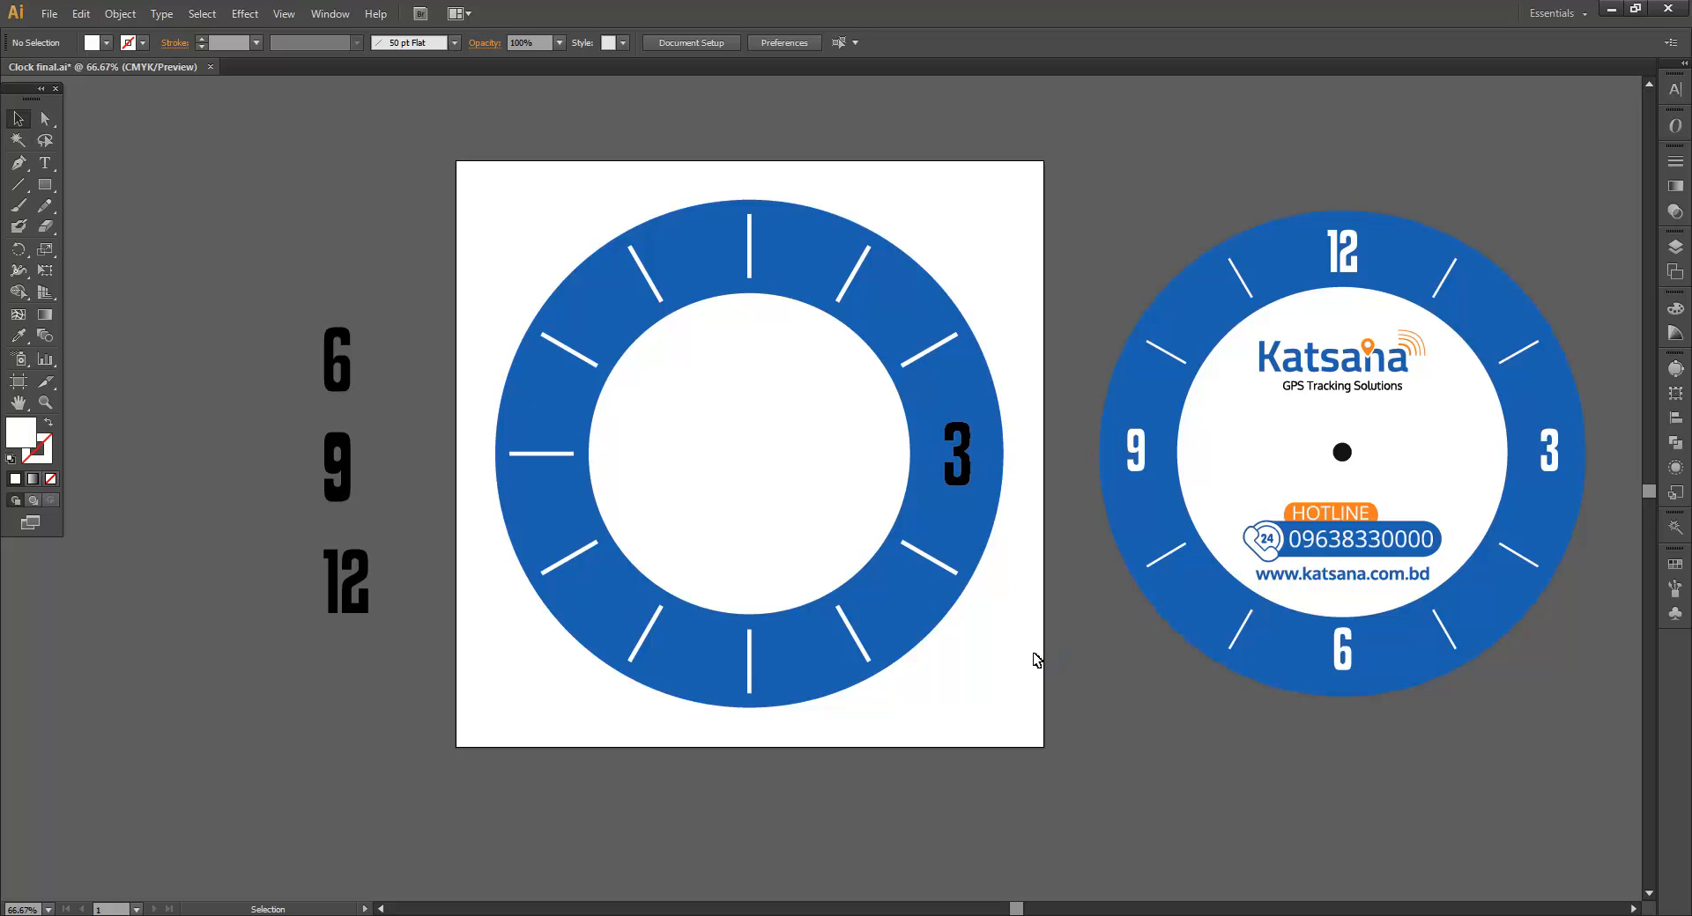
click(972, 483)
click(846, 773)
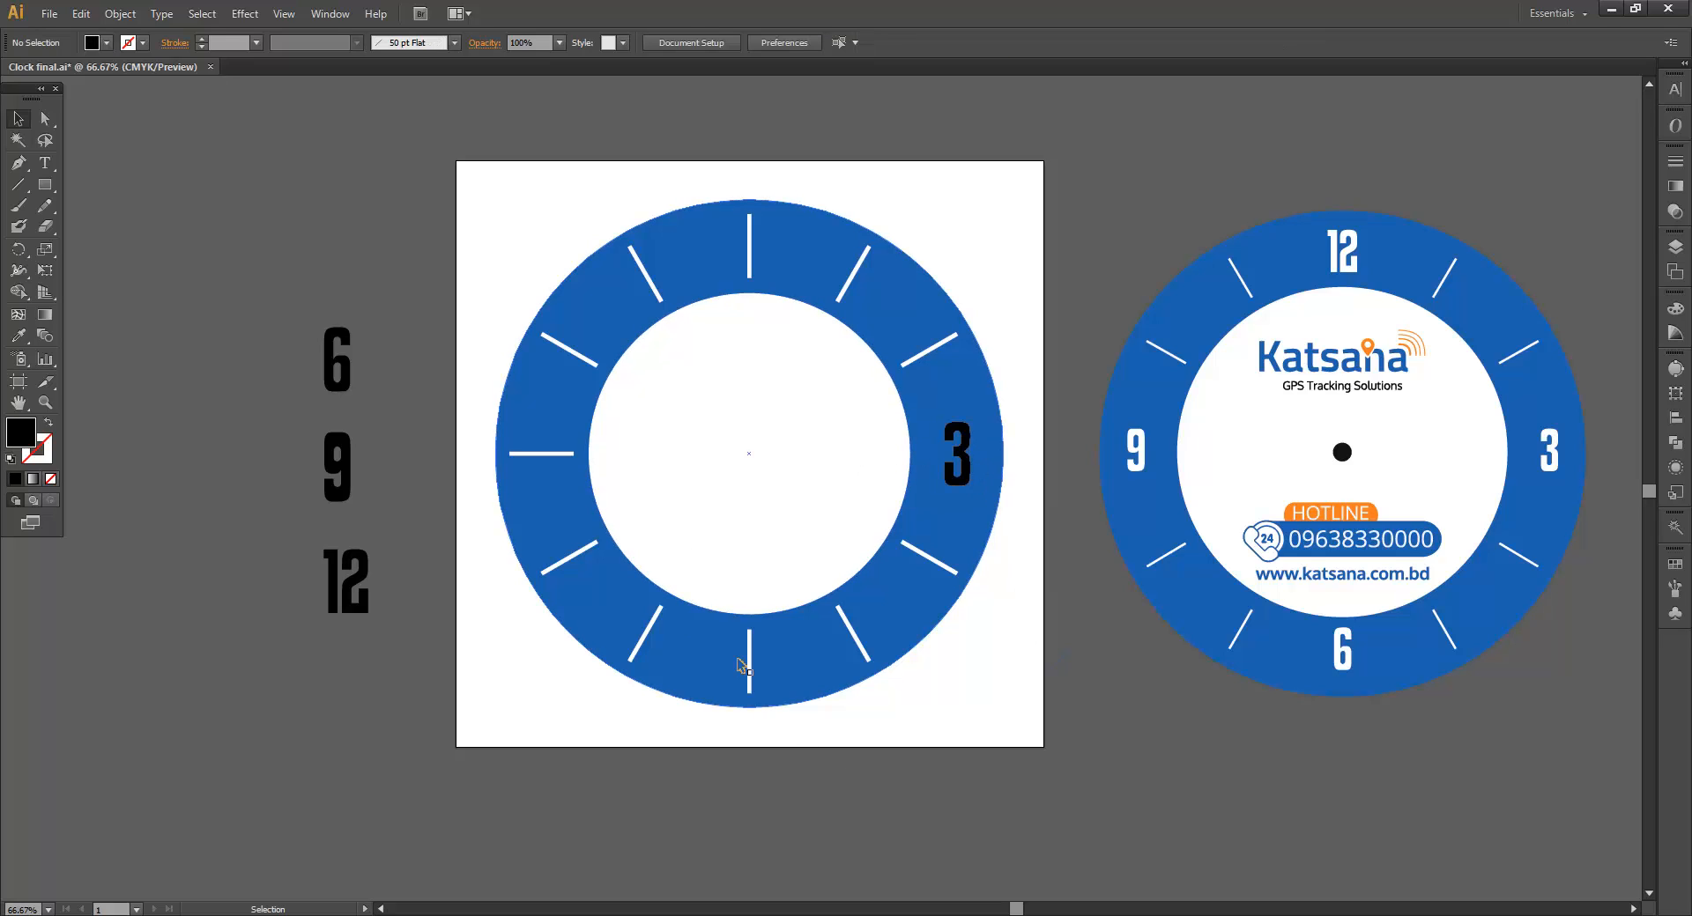
- Center the numeral 6 horizontally and vertically on the fixed 6 o'clock hour mark, and delete that mark
click(755, 658)
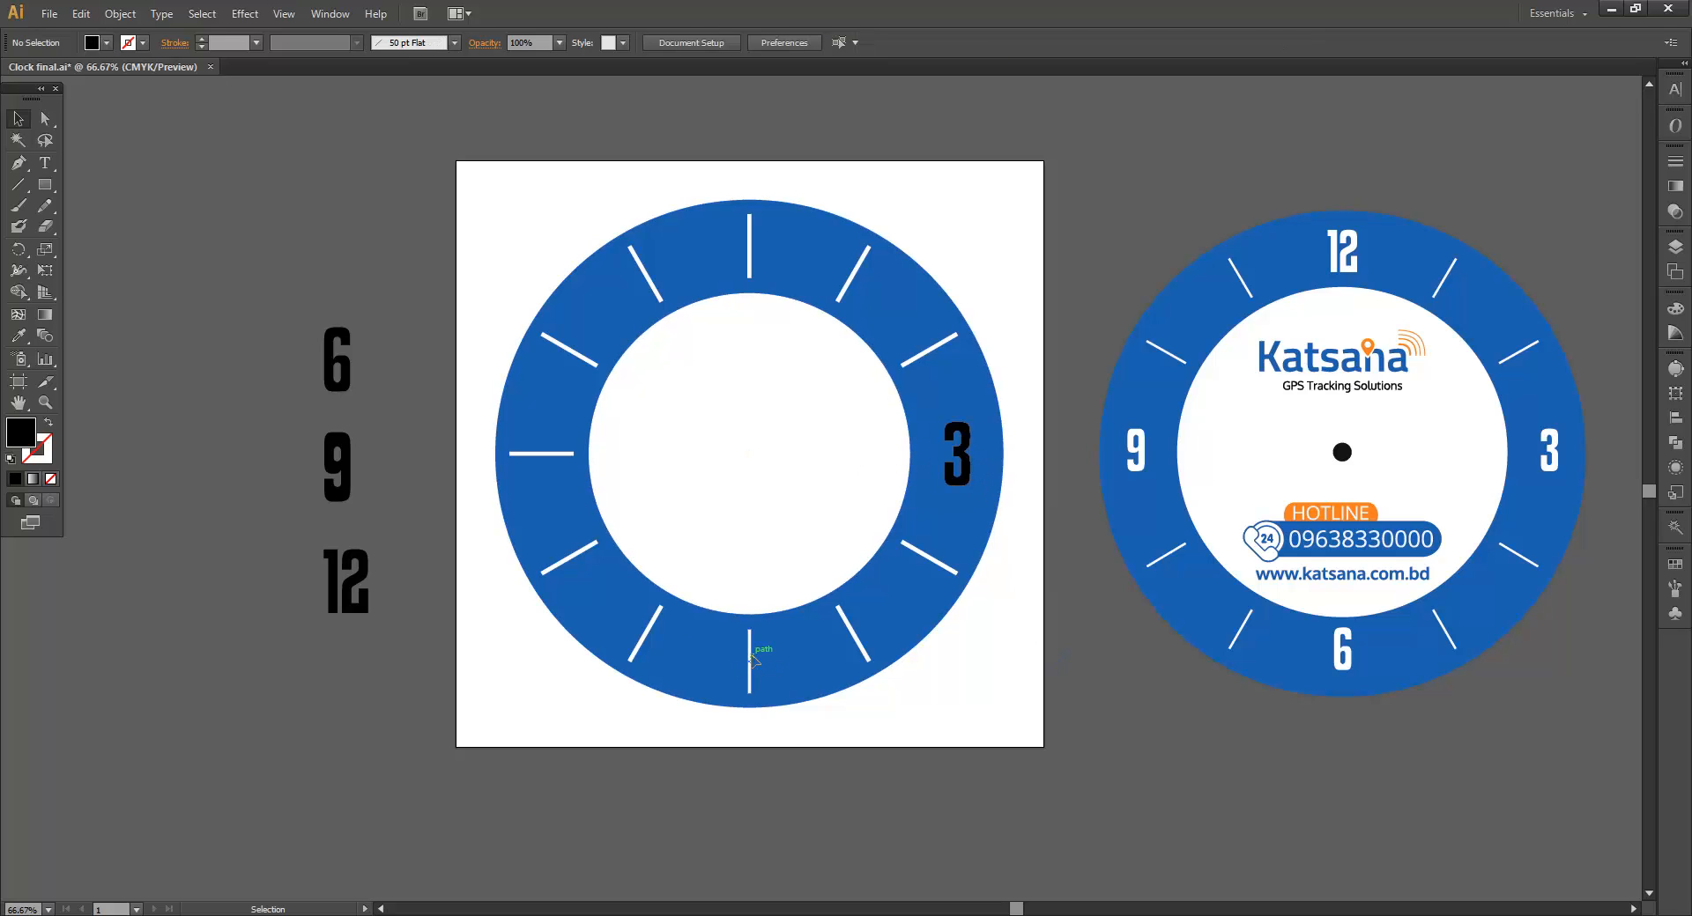
shift+click(339, 361)
key(alt)
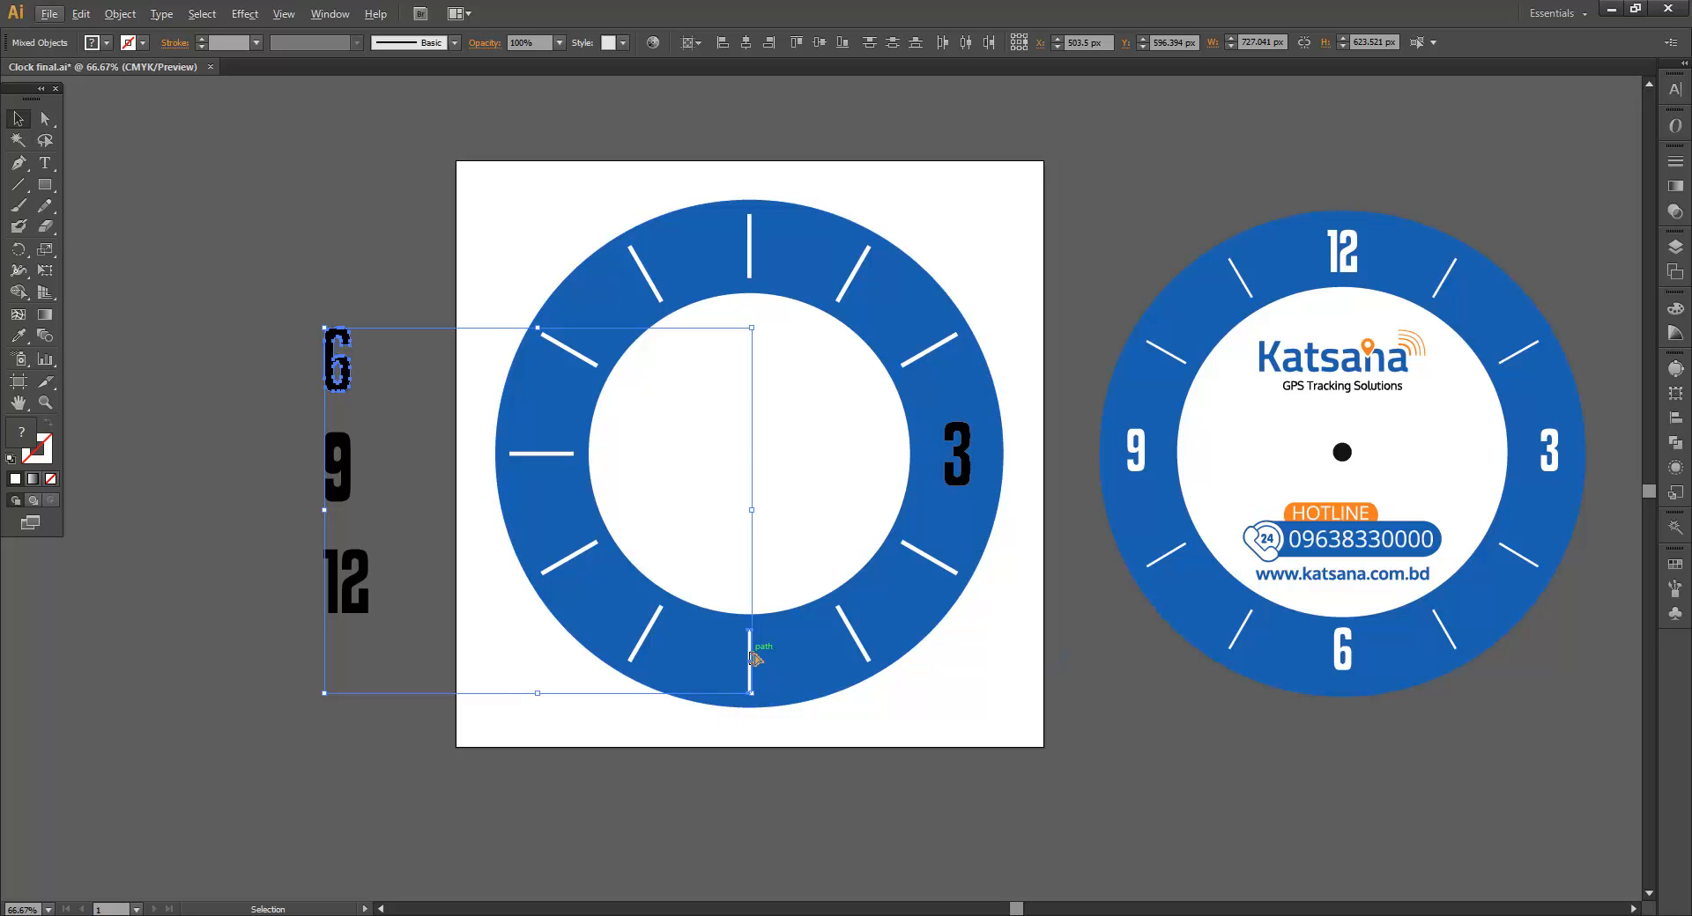
click(750, 657)
click(745, 42)
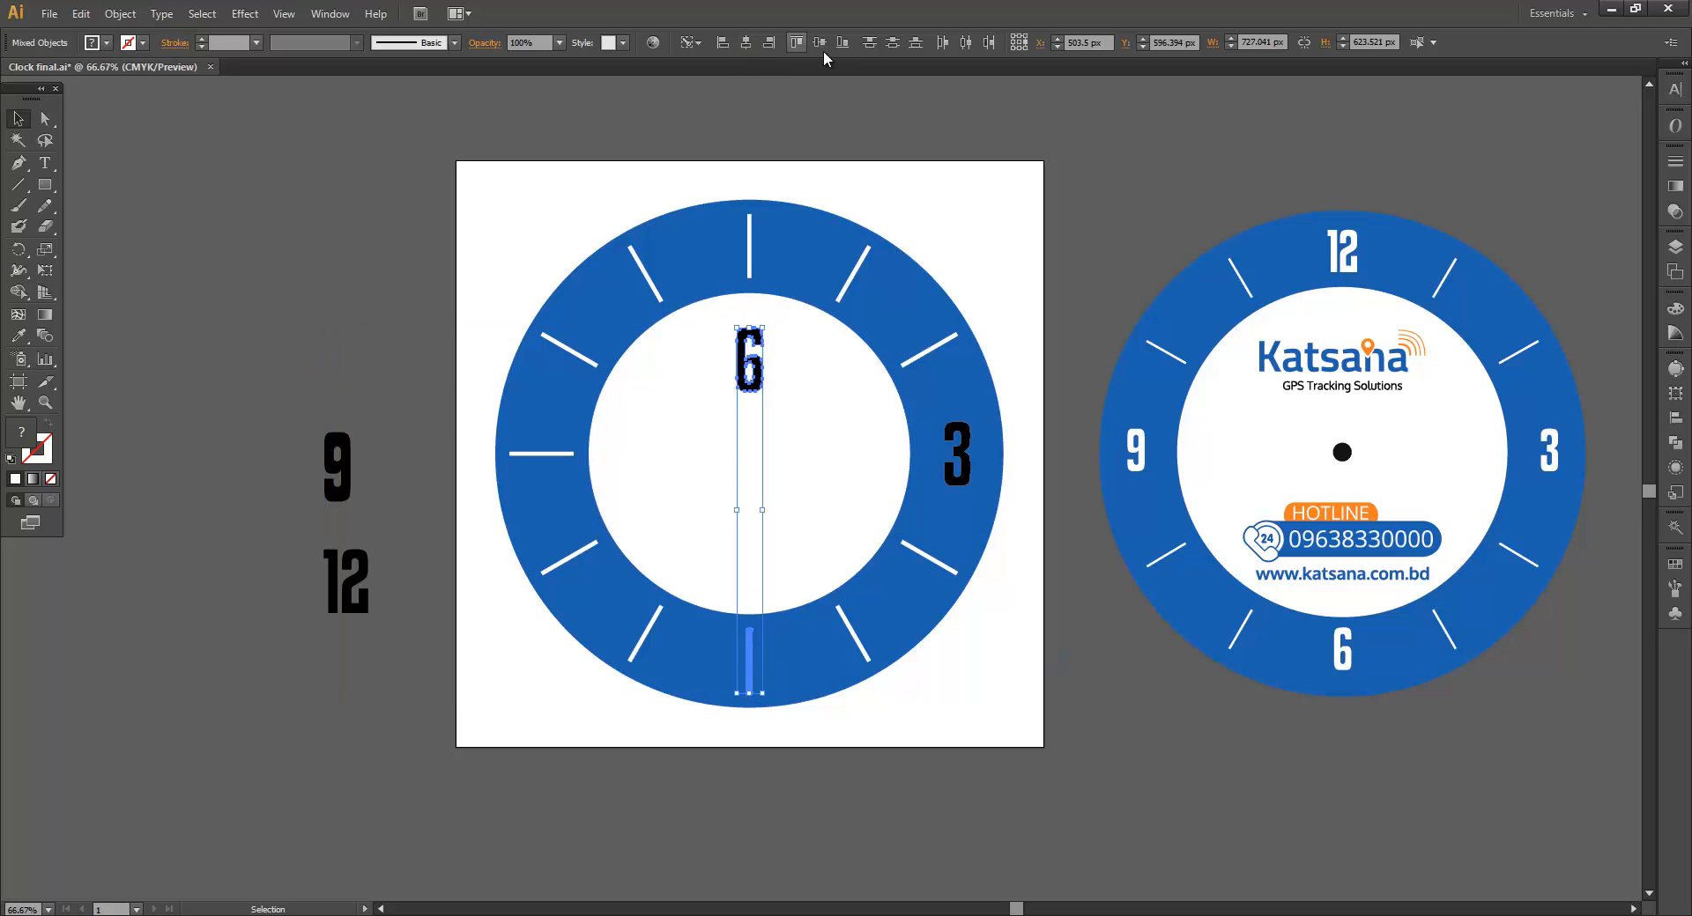
click(818, 42)
click(981, 379)
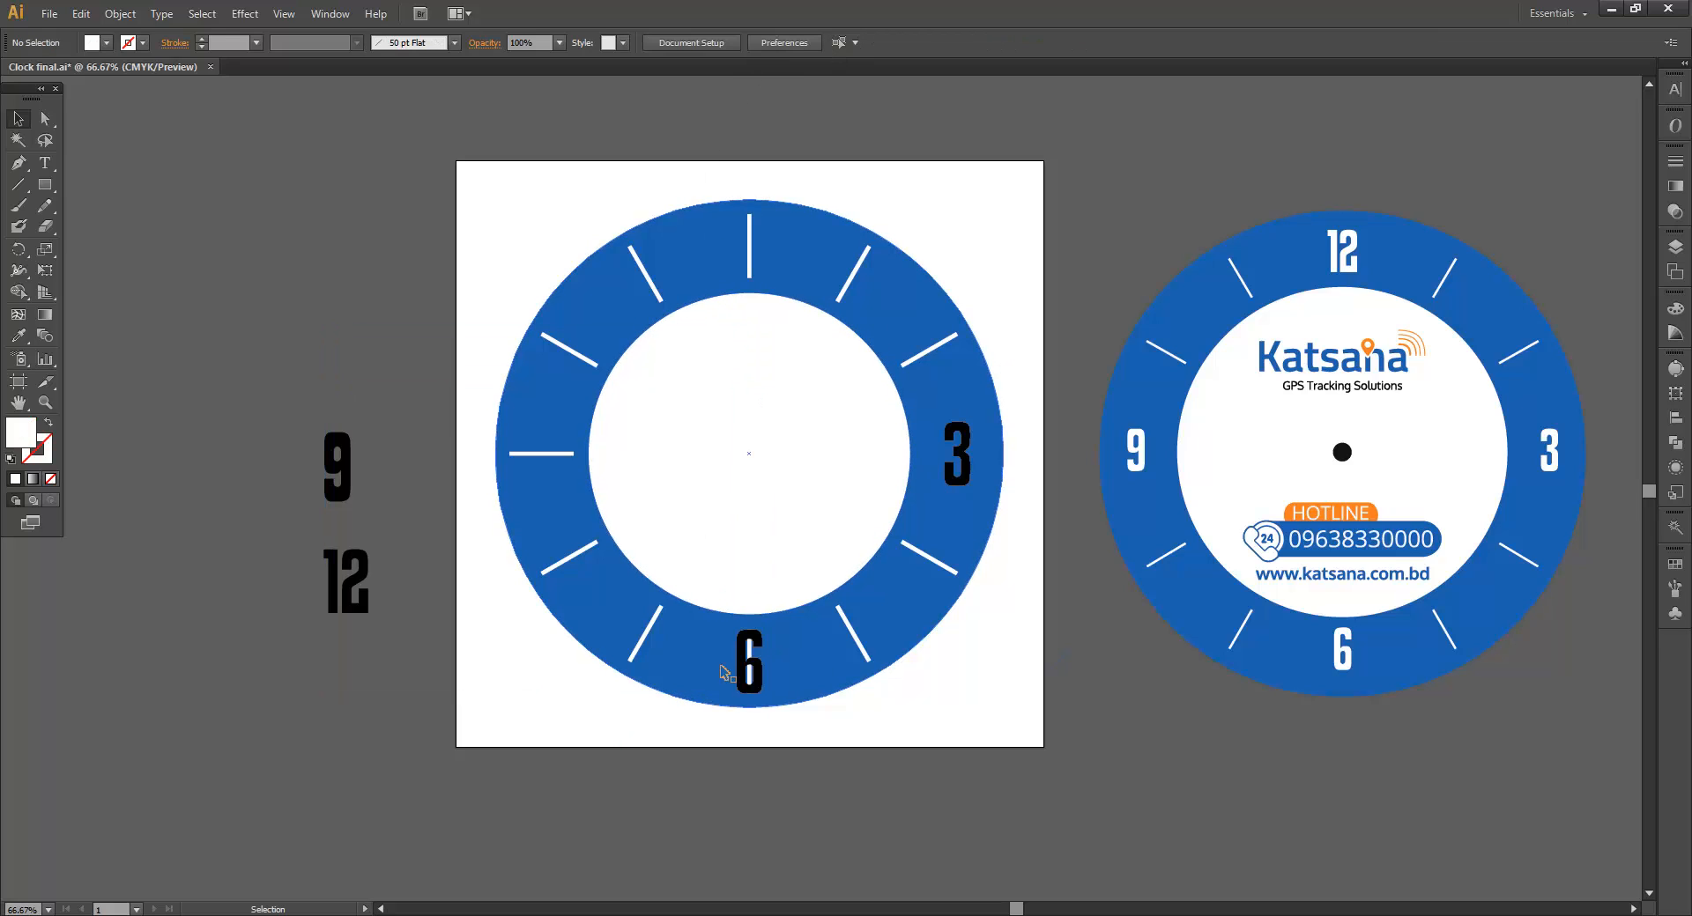
click(751, 654)
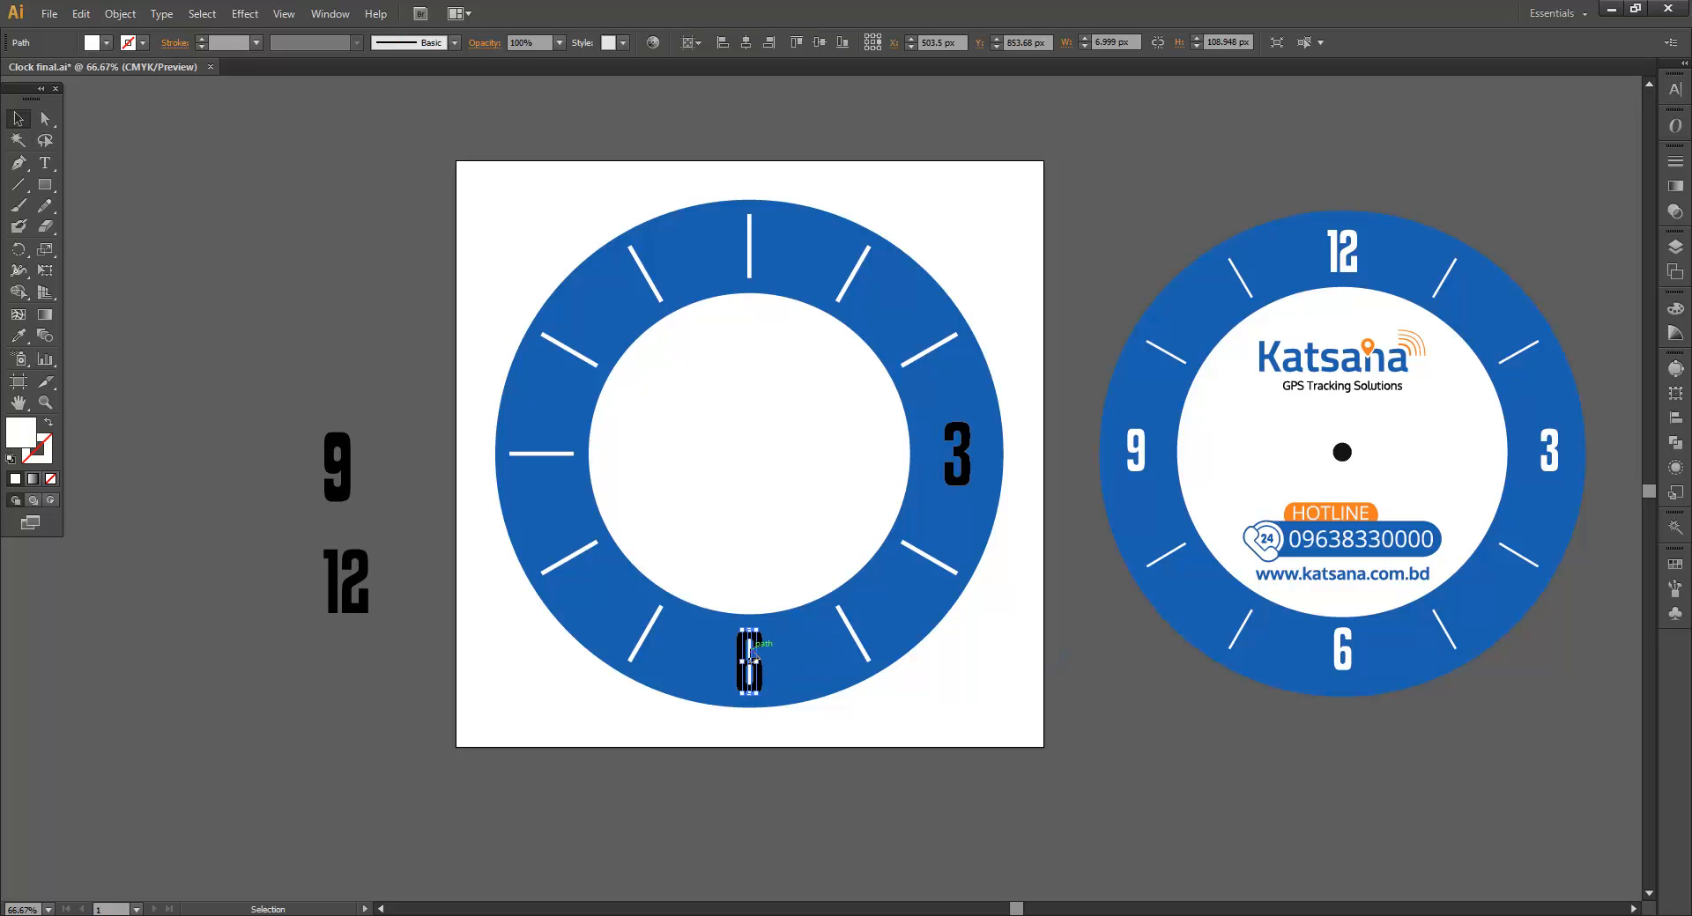
click(755, 728)
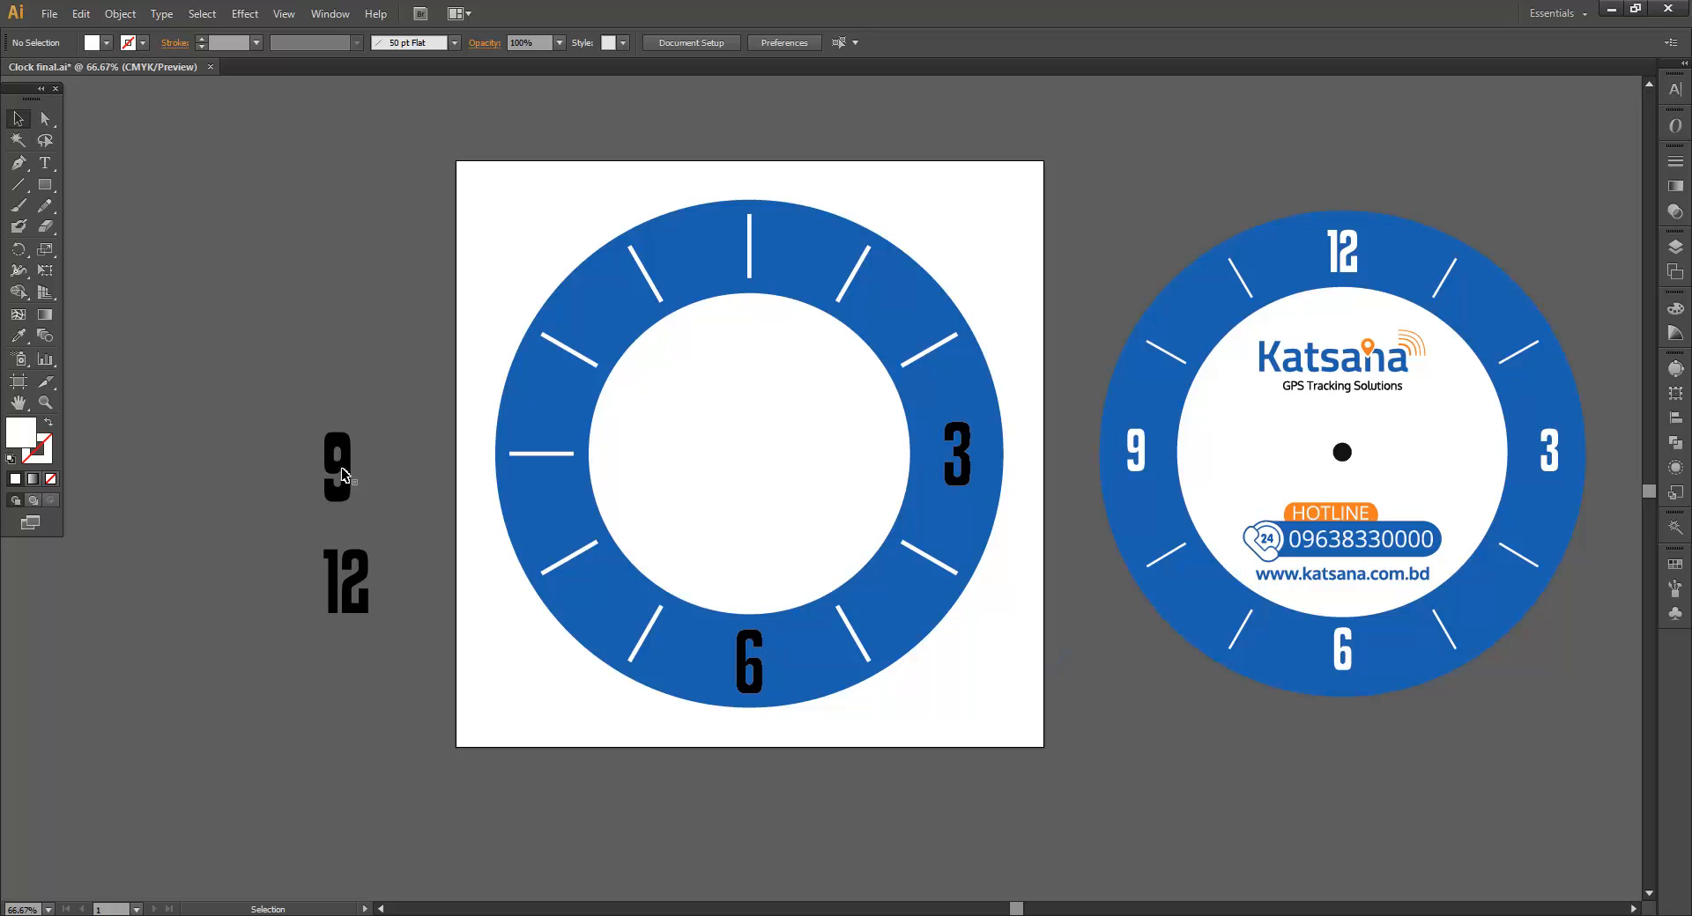
- Move the numeral 9 farther away from the artboard, roughly level with the 9 o'clock hour mark
click(544, 453)
shift+click(348, 461)
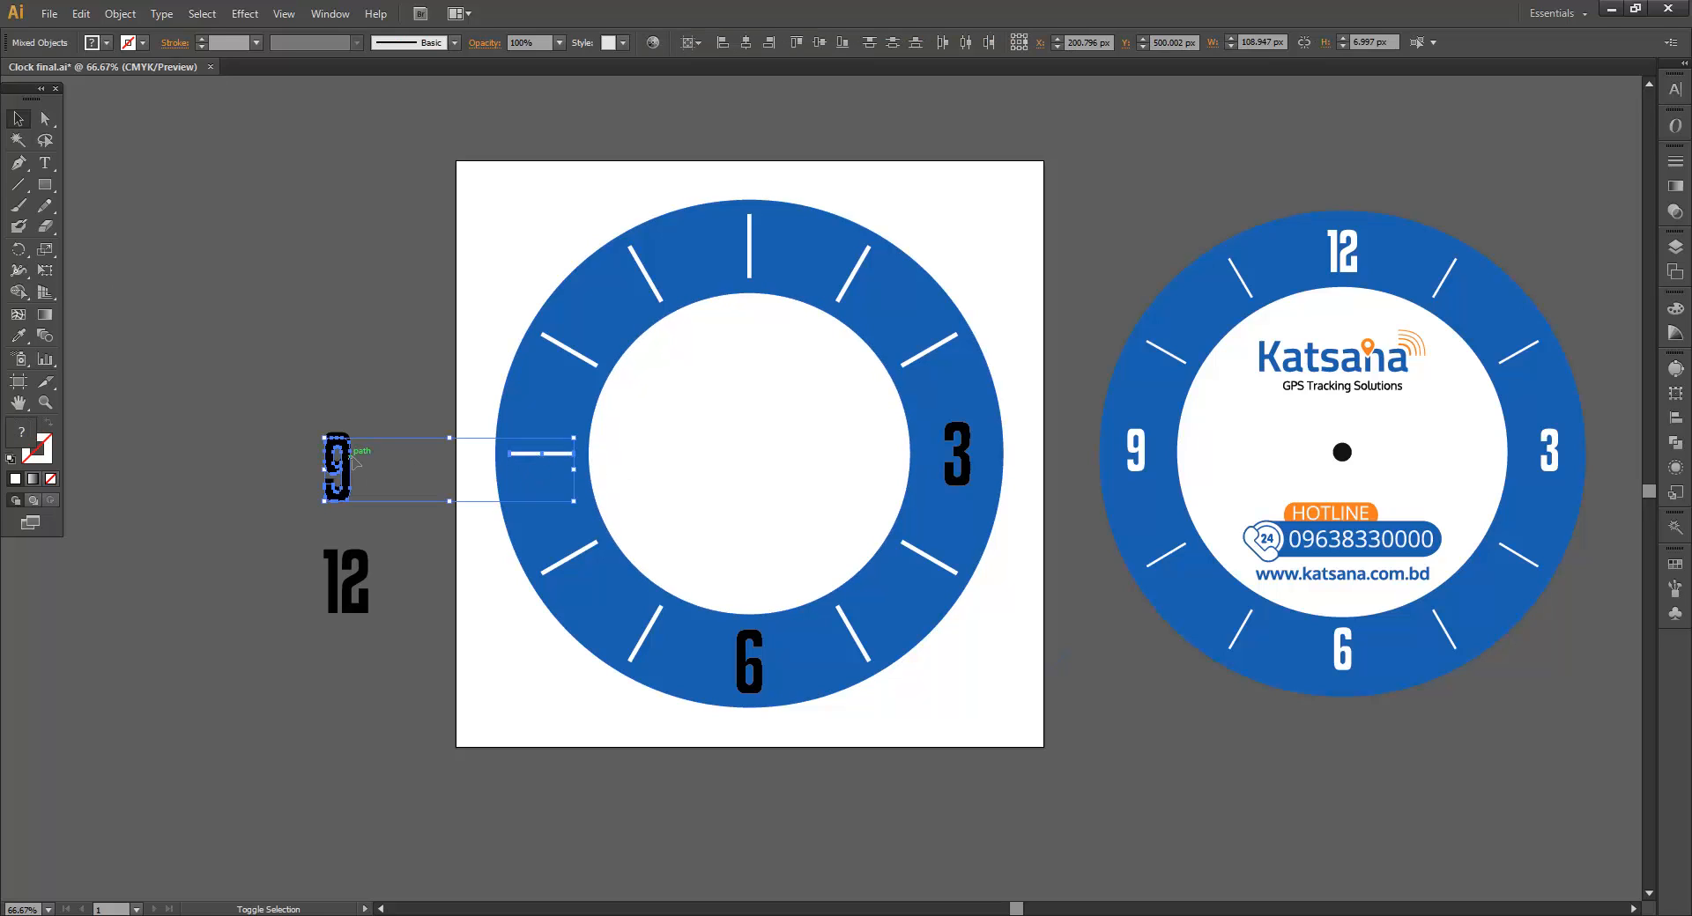
click(357, 426)
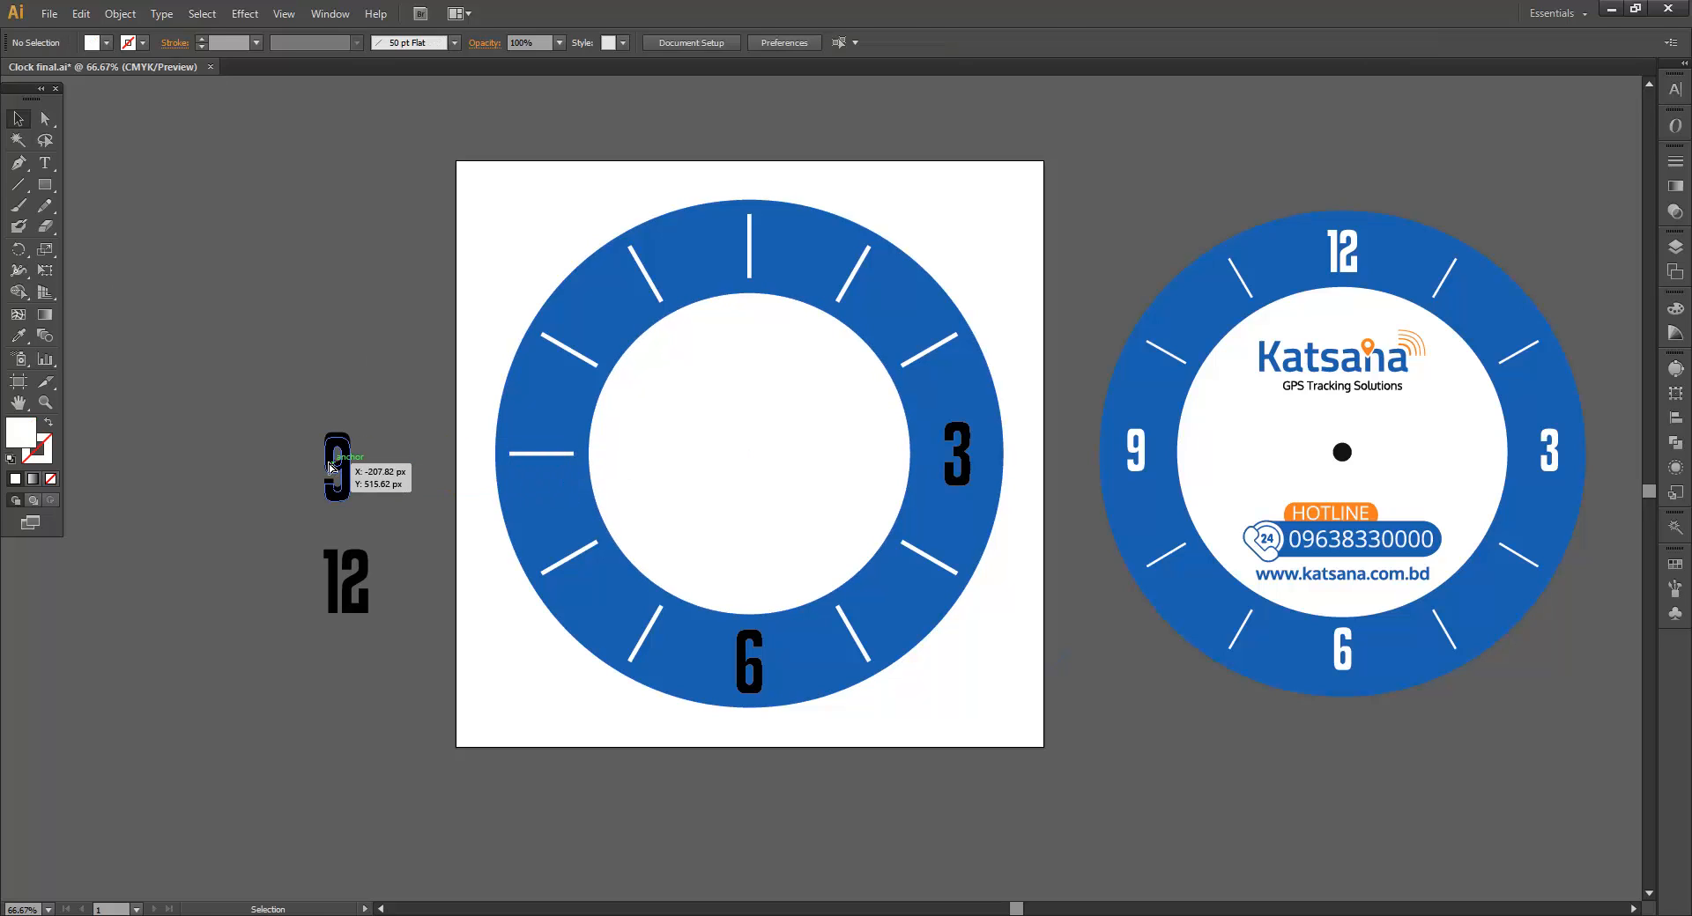
drag(330, 467, 255, 460)
click(359, 462)
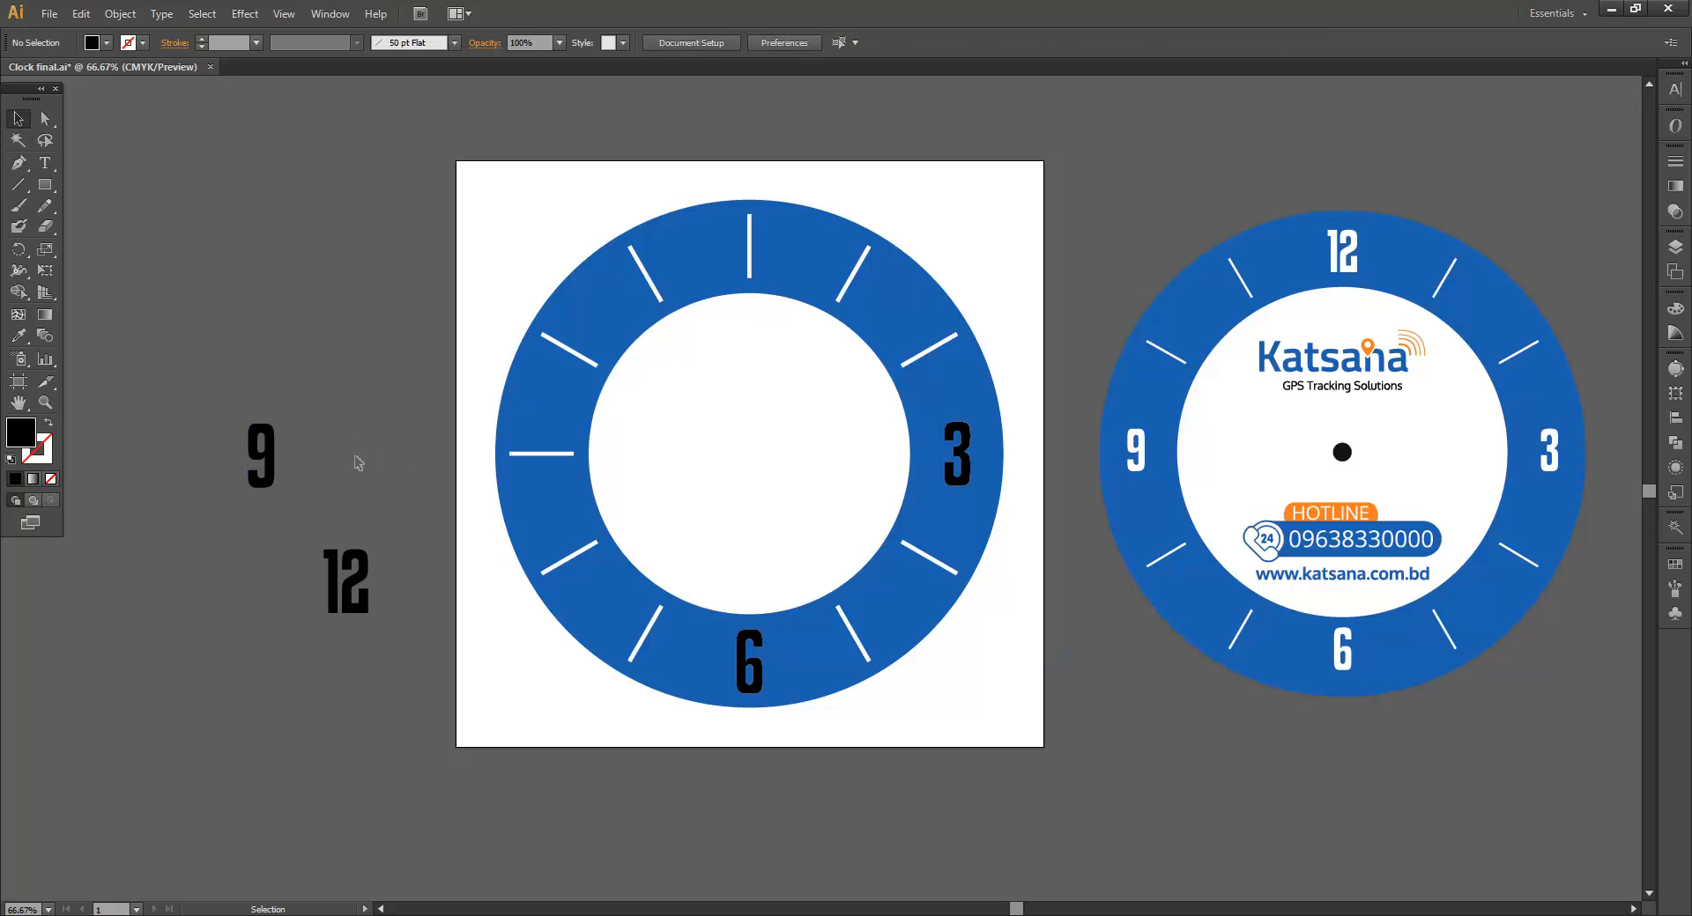
- Center the numeral 9 horizontally on the fixed 9 o'clock hour mark, and delete that mark
click(551, 455)
shift+click(253, 463)
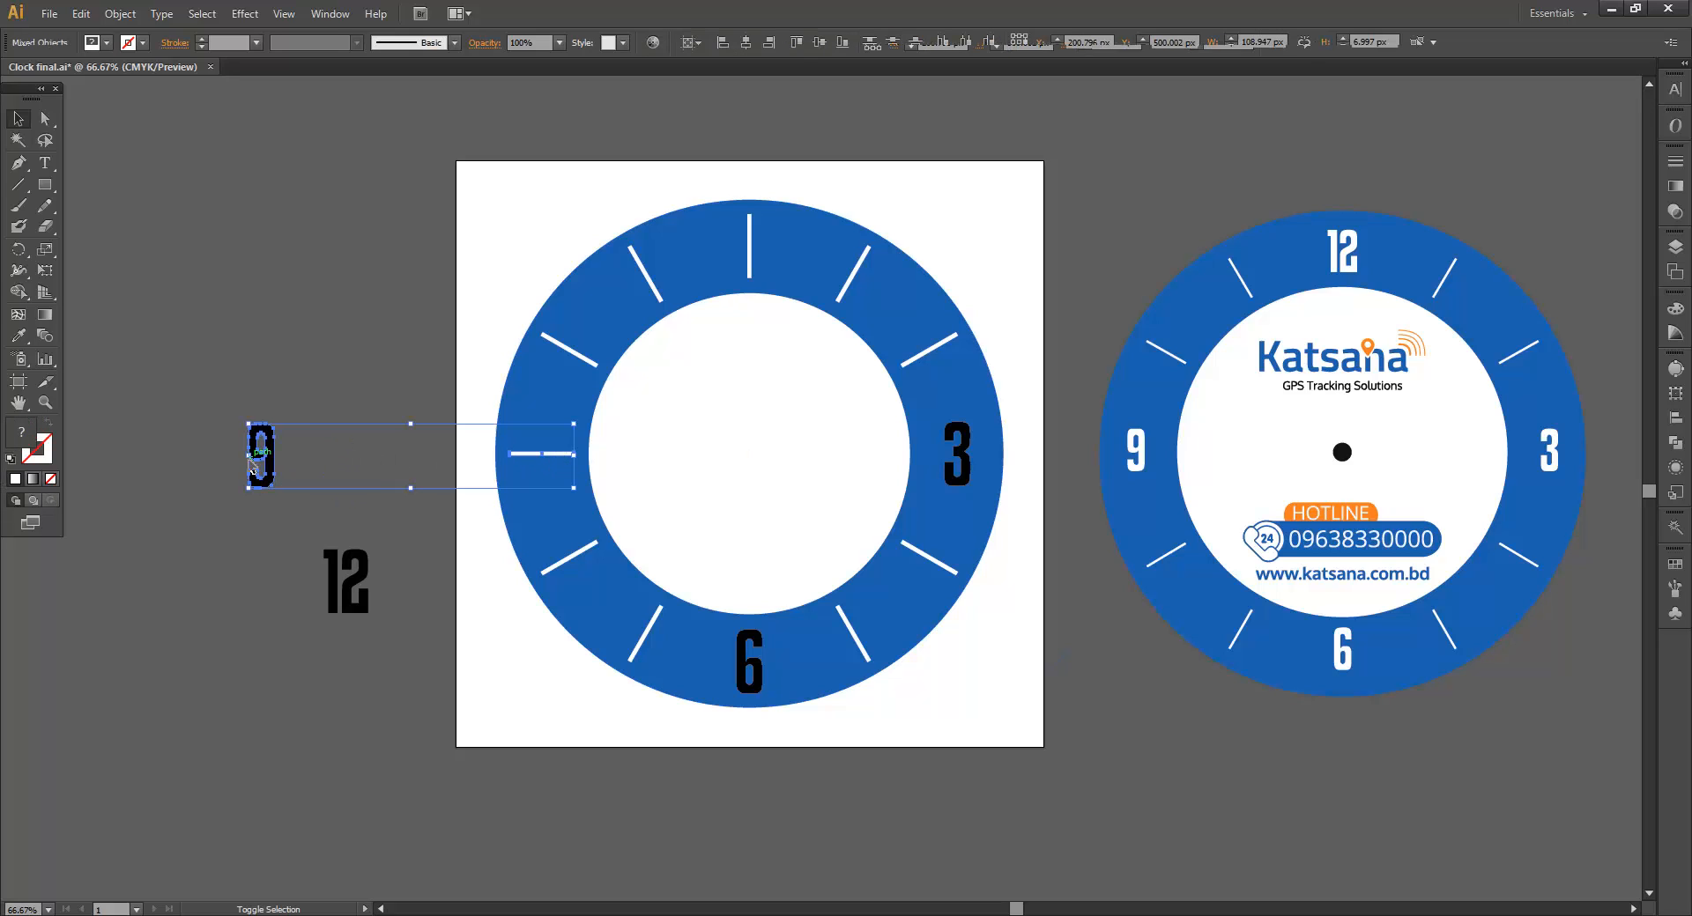
click(555, 454)
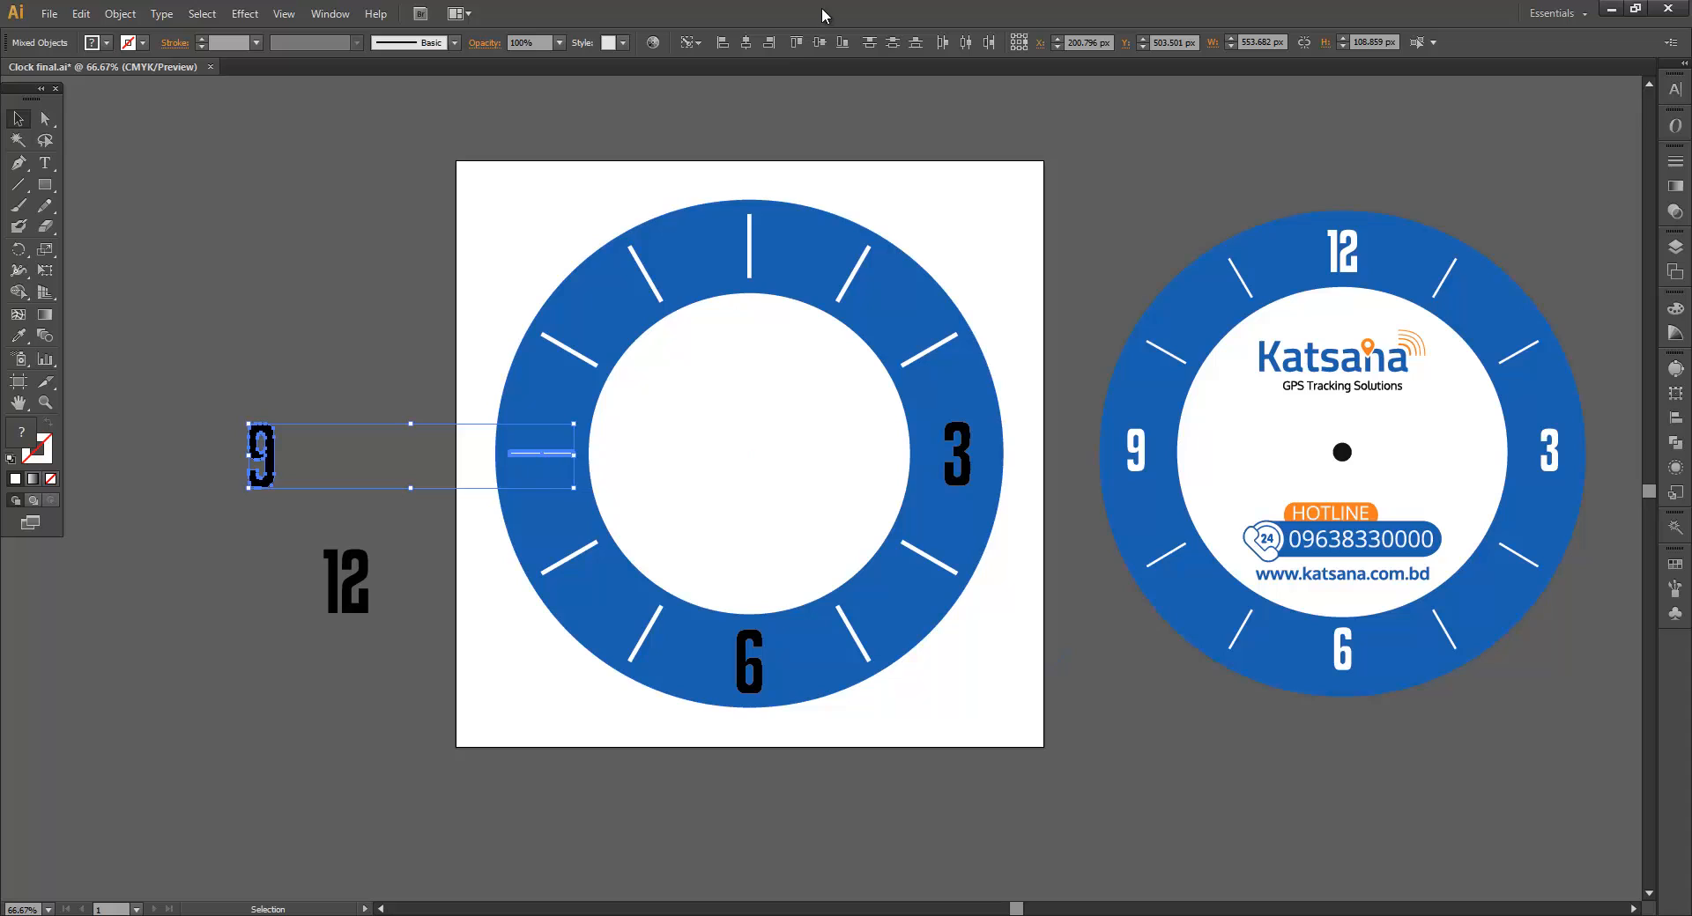
click(746, 43)
click(727, 212)
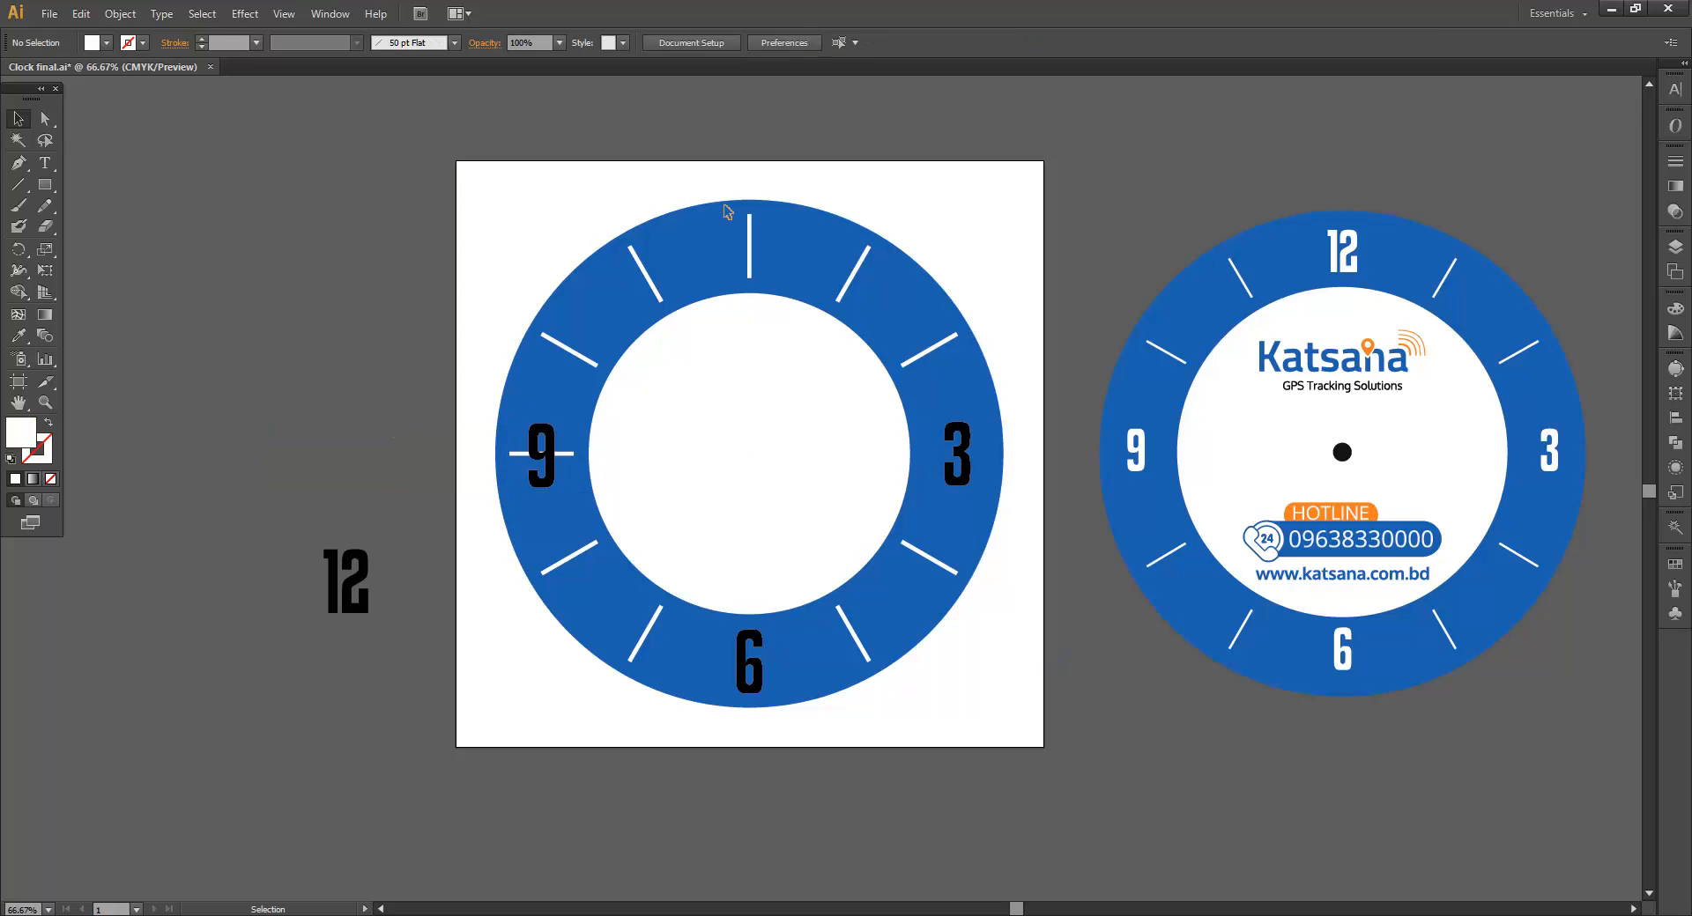
click(566, 454)
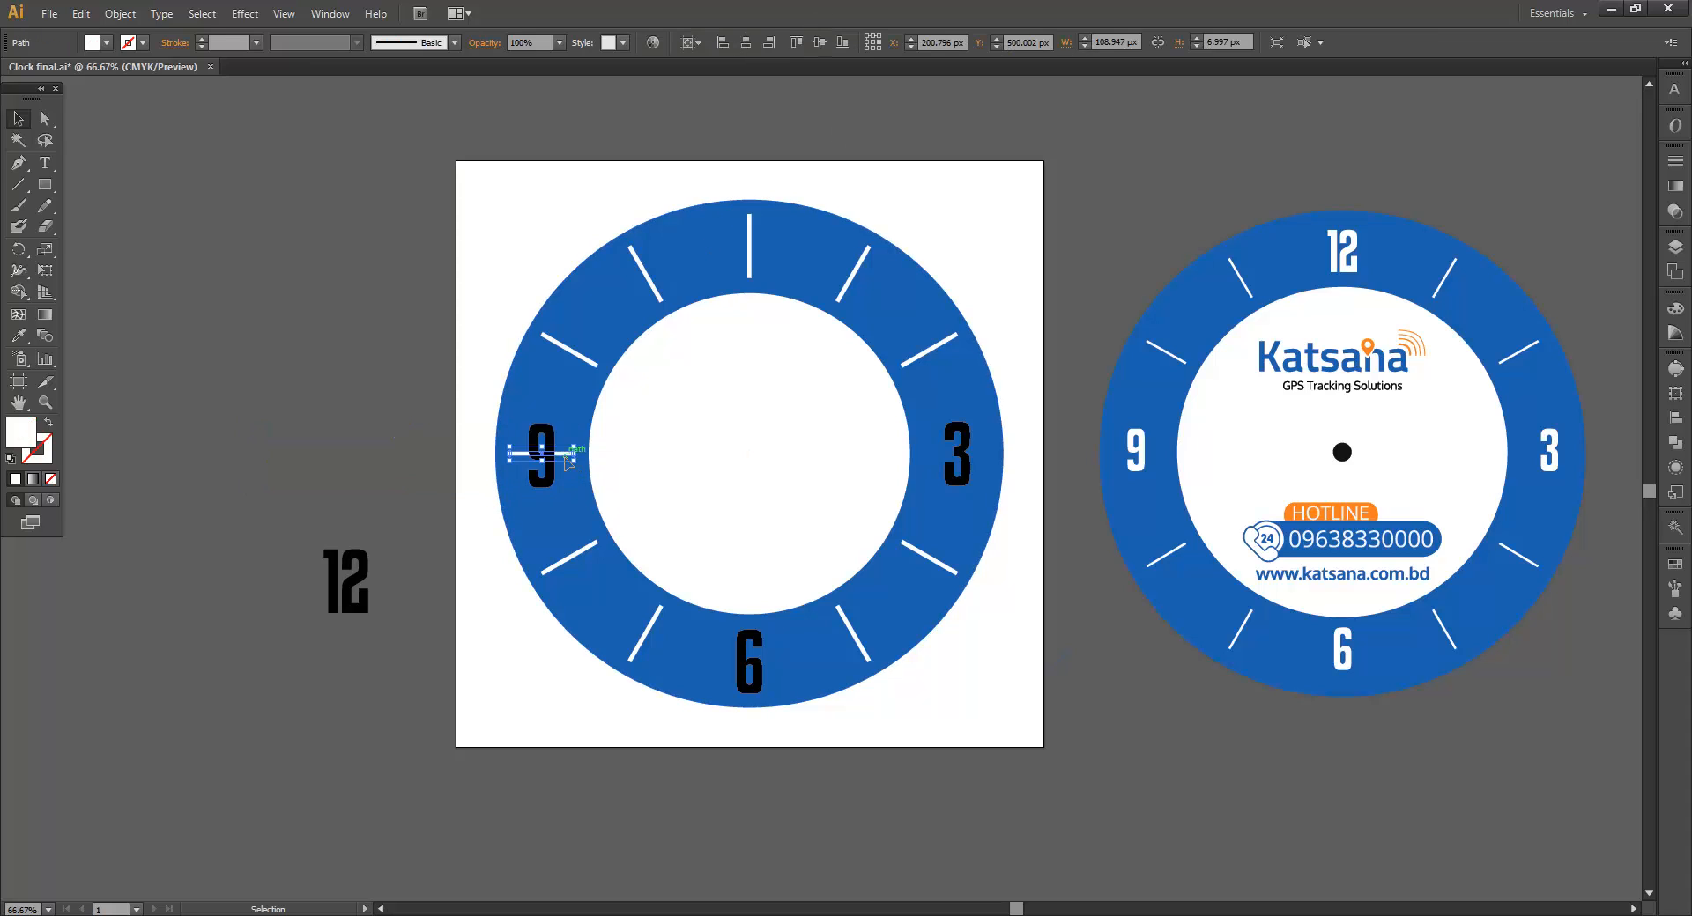
click(752, 453)
- Center the numeral 12 horizontally and vertically on the fixed 12 o'clock hour mark, and delete that mark
click(748, 246)
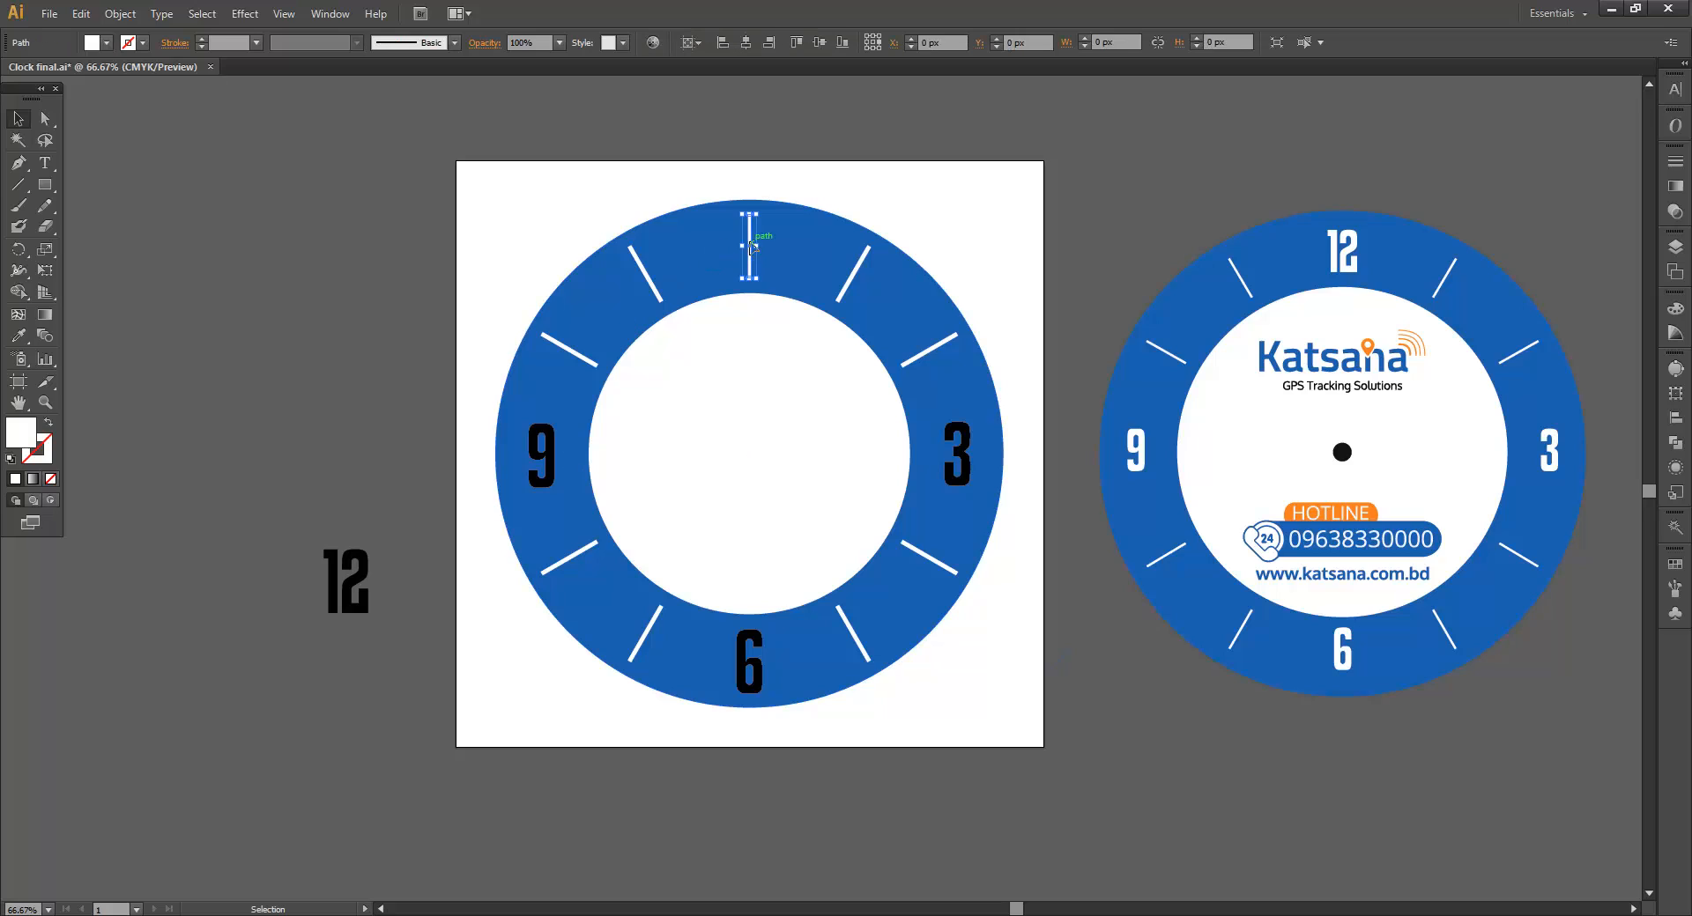
click(353, 590)
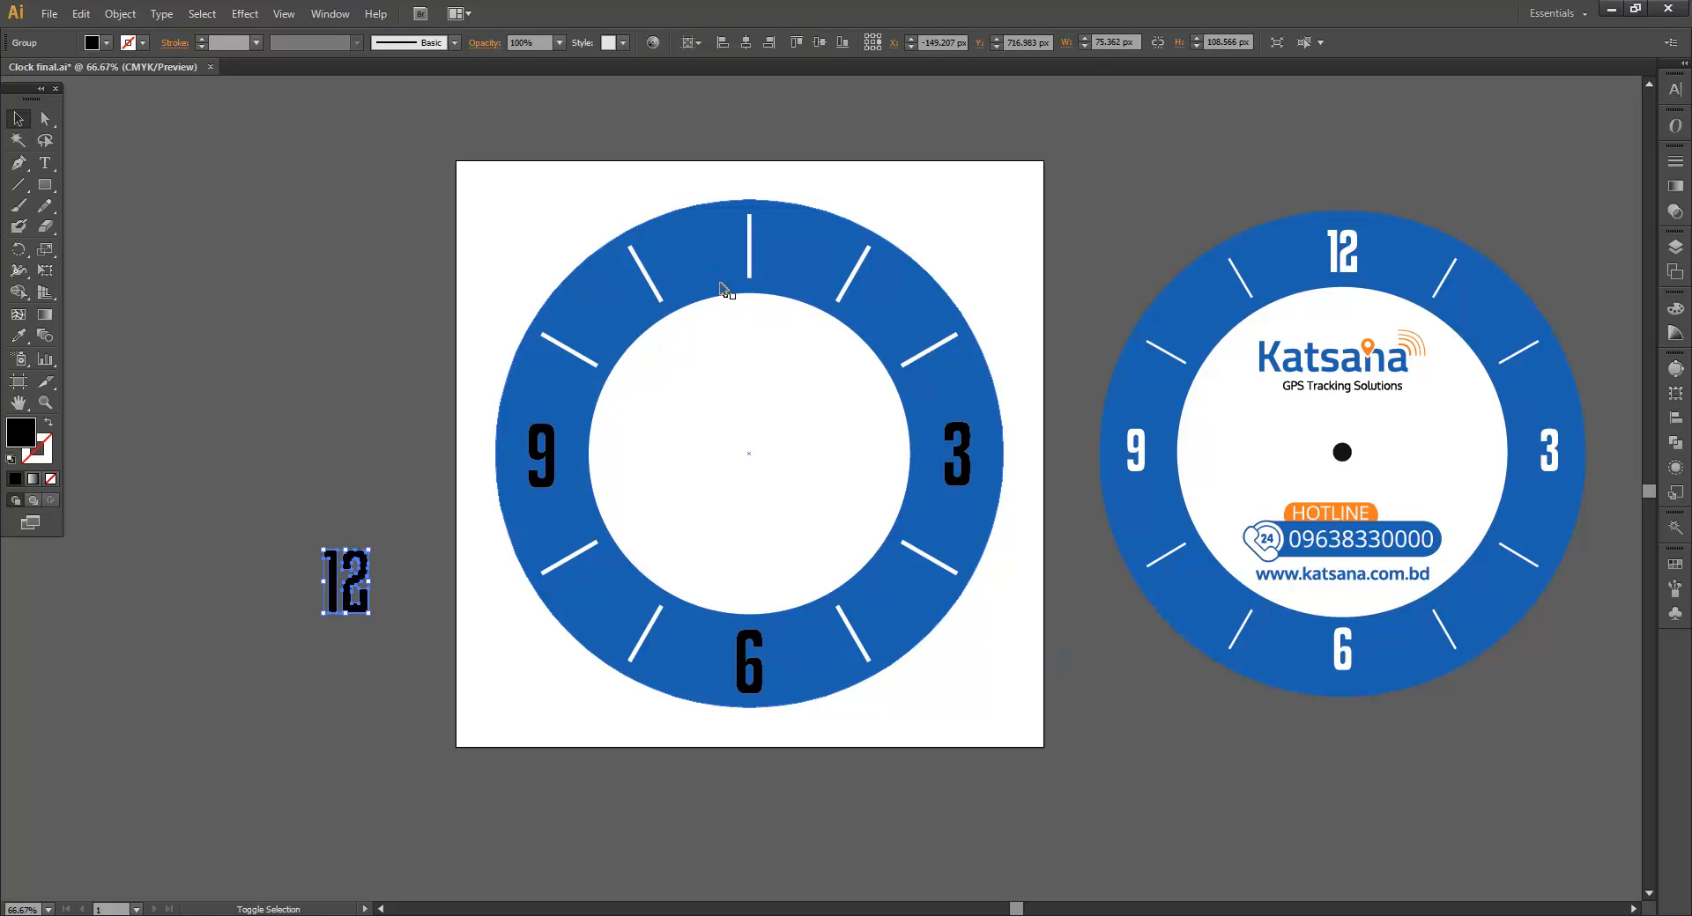
shift+click(749, 242)
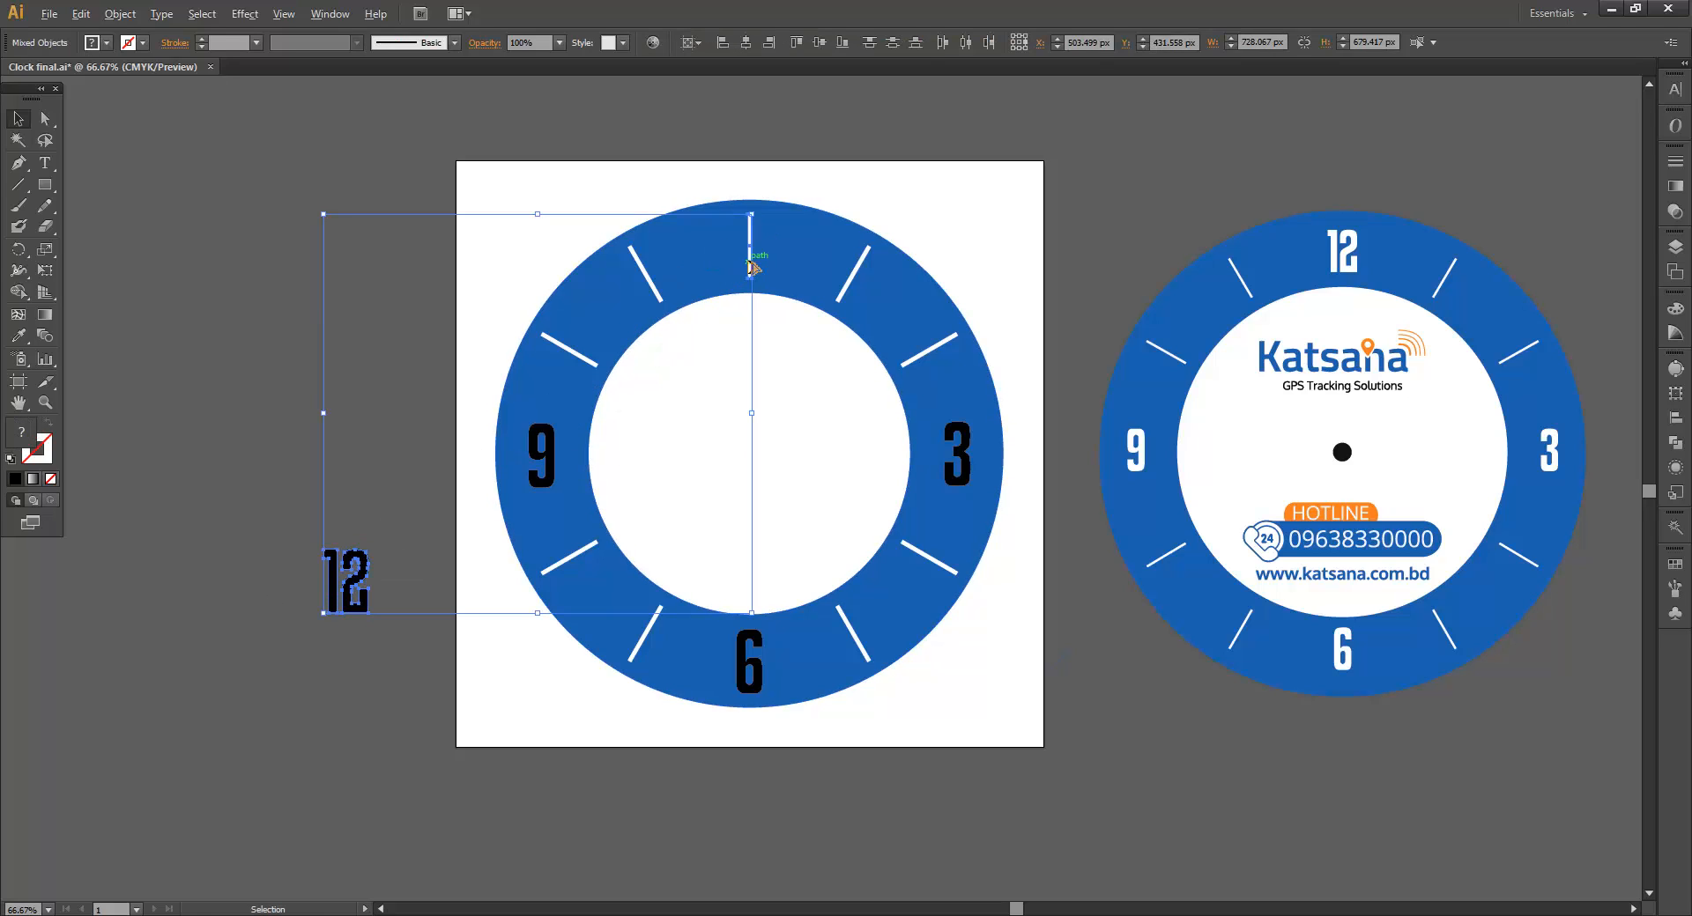
click(745, 44)
click(817, 44)
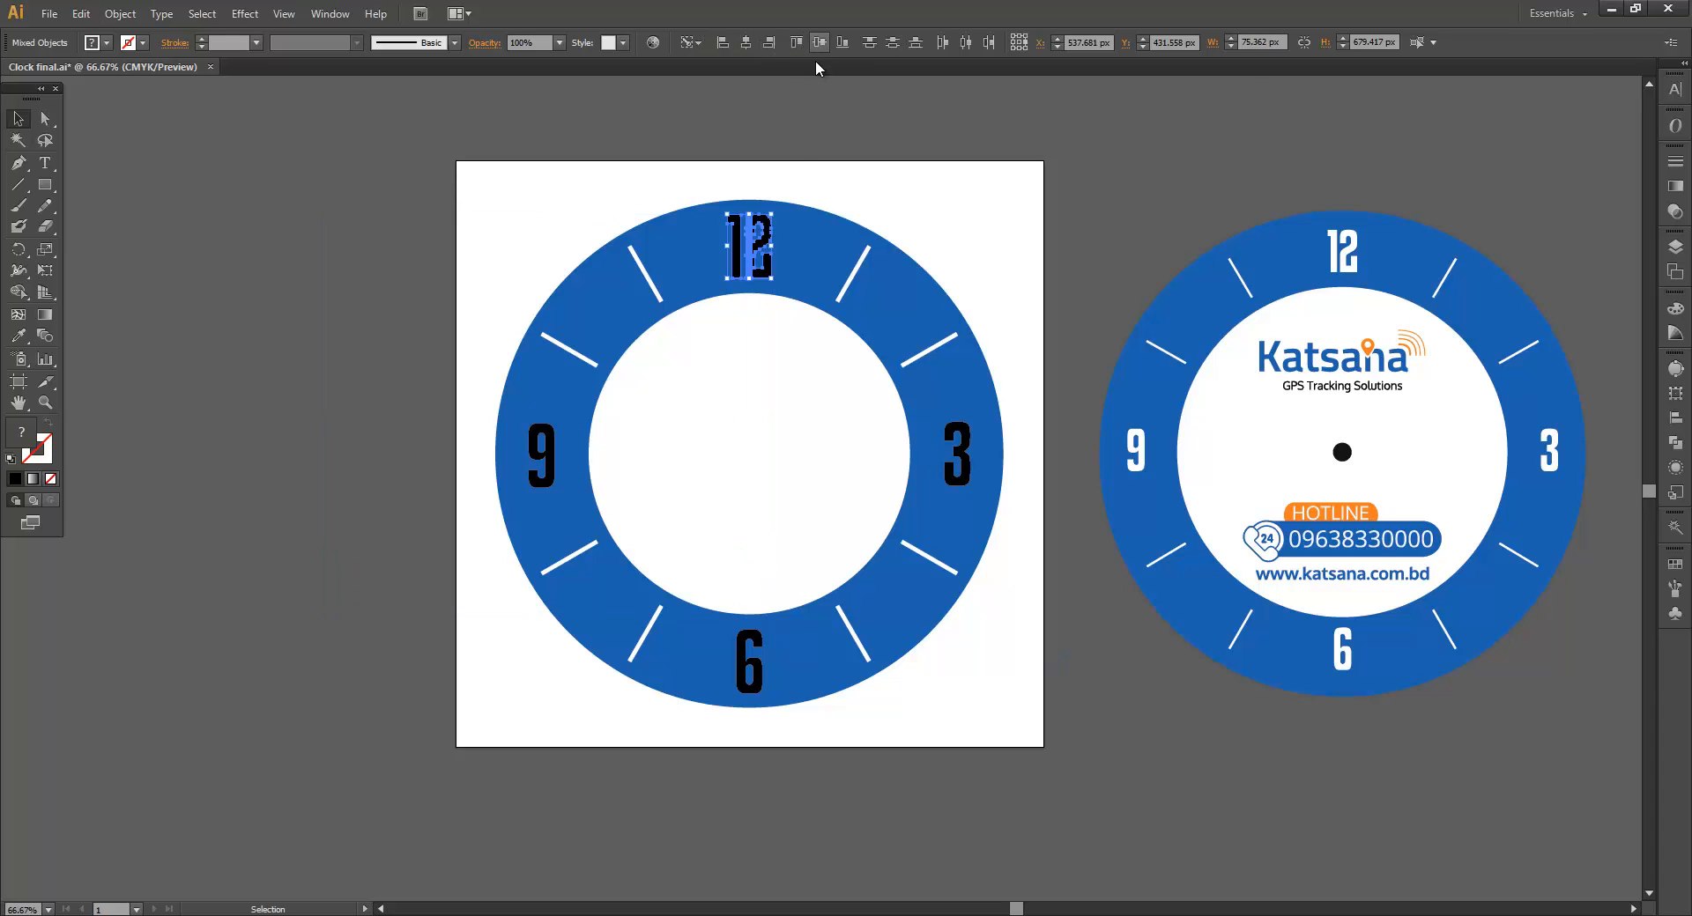
click(819, 151)
click(750, 245)
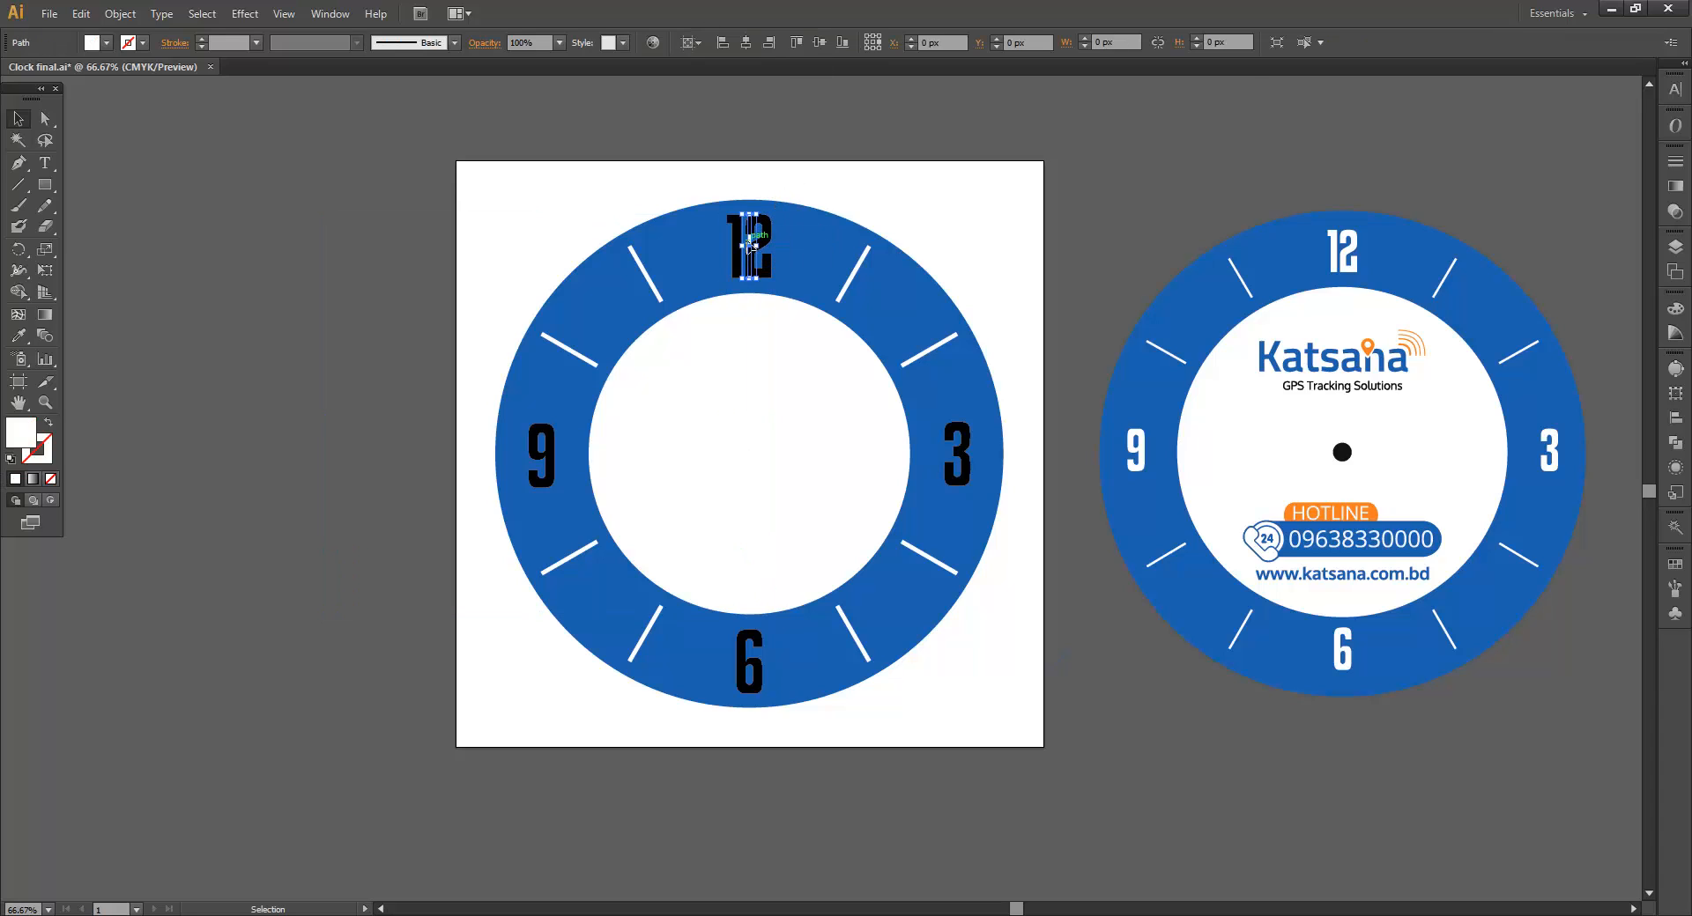
click(955, 167)
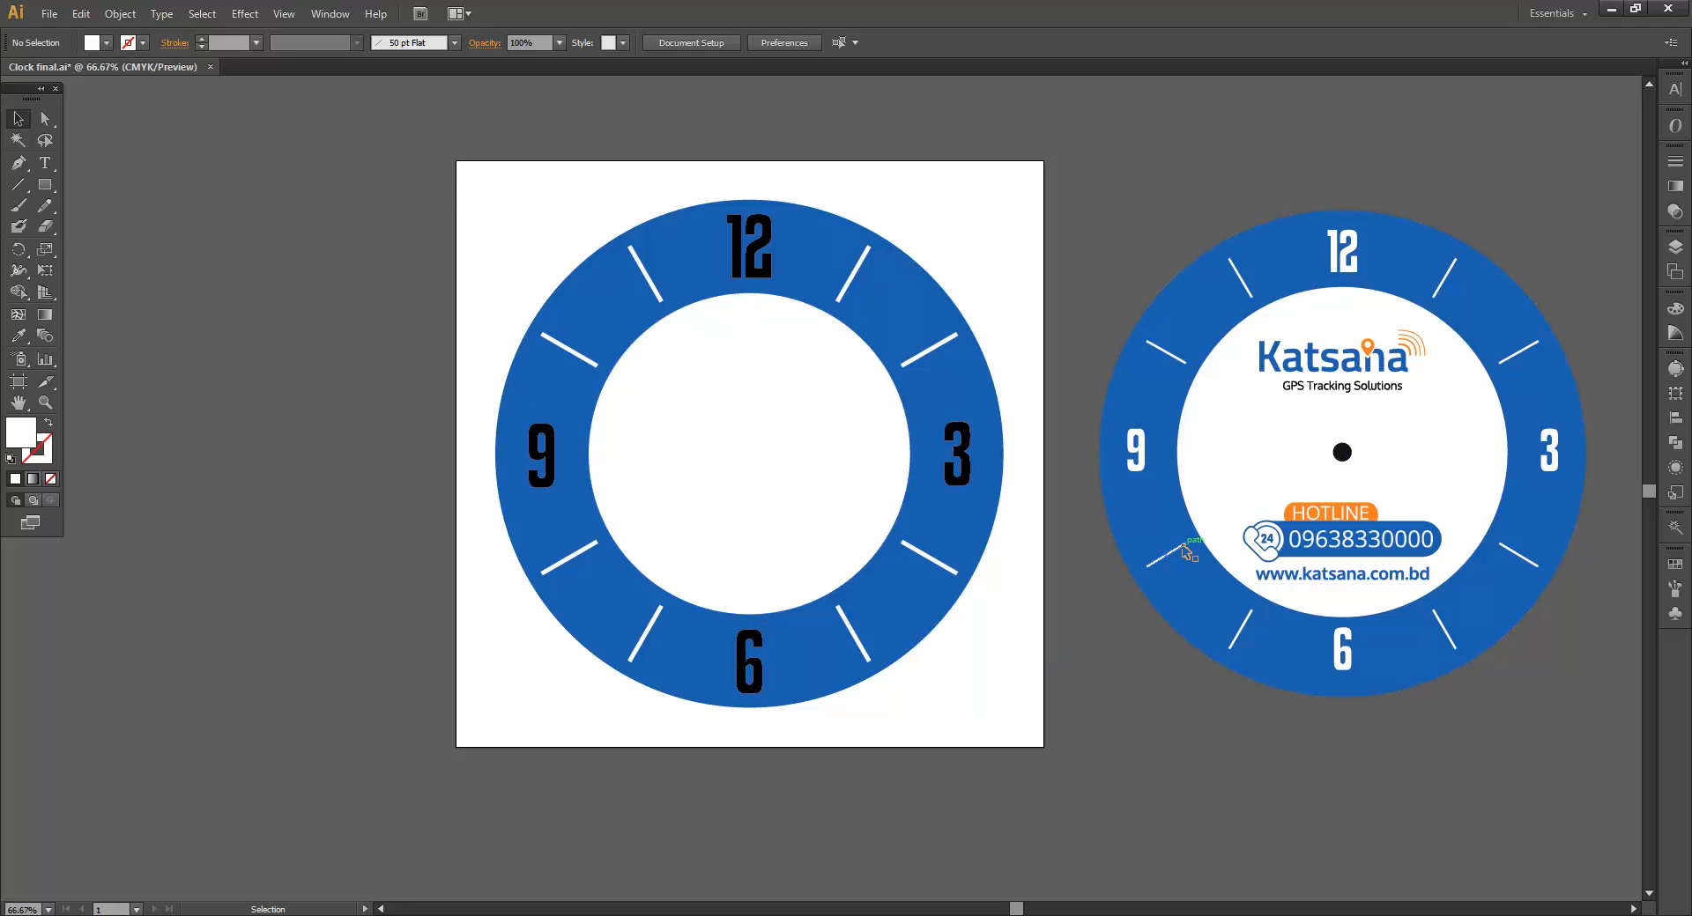
- Recolor the numerals 12, 3, 9 and 6 white by sampling the clock's white inner circle
click(756, 243)
shift+click(958, 451)
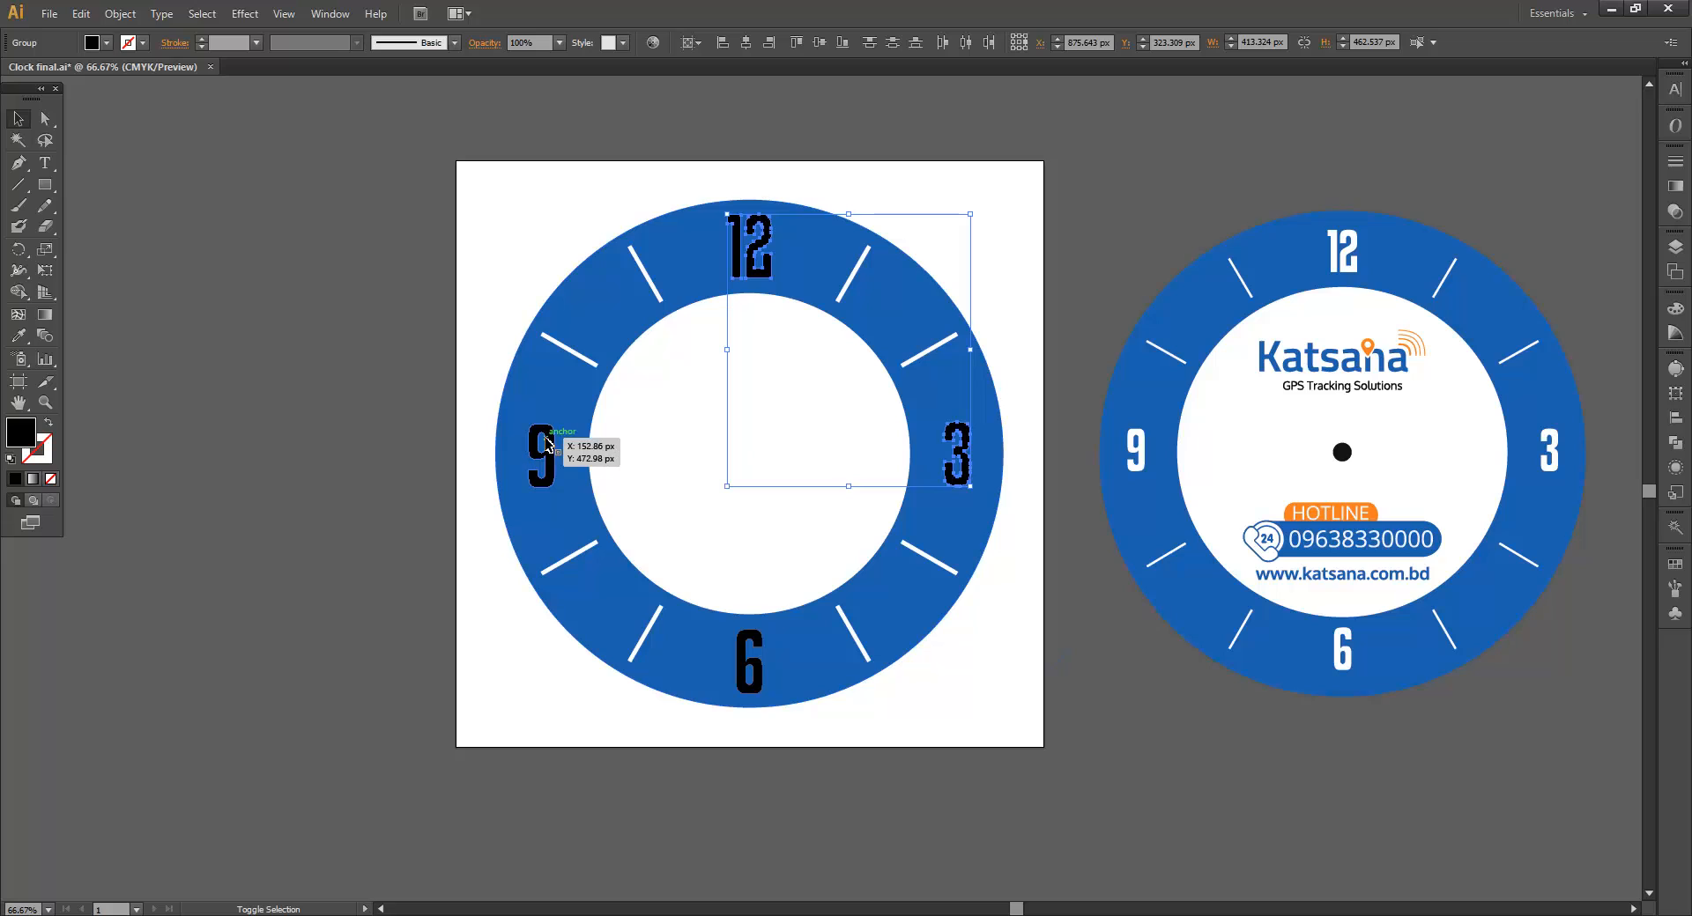
shift+click(539, 454)
shift+click(739, 653)
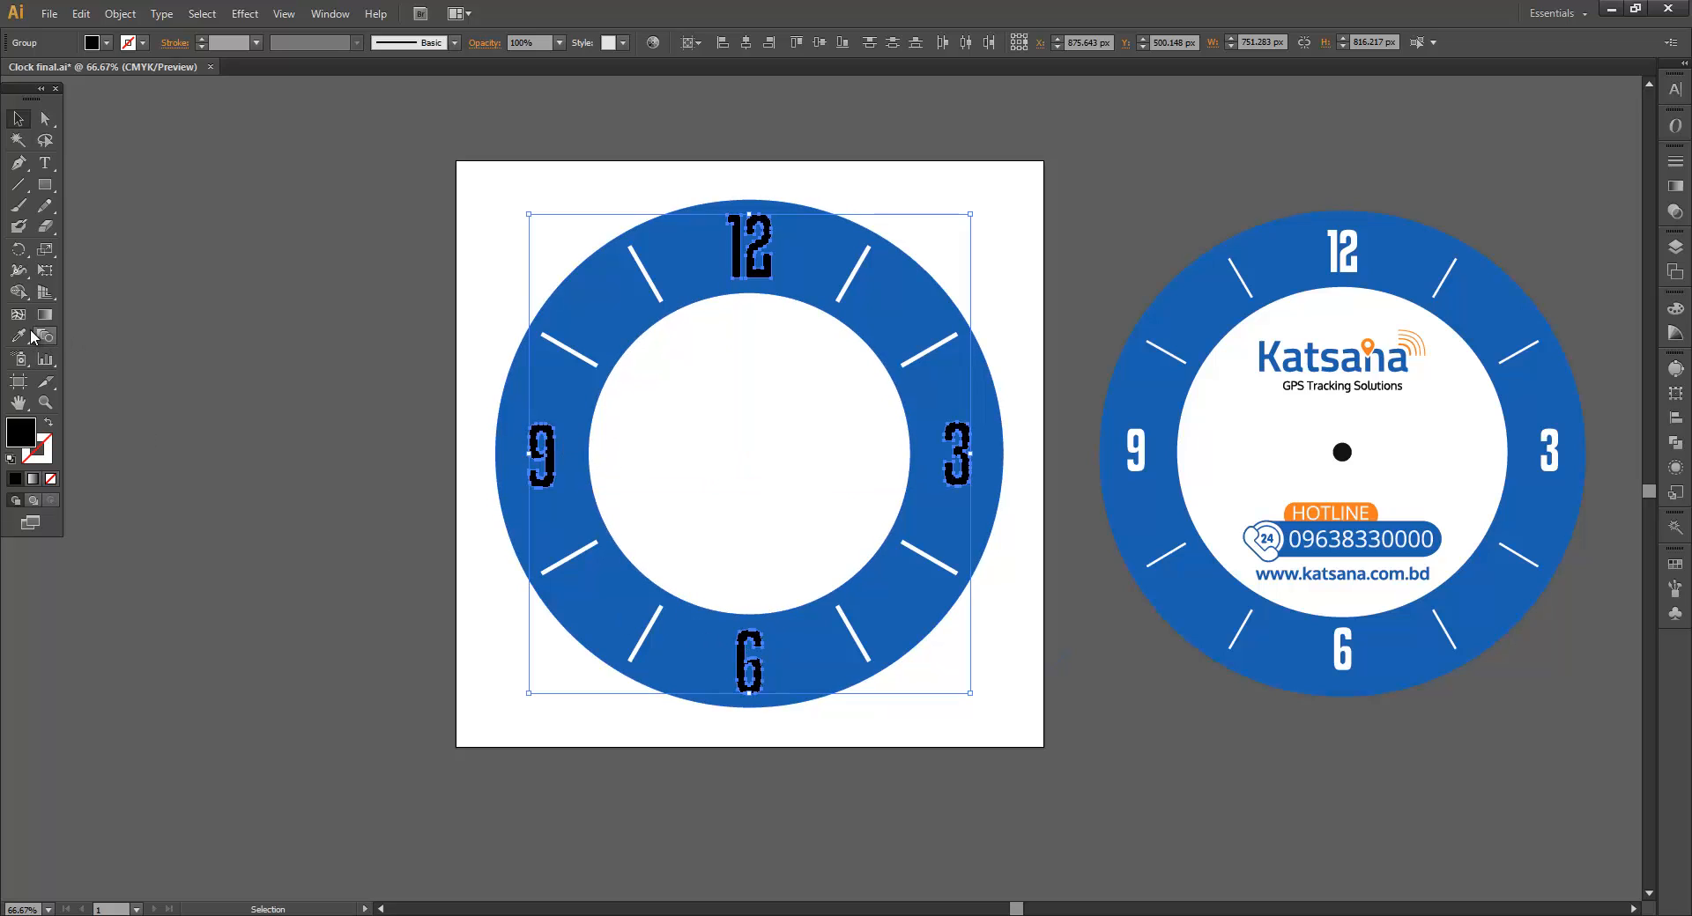
click(18, 335)
click(816, 499)
click(18, 117)
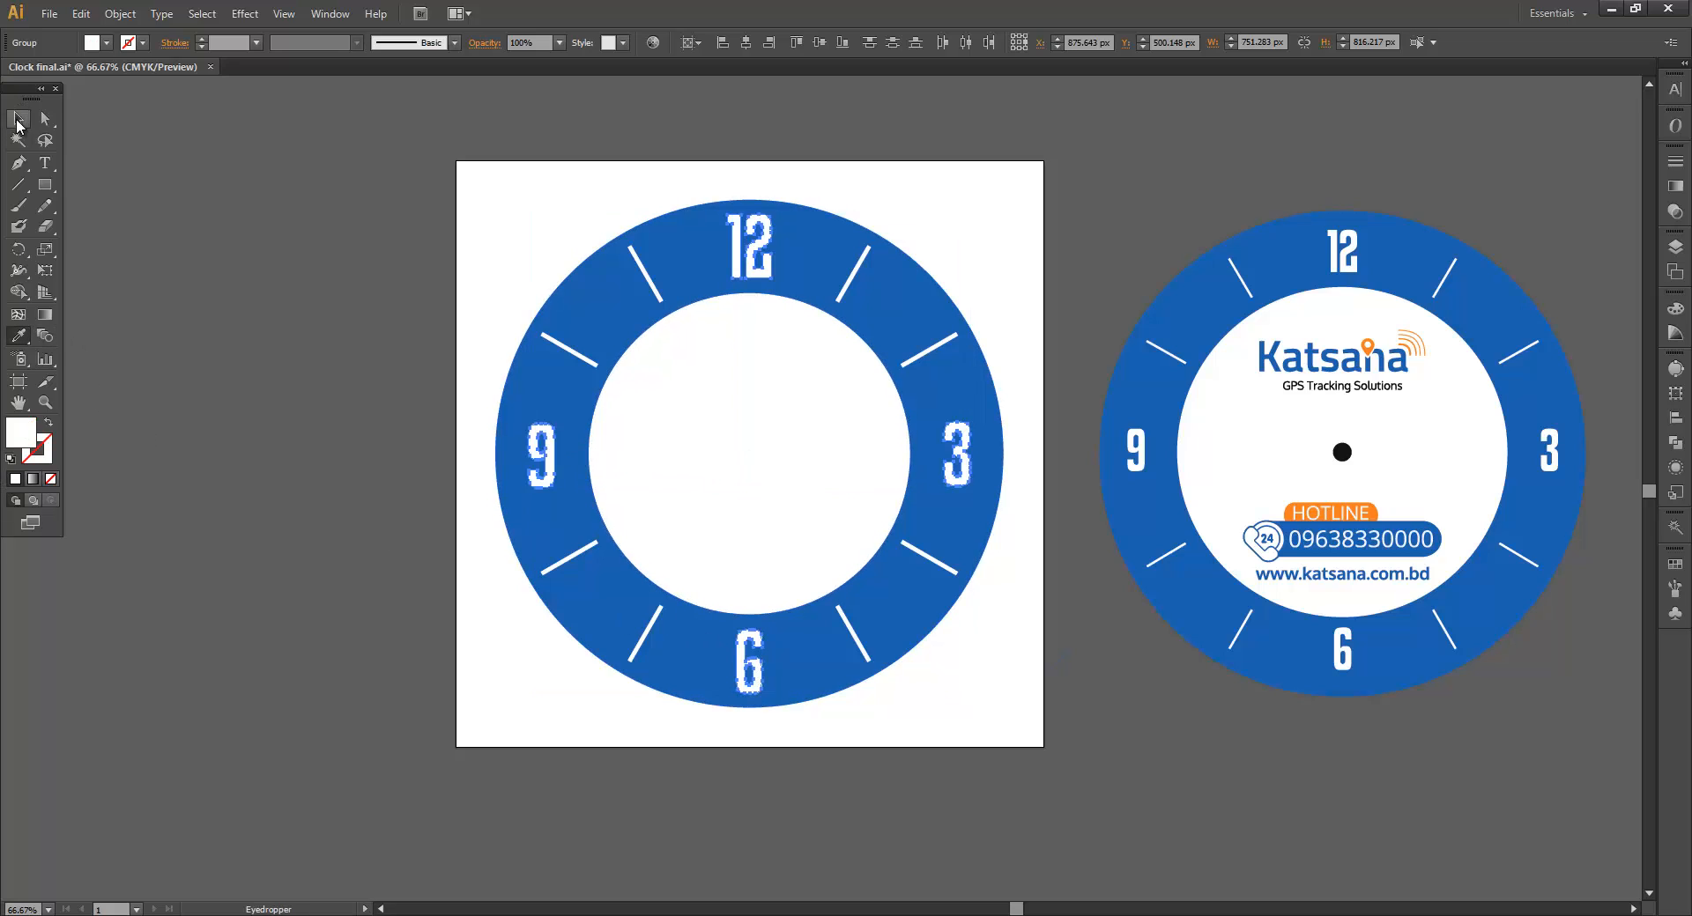
click(354, 254)
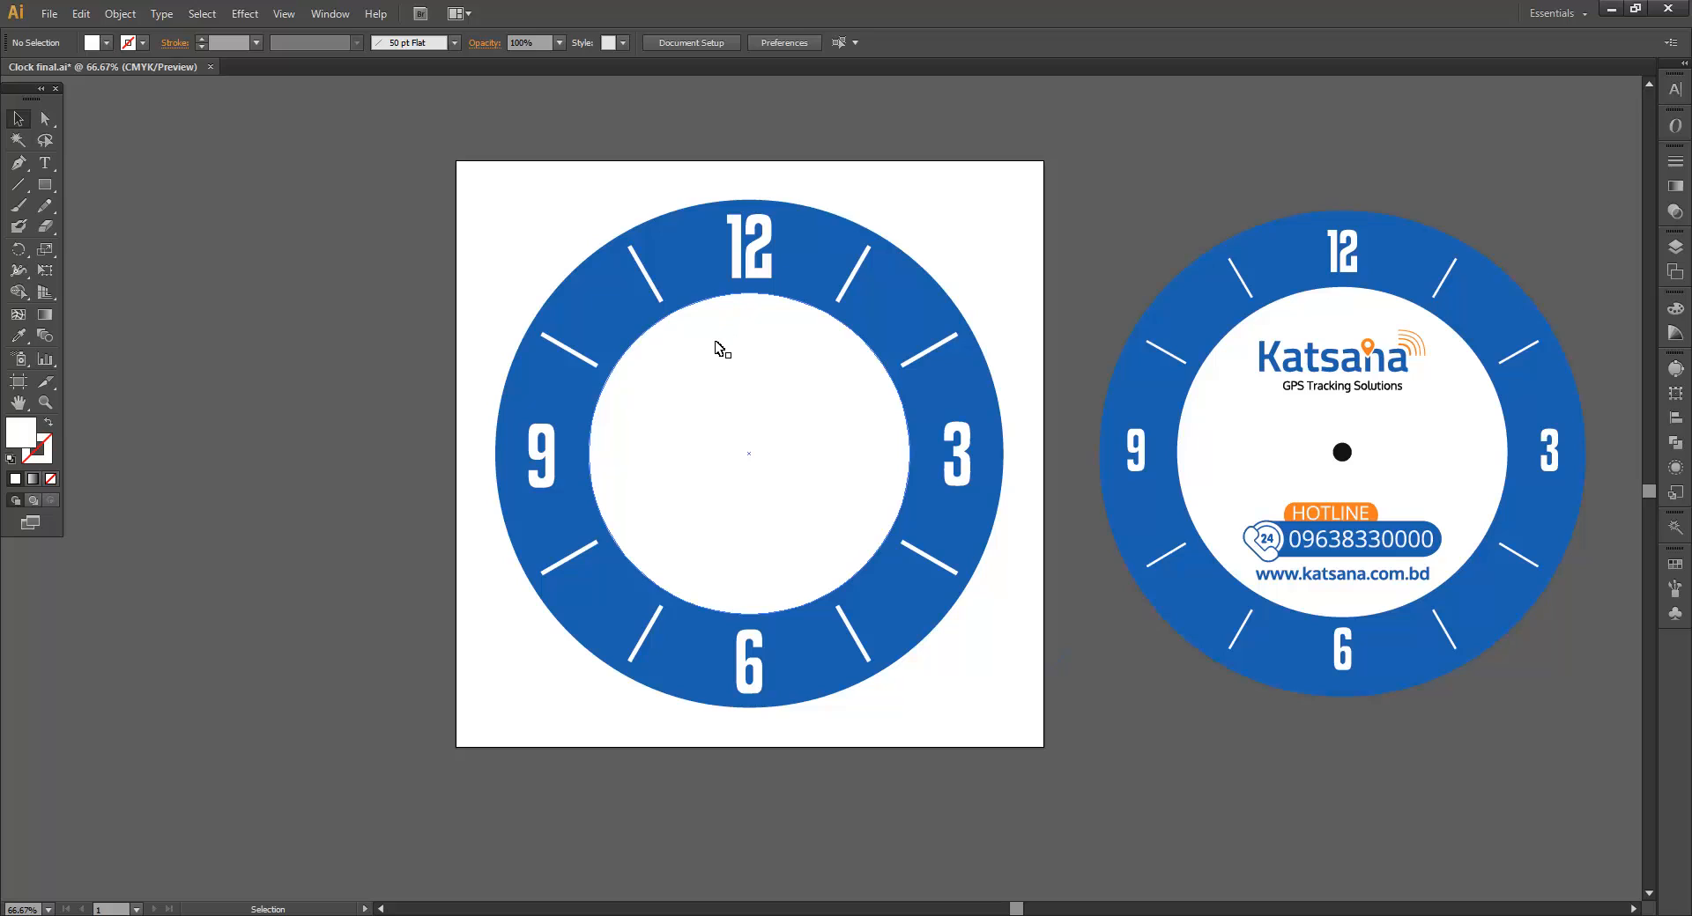
click(853, 274)
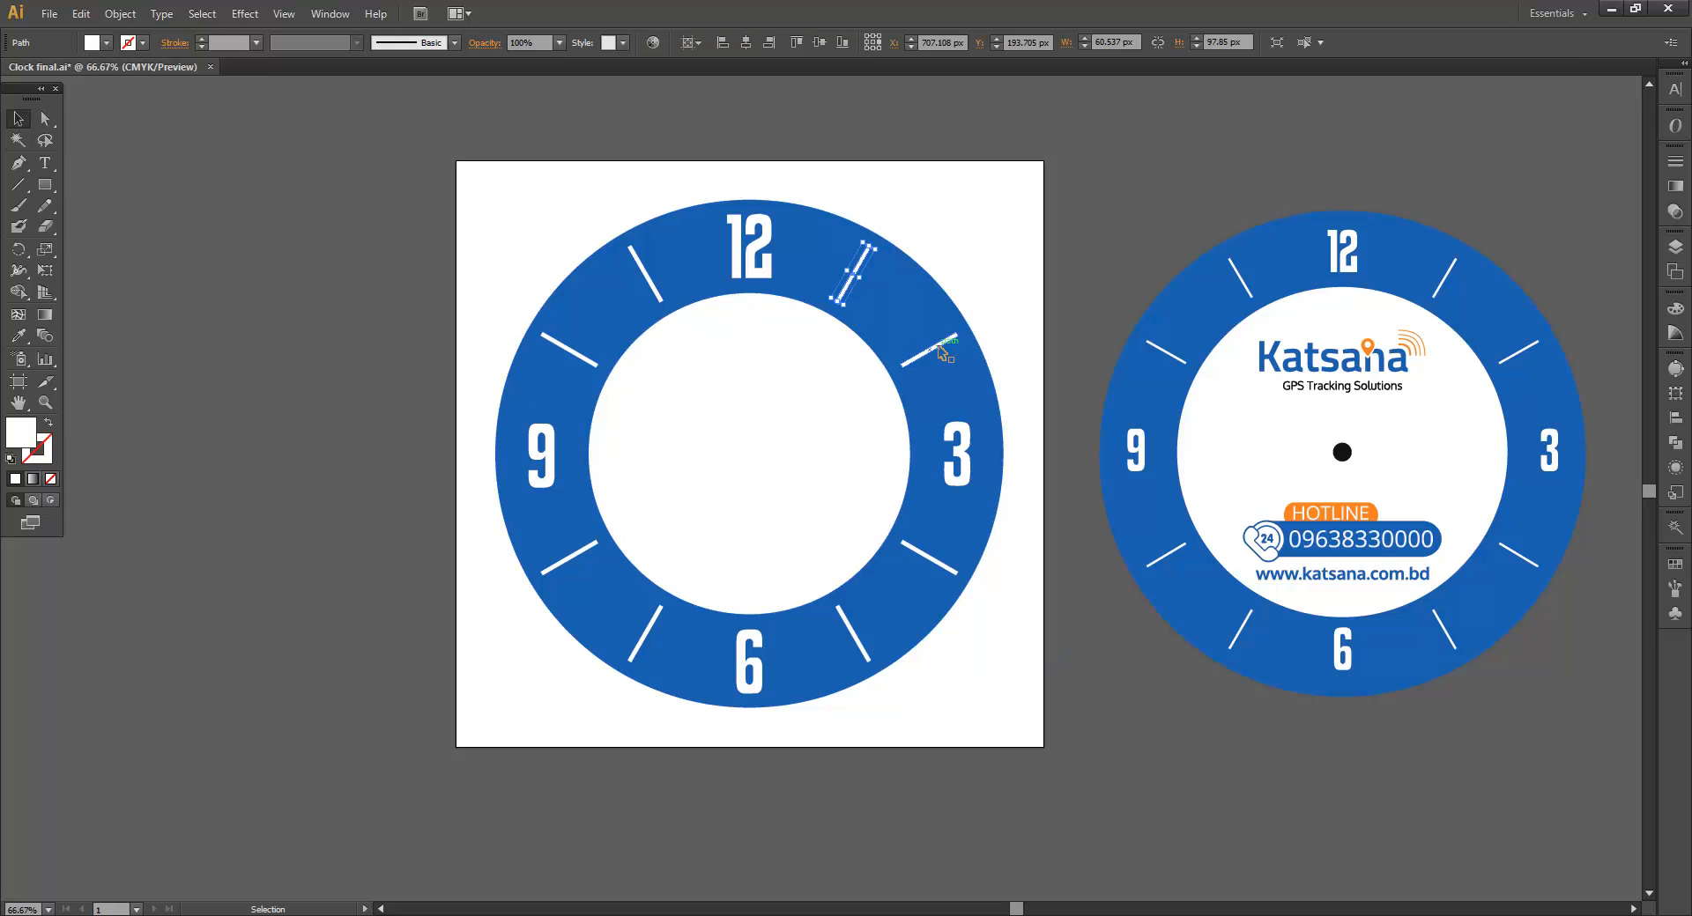
click(959, 454)
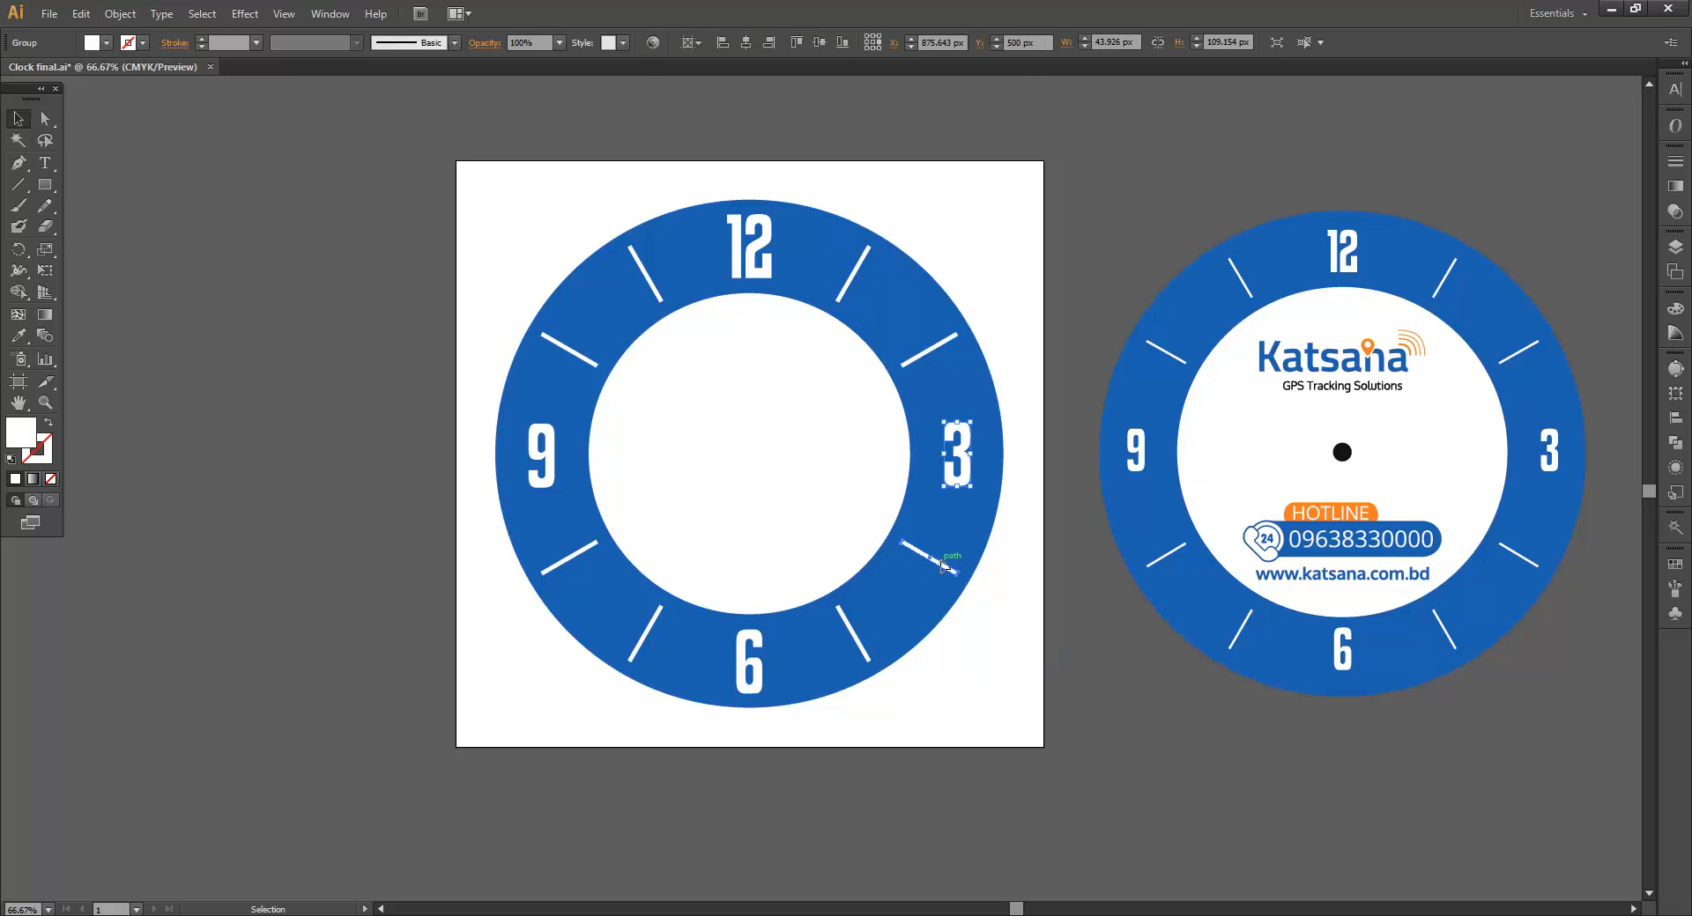
click(939, 567)
click(850, 631)
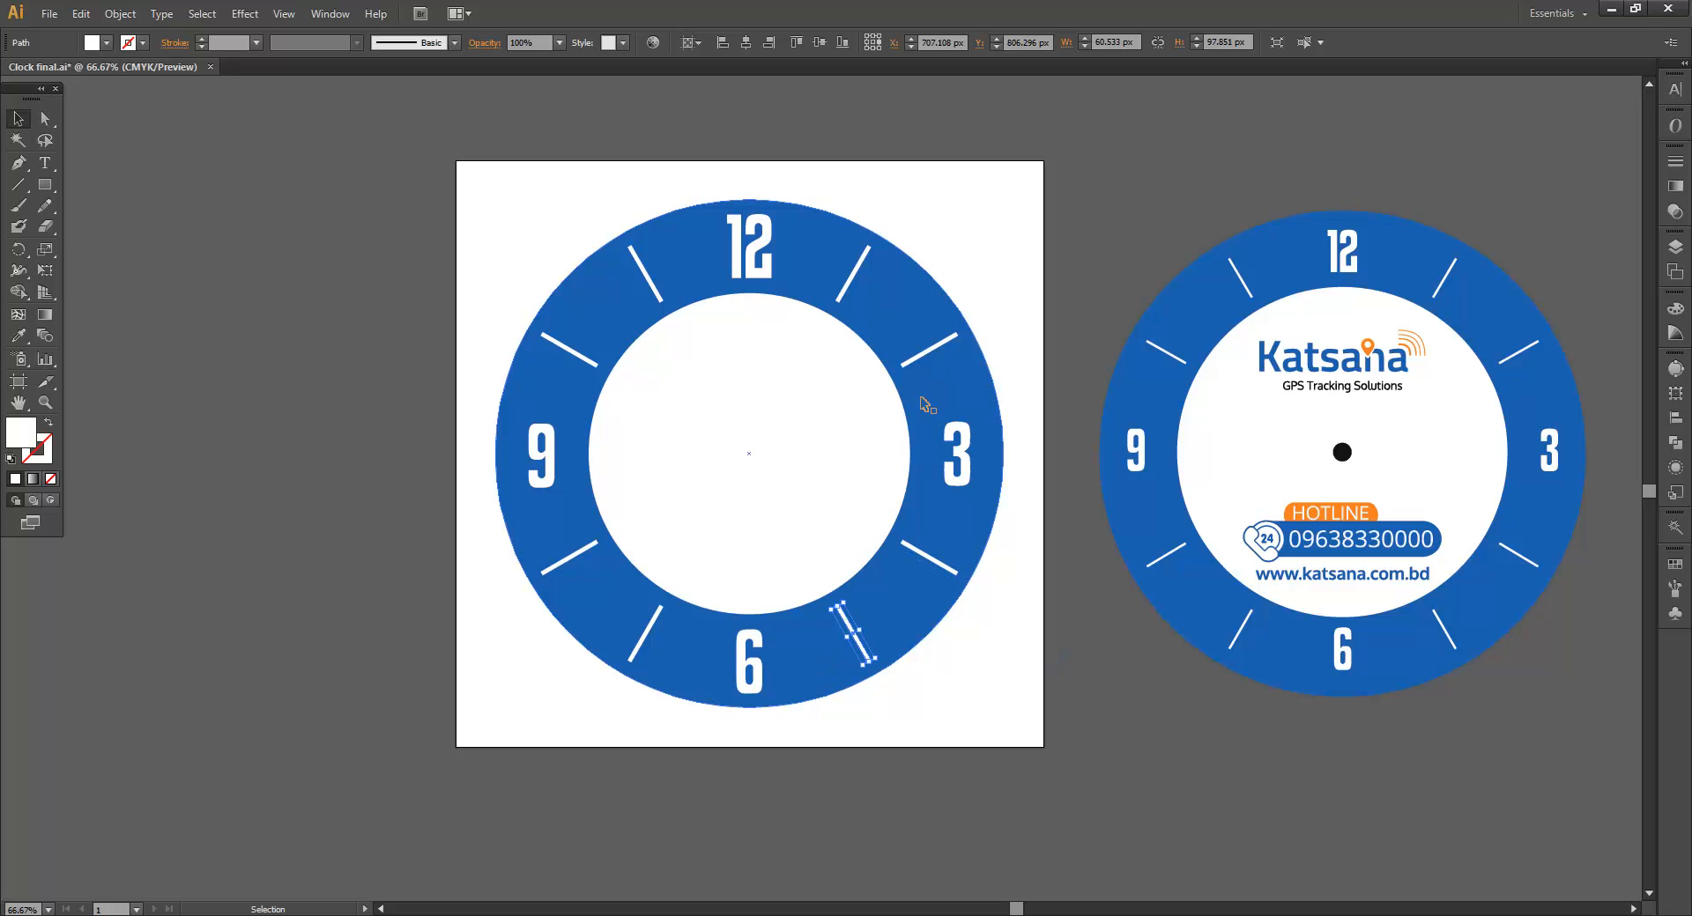
click(678, 414)
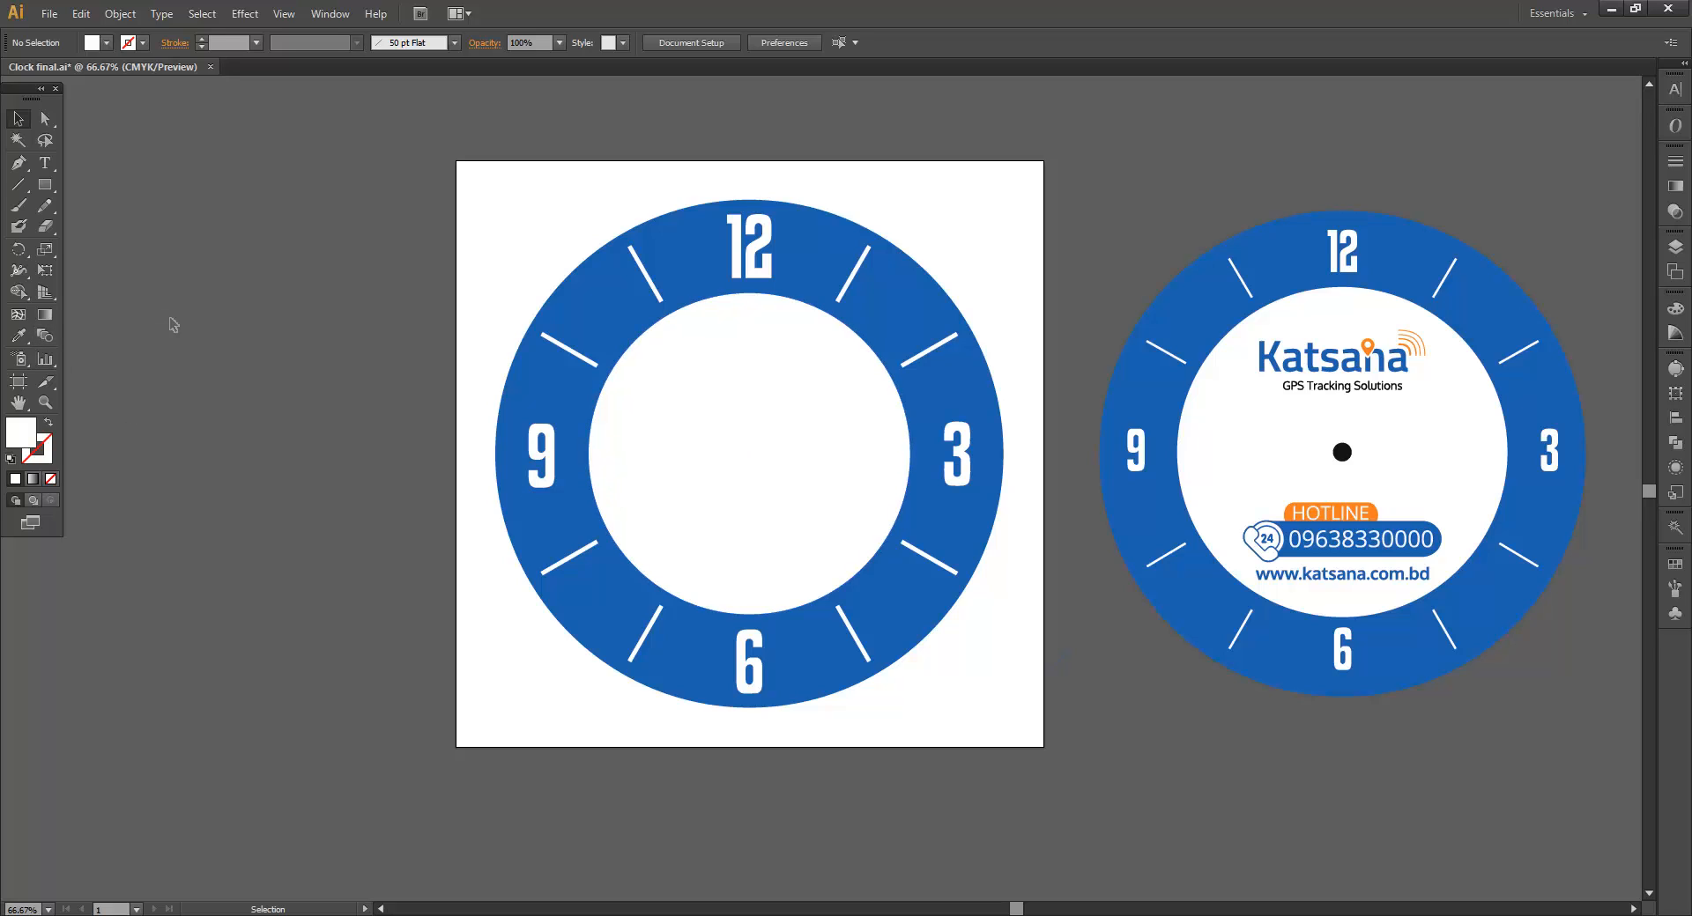
- Draw an upright rectangle about 22 px wide and 223 px tall in the white inner circle as a clock hand, filled with the ring's blue
click(749, 454)
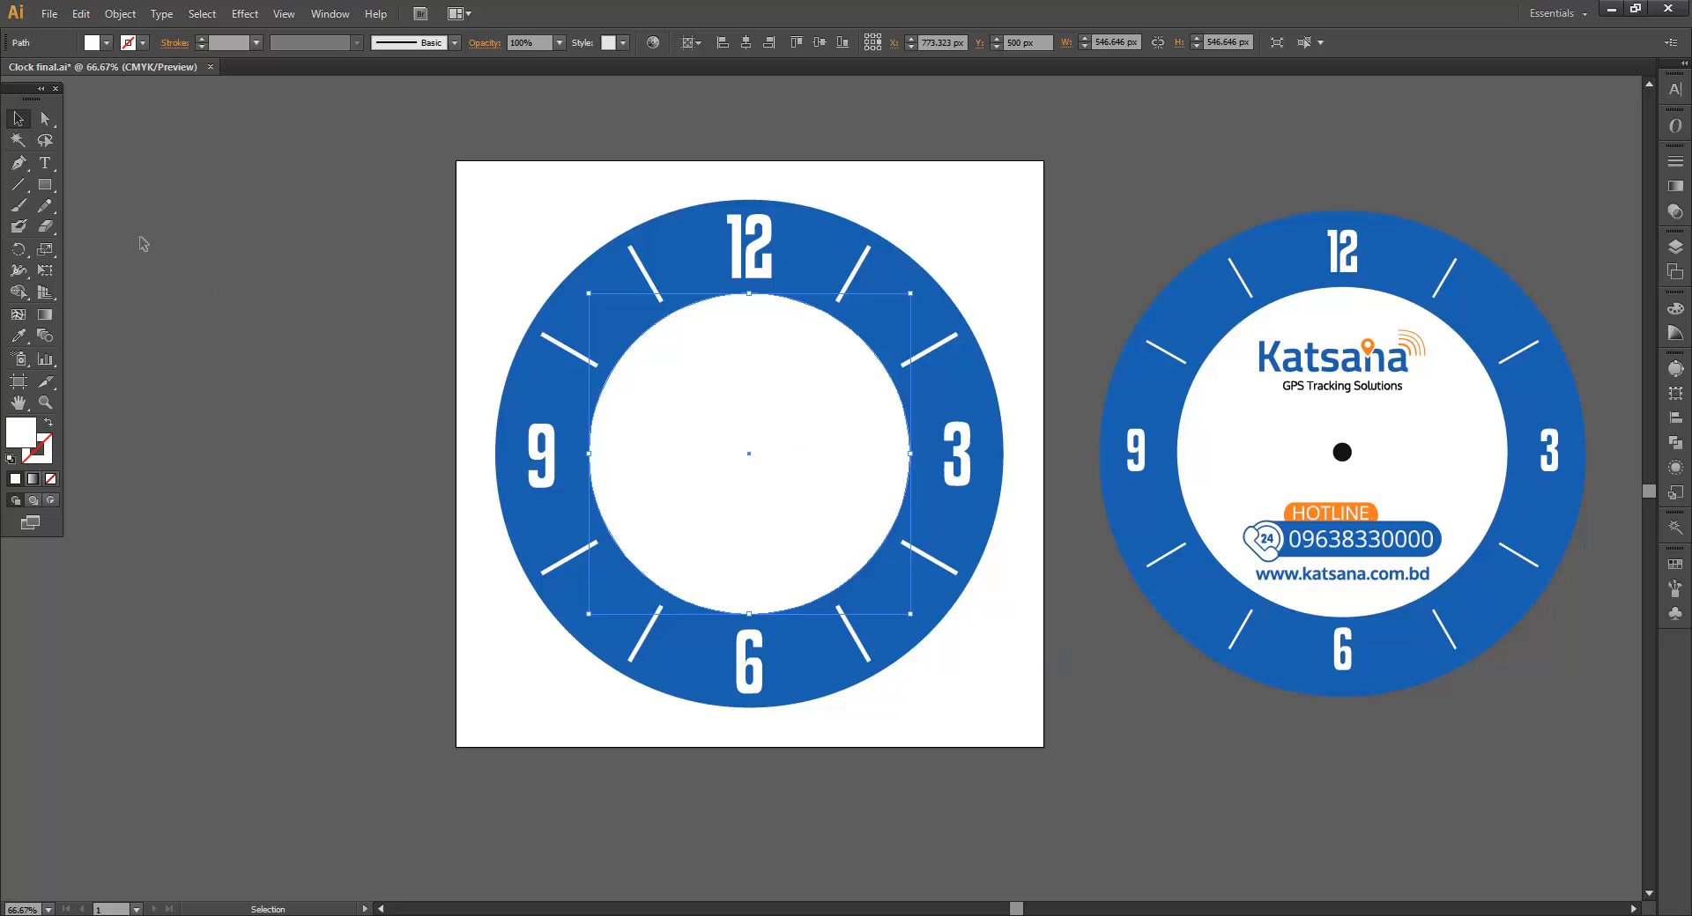
click(45, 185)
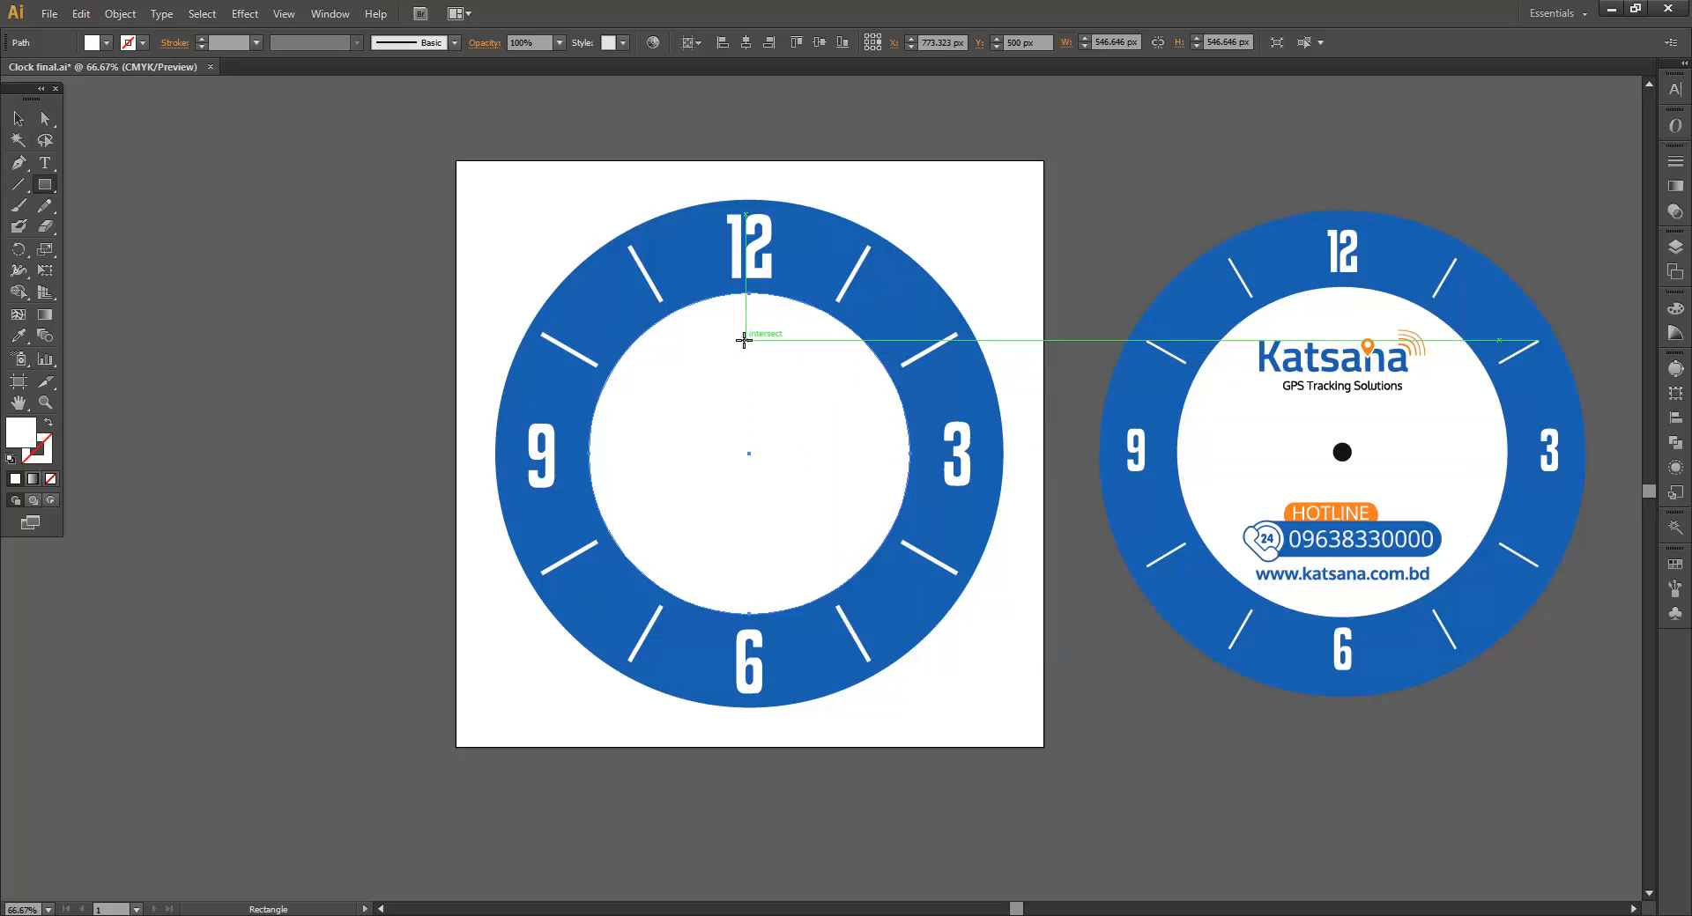
mouse_move(745, 340)
mouse_down()
mouse_move(767, 427)
mouse_move(751, 472)
mouse_up()
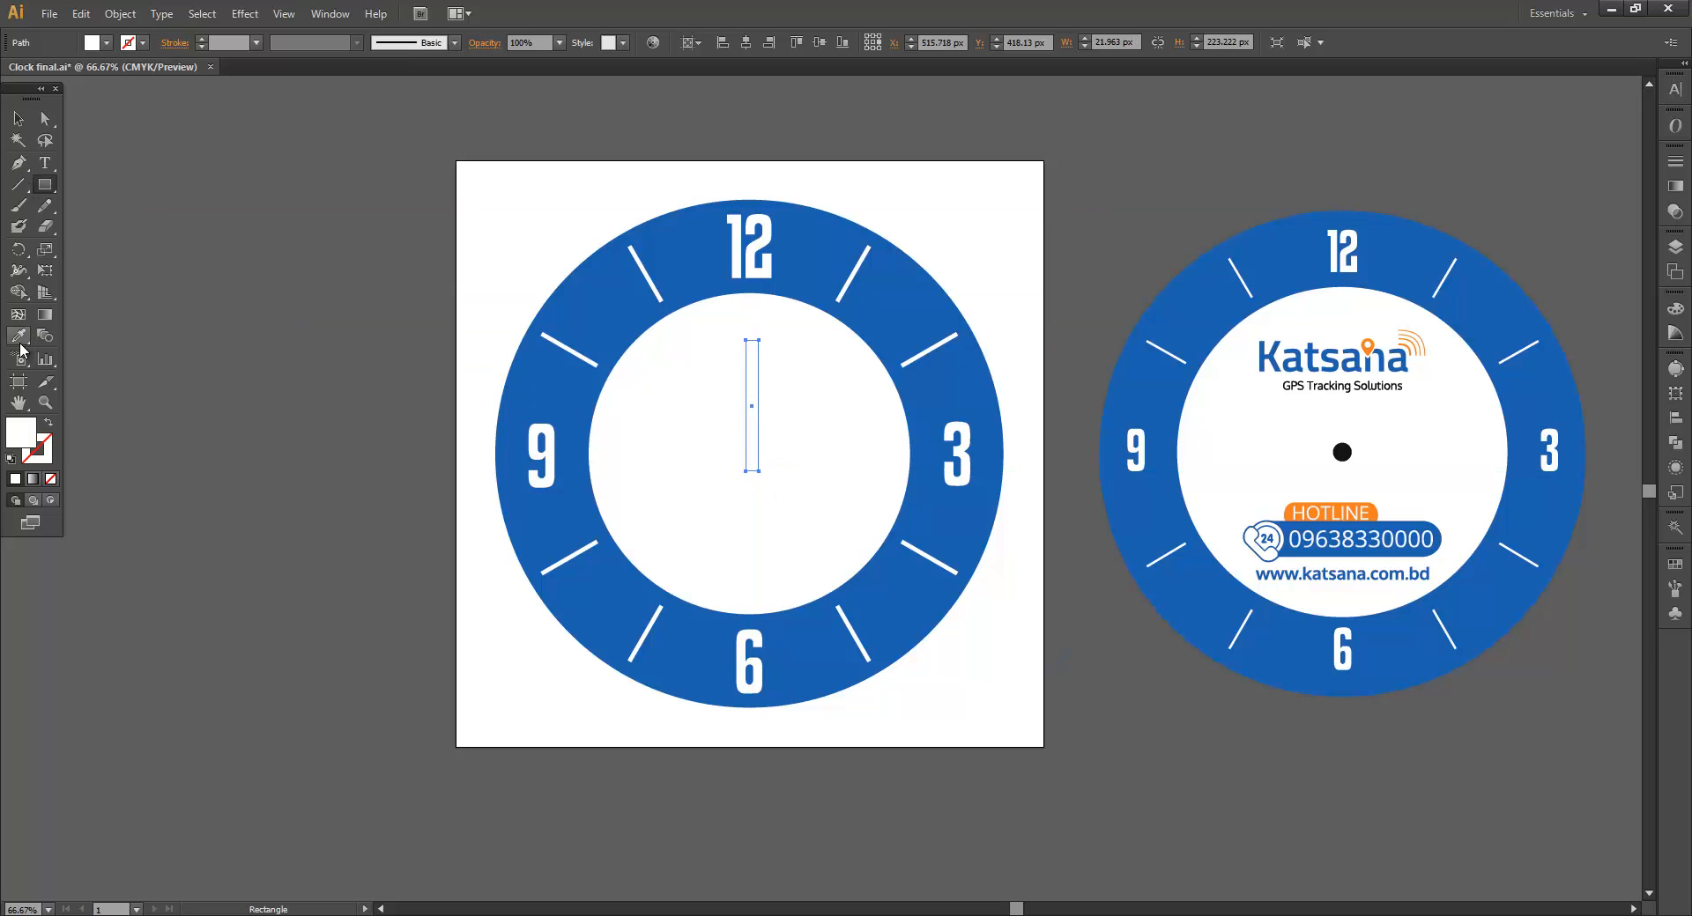
click(18, 334)
click(686, 267)
click(18, 117)
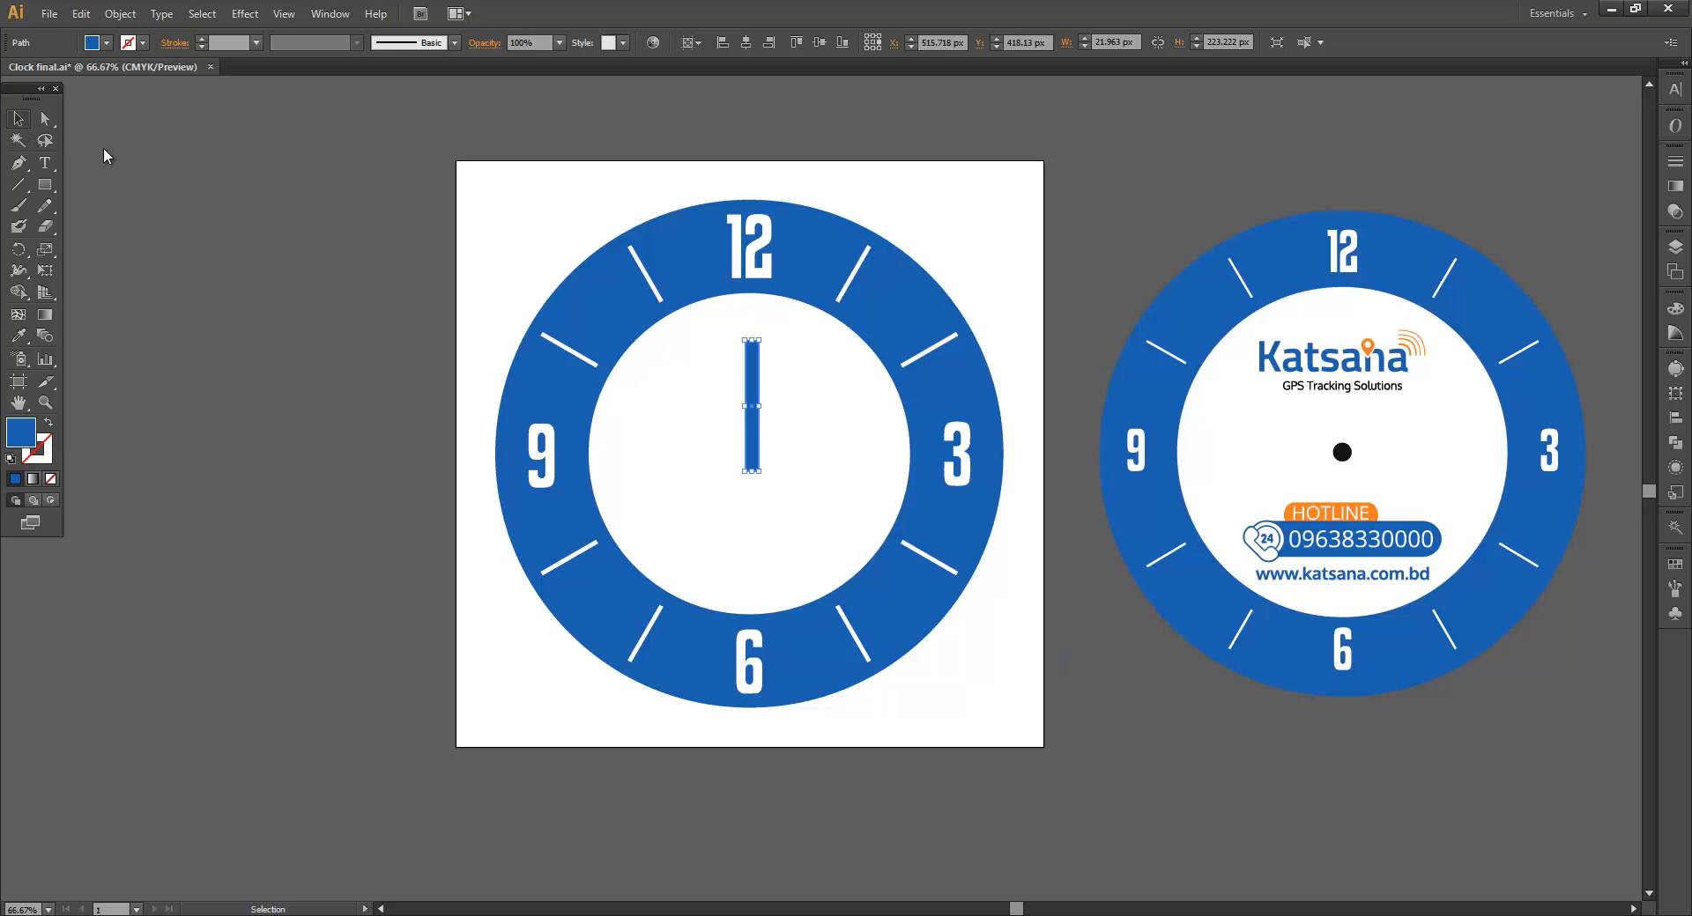
- Narrow the upright clock hand to about 12 px and extend its upper end to about 240 px in height
drag(760, 406, 754, 405)
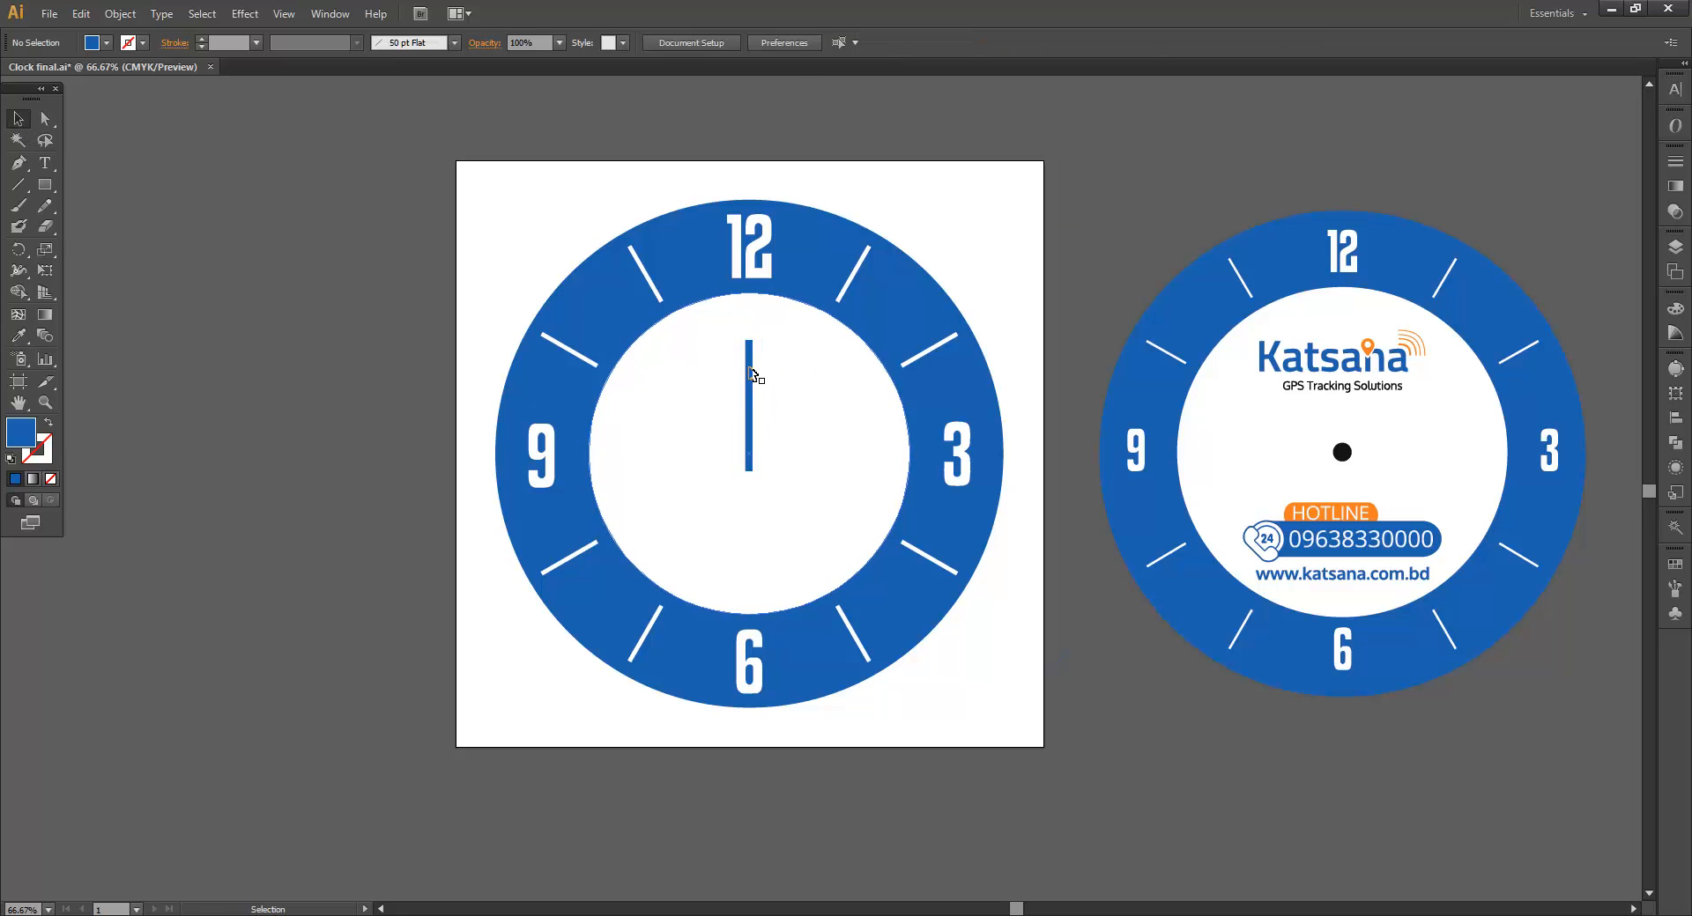
drag(748, 339, 751, 331)
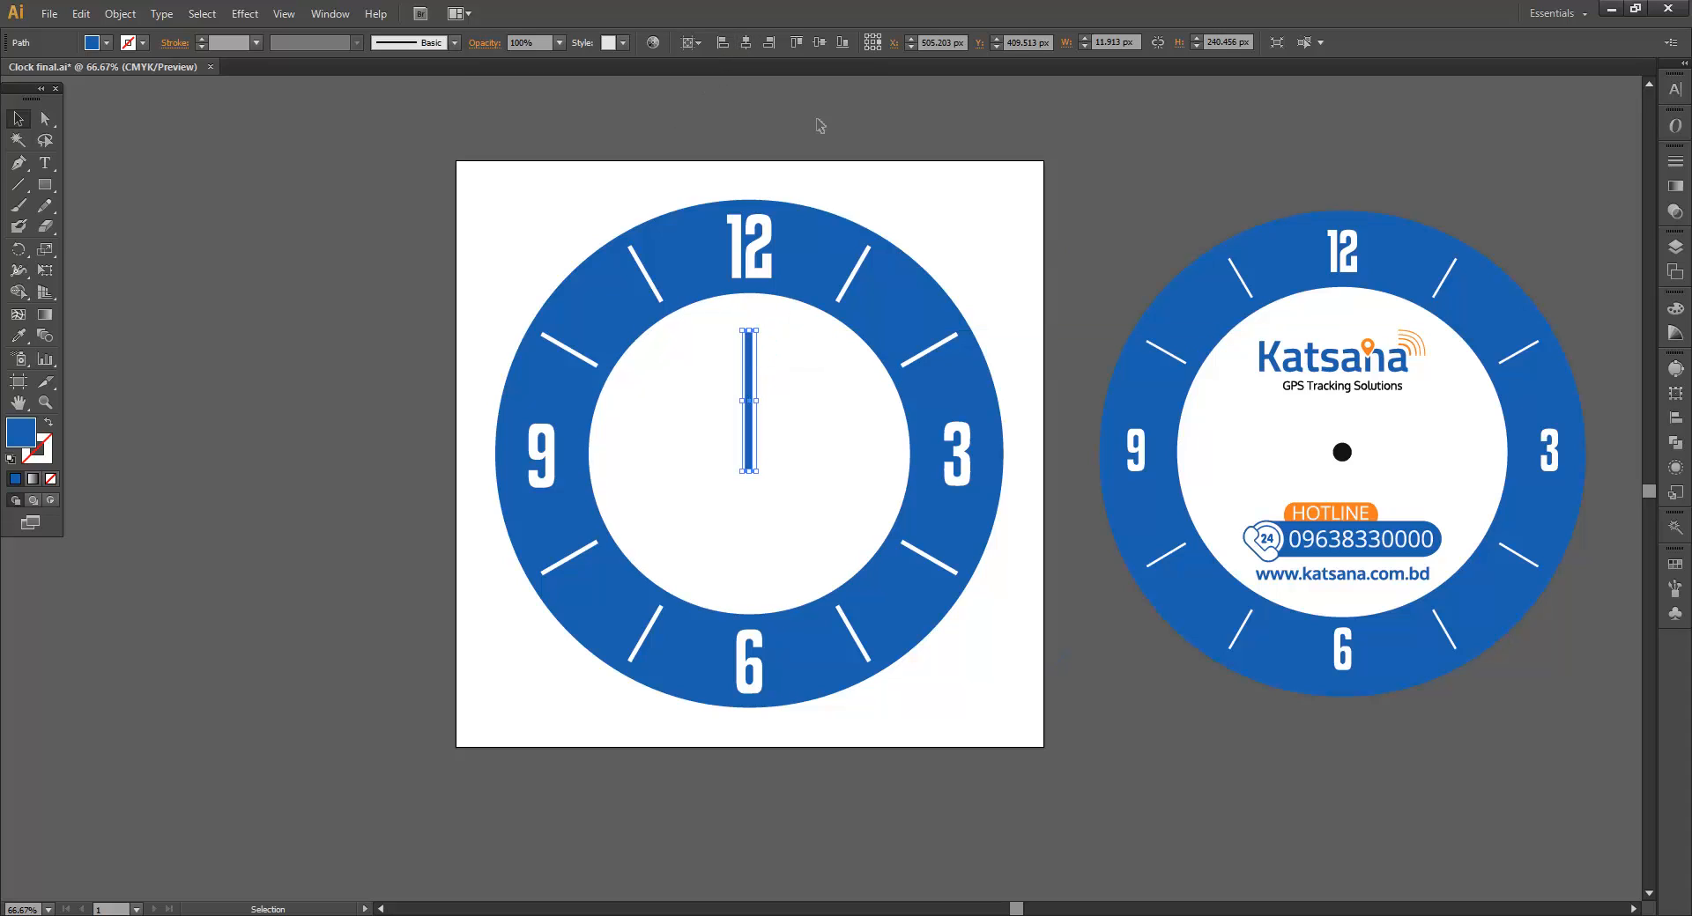
shift+click(836, 436)
click(996, 291)
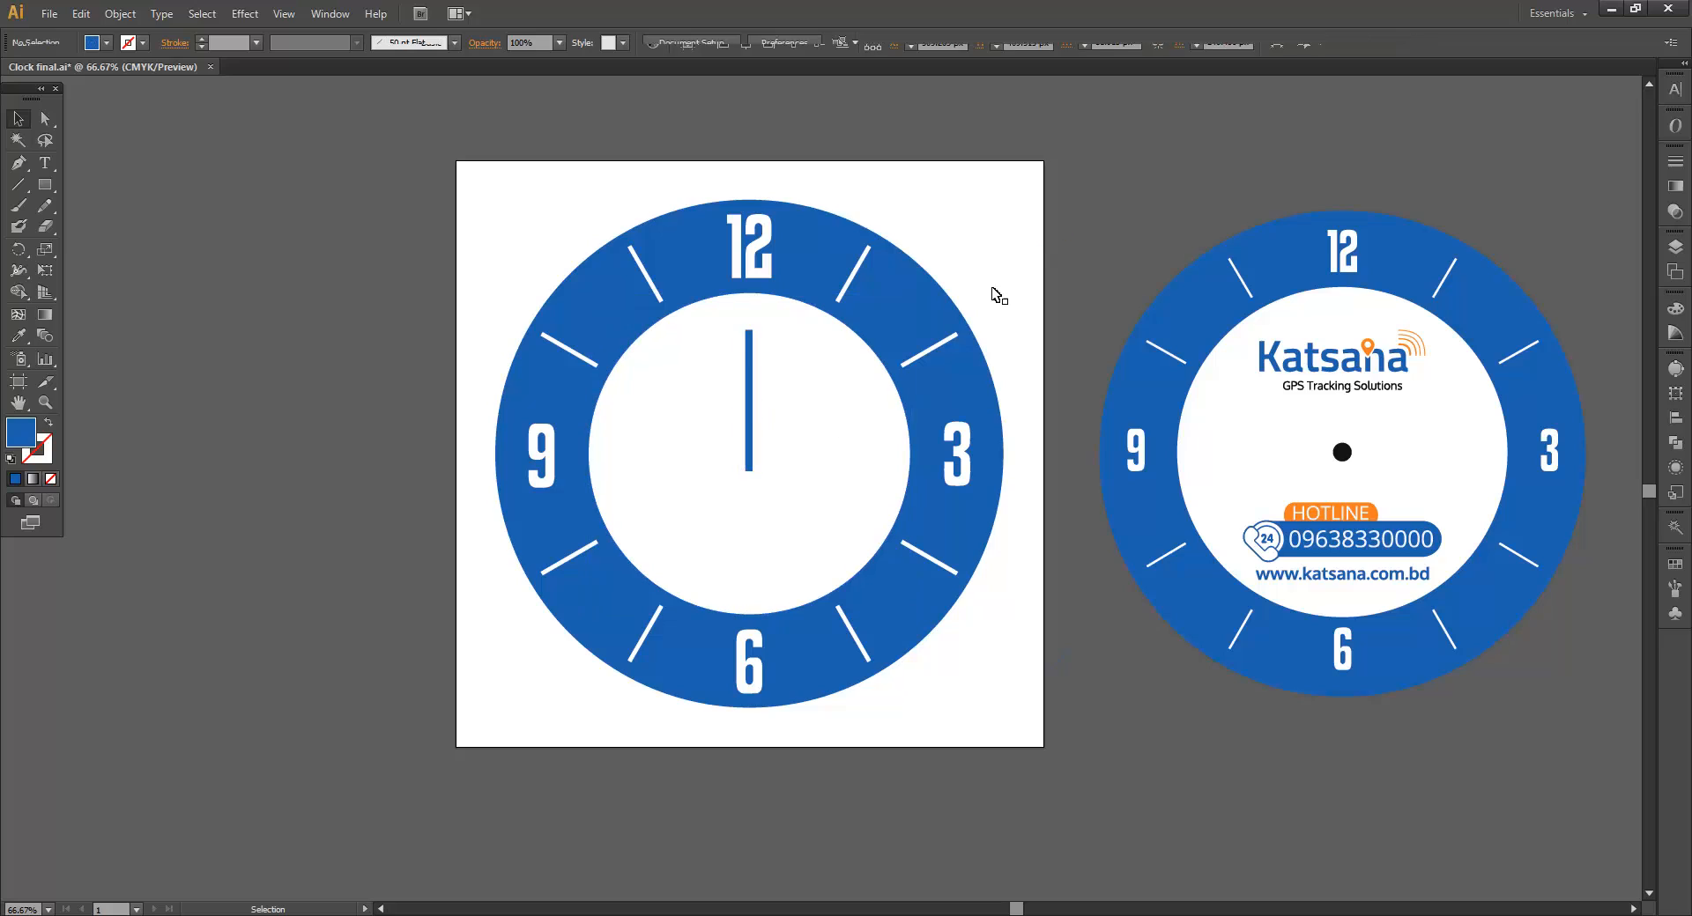
- Move the upright hand up slightly and center it horizontally on the white inner circle
click(753, 387)
drag(755, 356, 773, 339)
key(ctrl+shift+a)
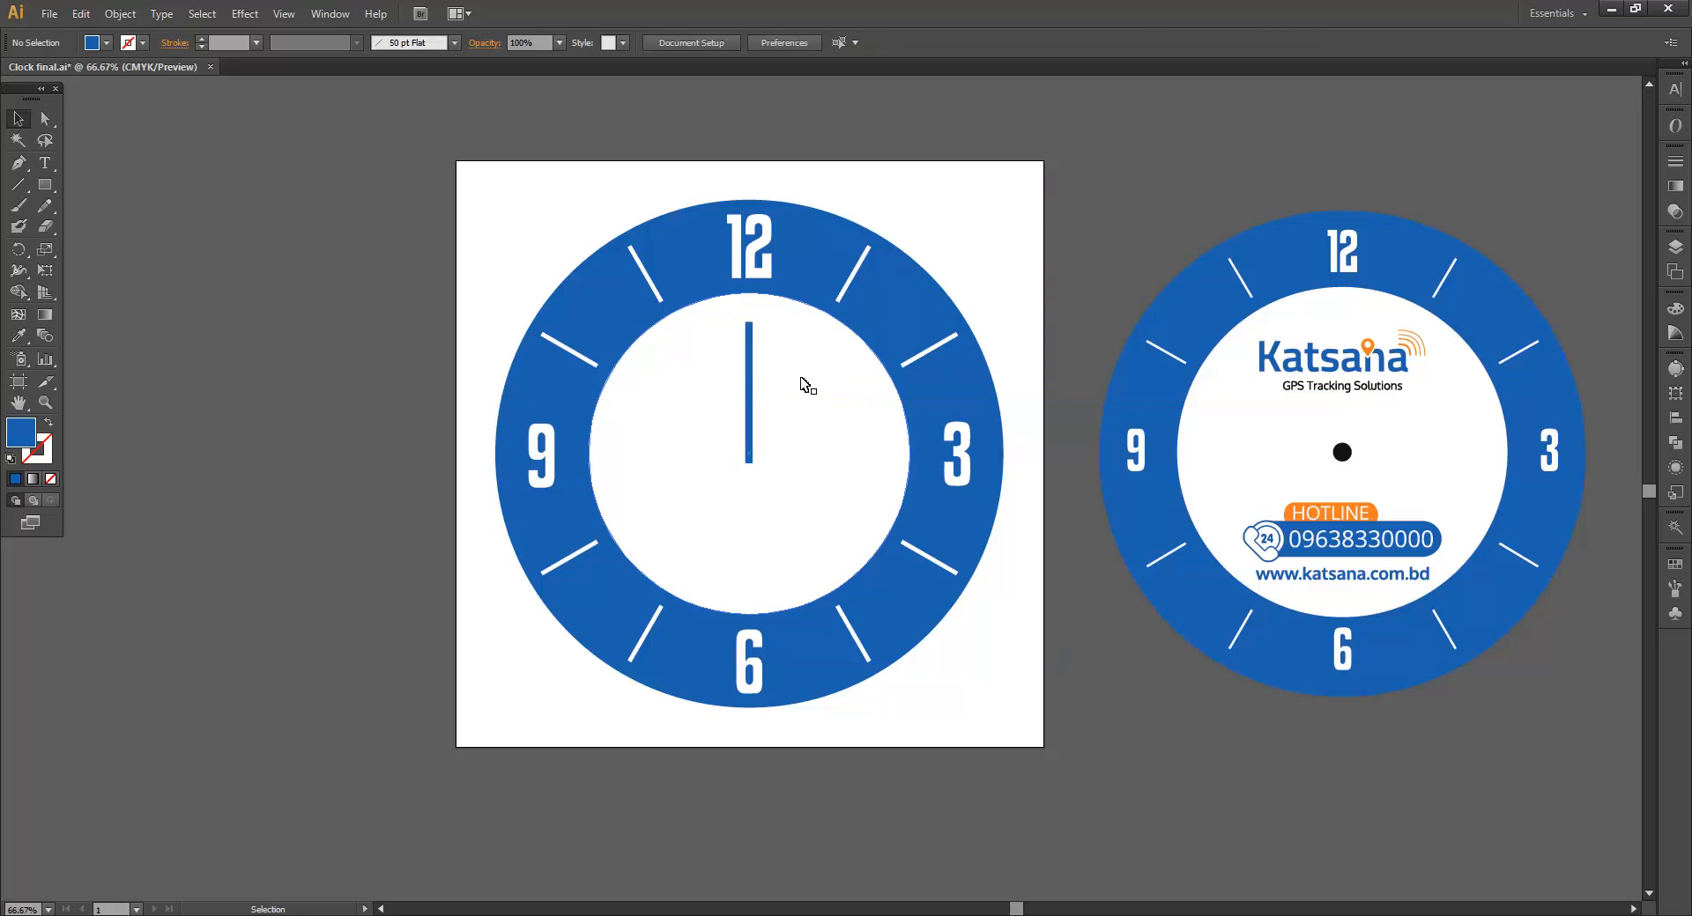
click(758, 388)
shift+click(749, 379)
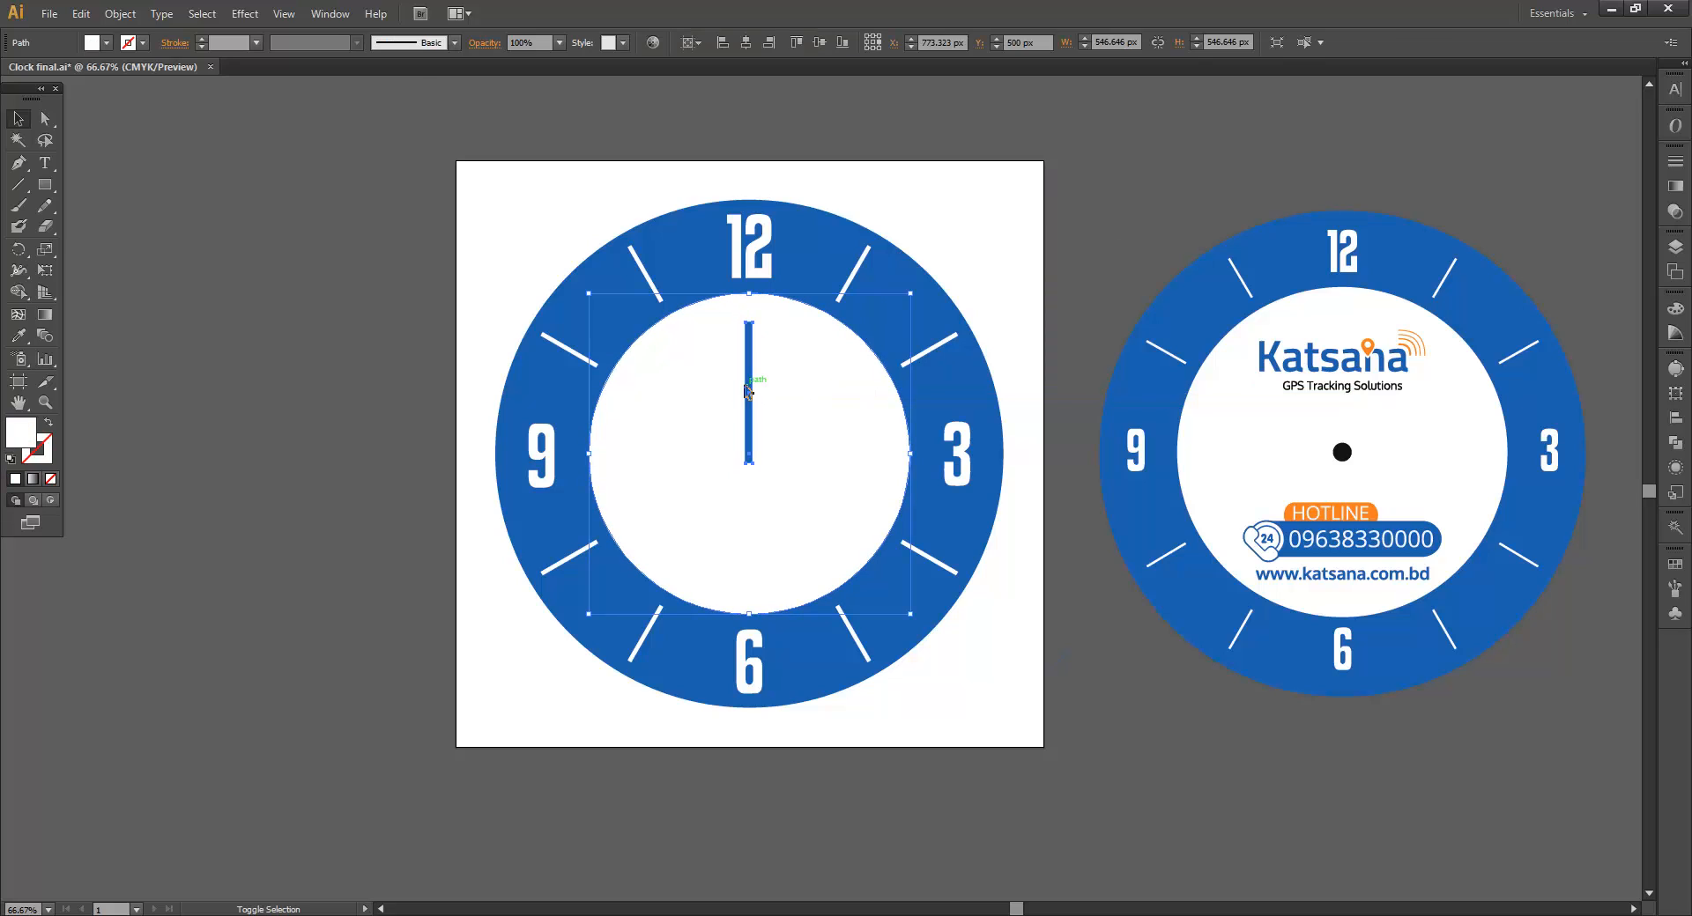
click(746, 43)
click(948, 208)
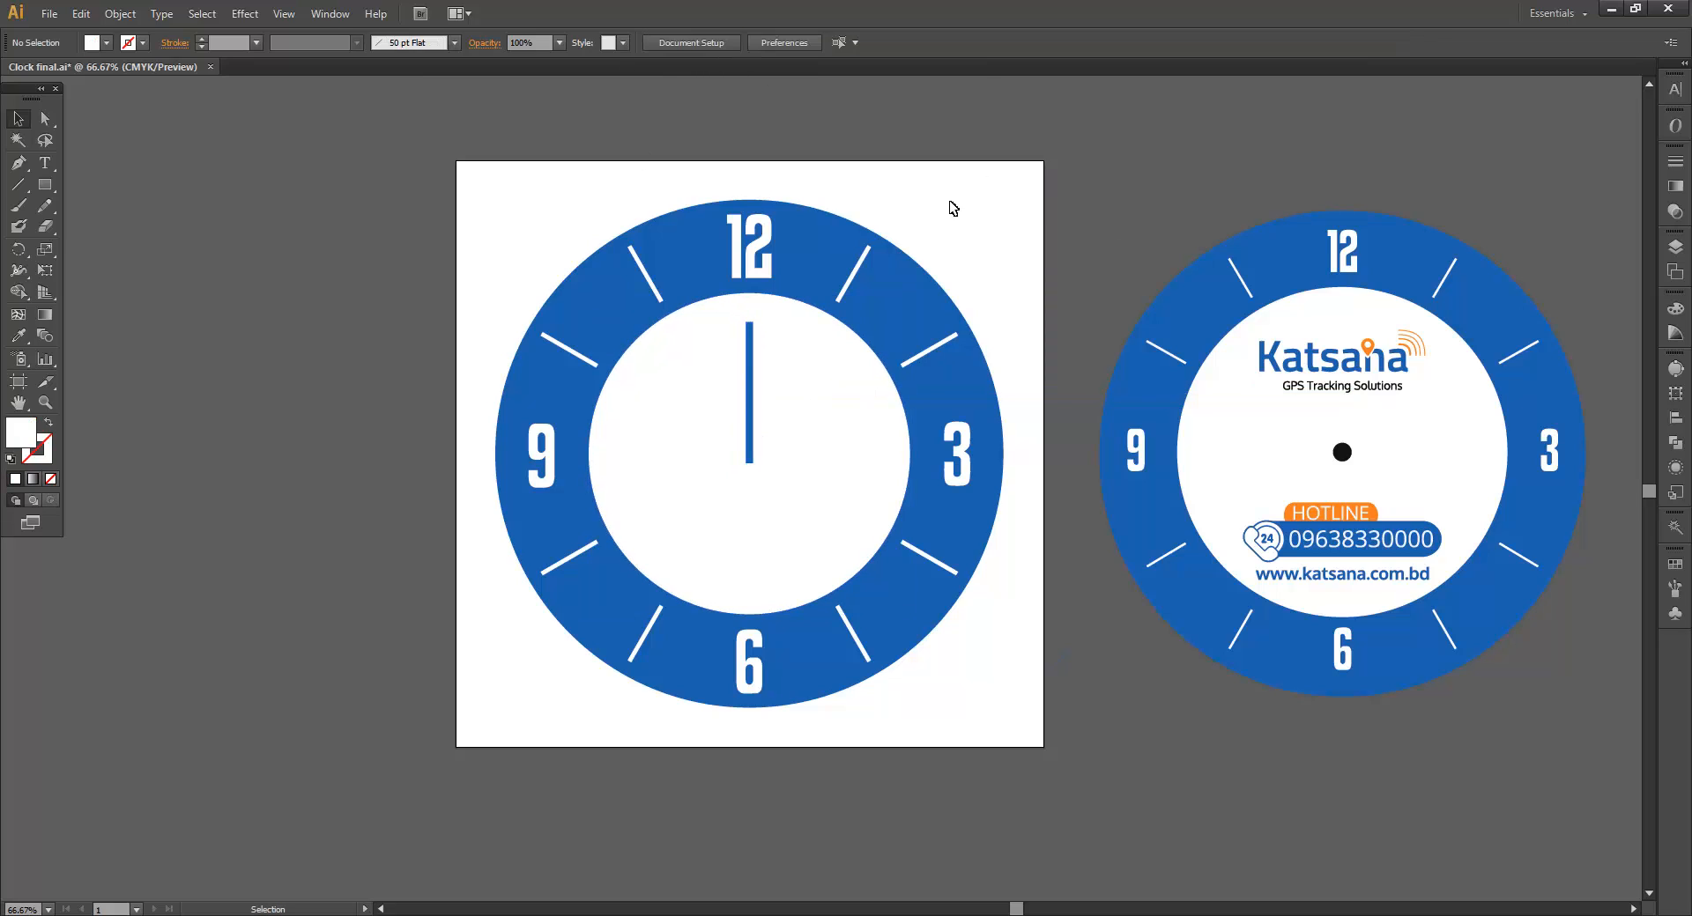
click(842, 446)
click(1072, 254)
- In outline view, create a copy of the upright hand rotated 120° about the clock's centre, and return to preview view
click(751, 393)
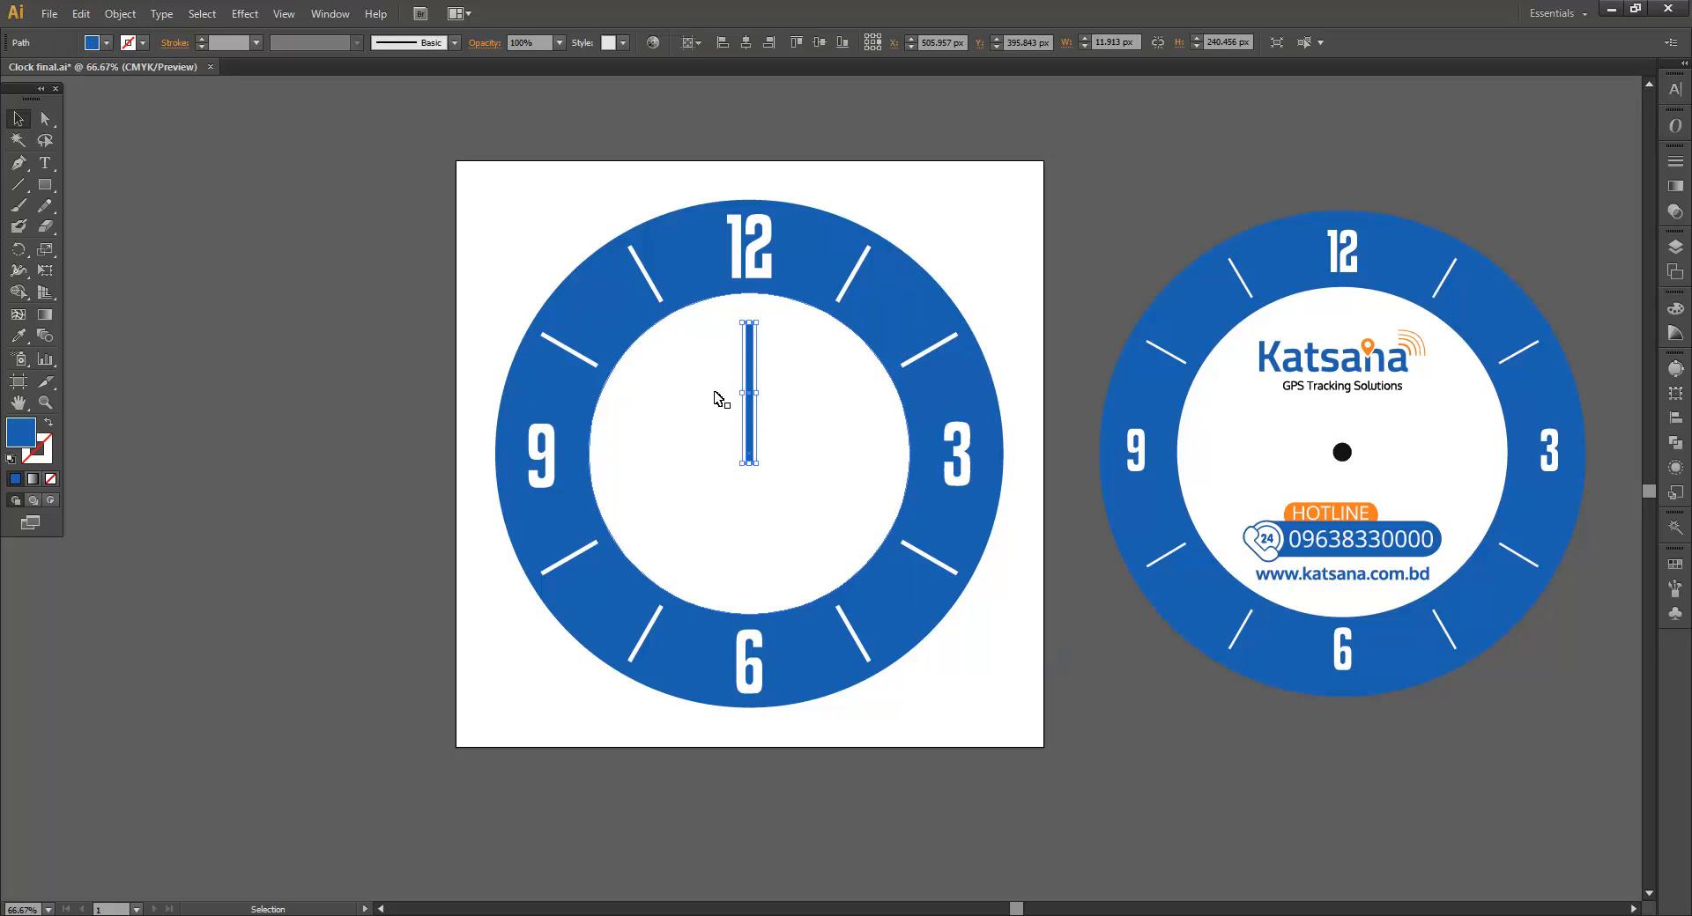
key(ctrl+y)
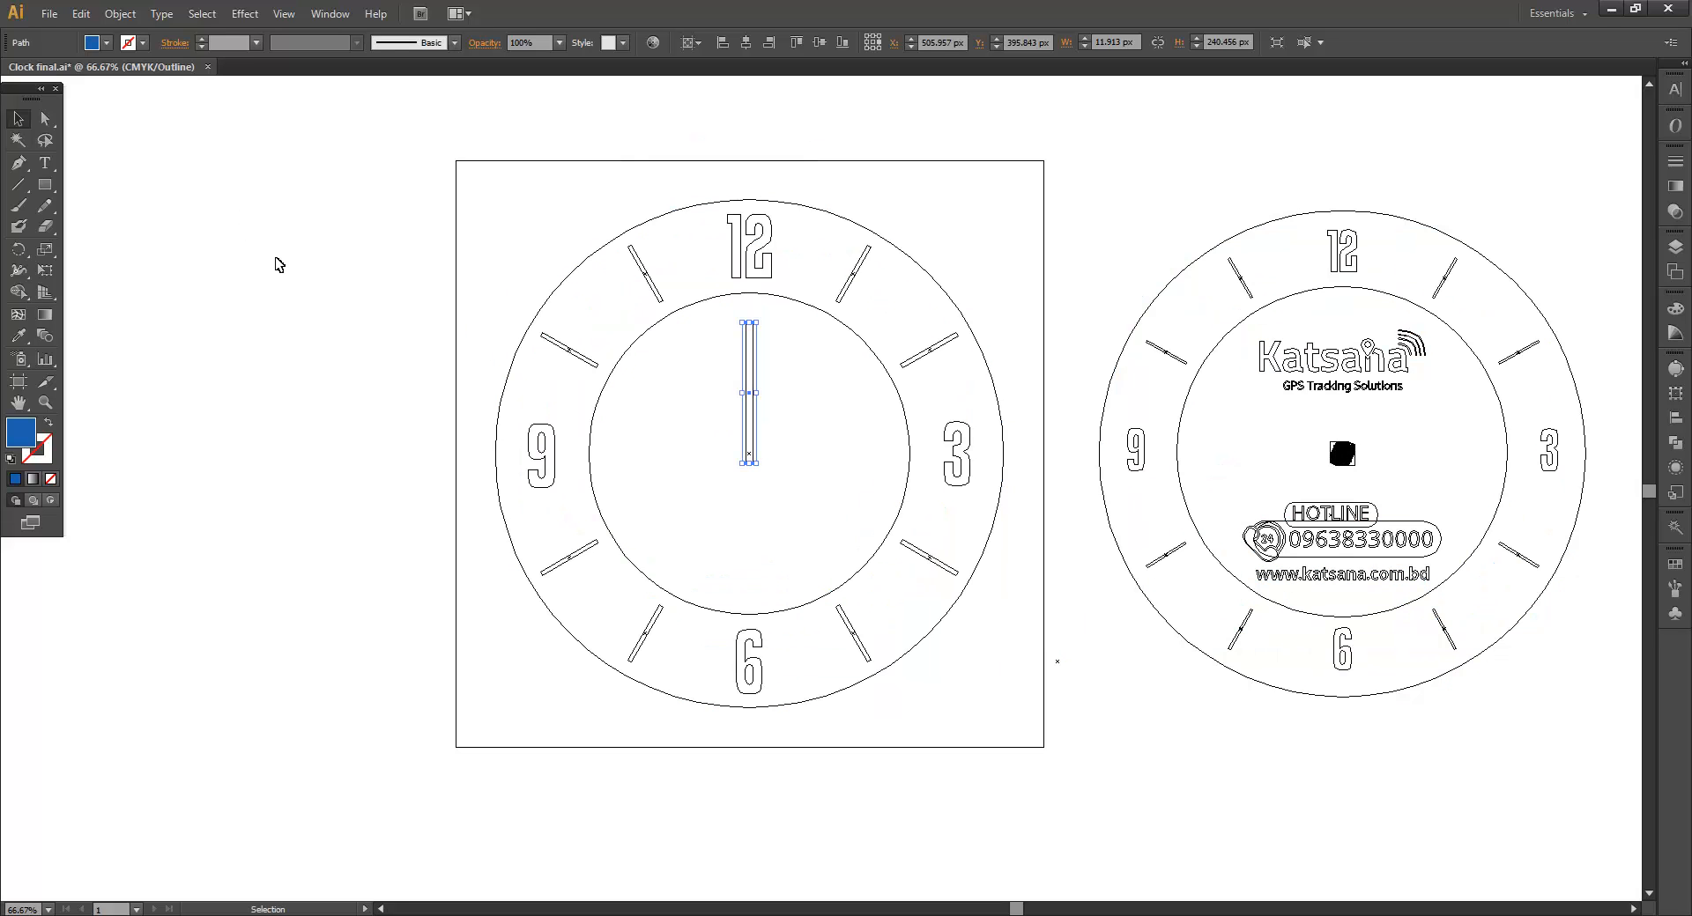
click(19, 250)
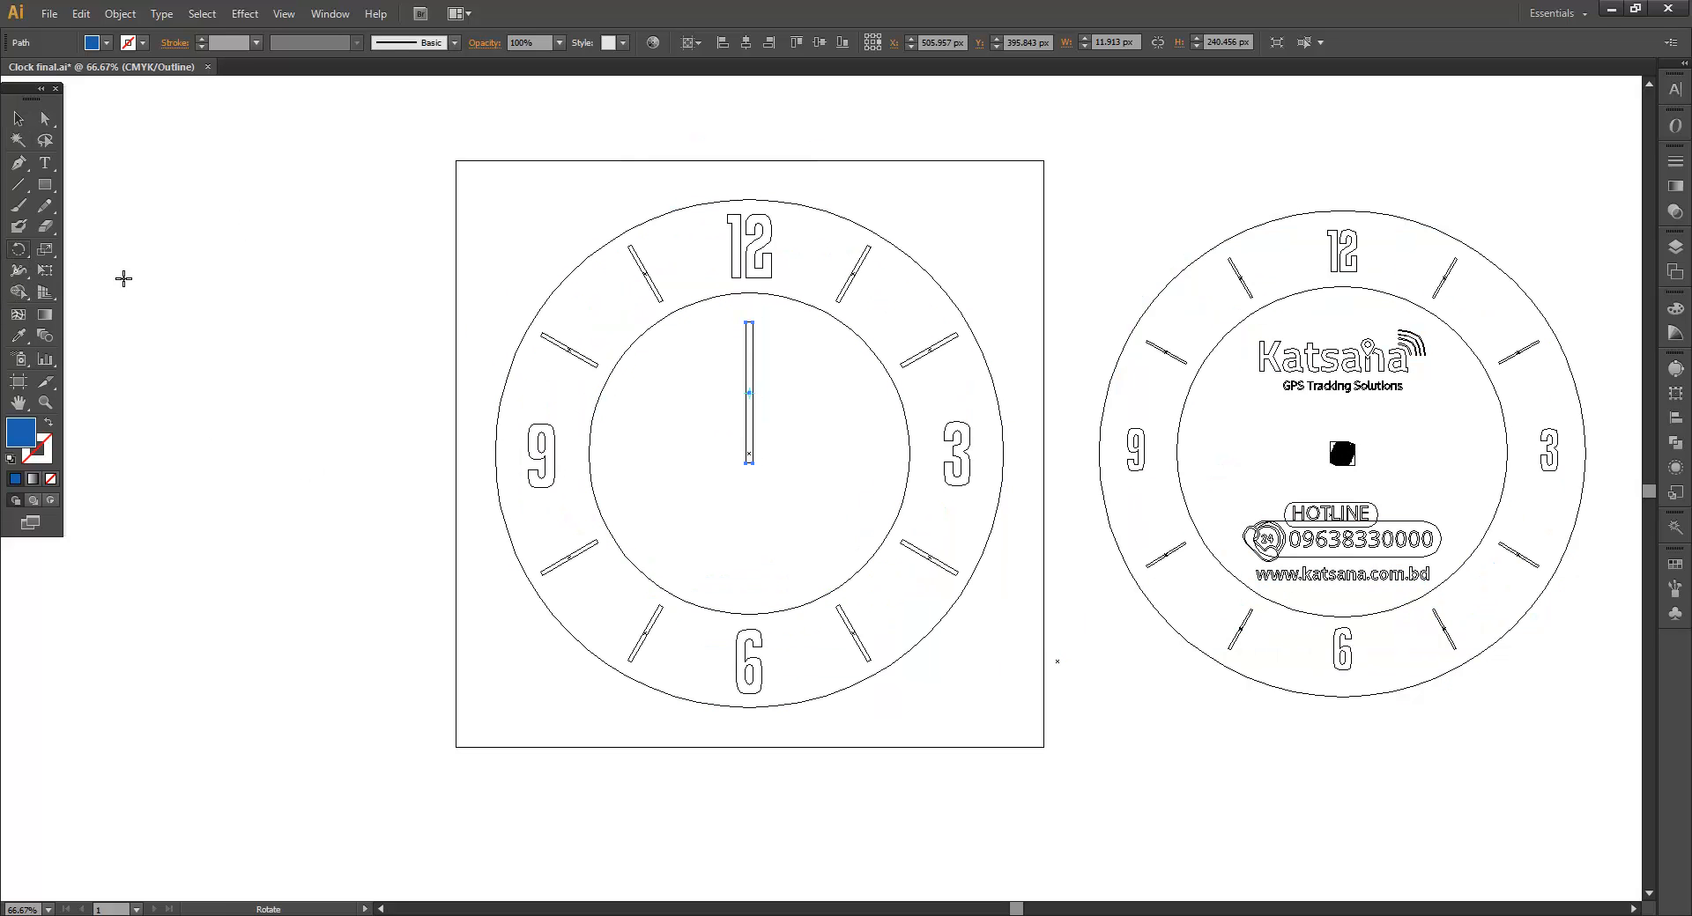
alt+click(749, 451)
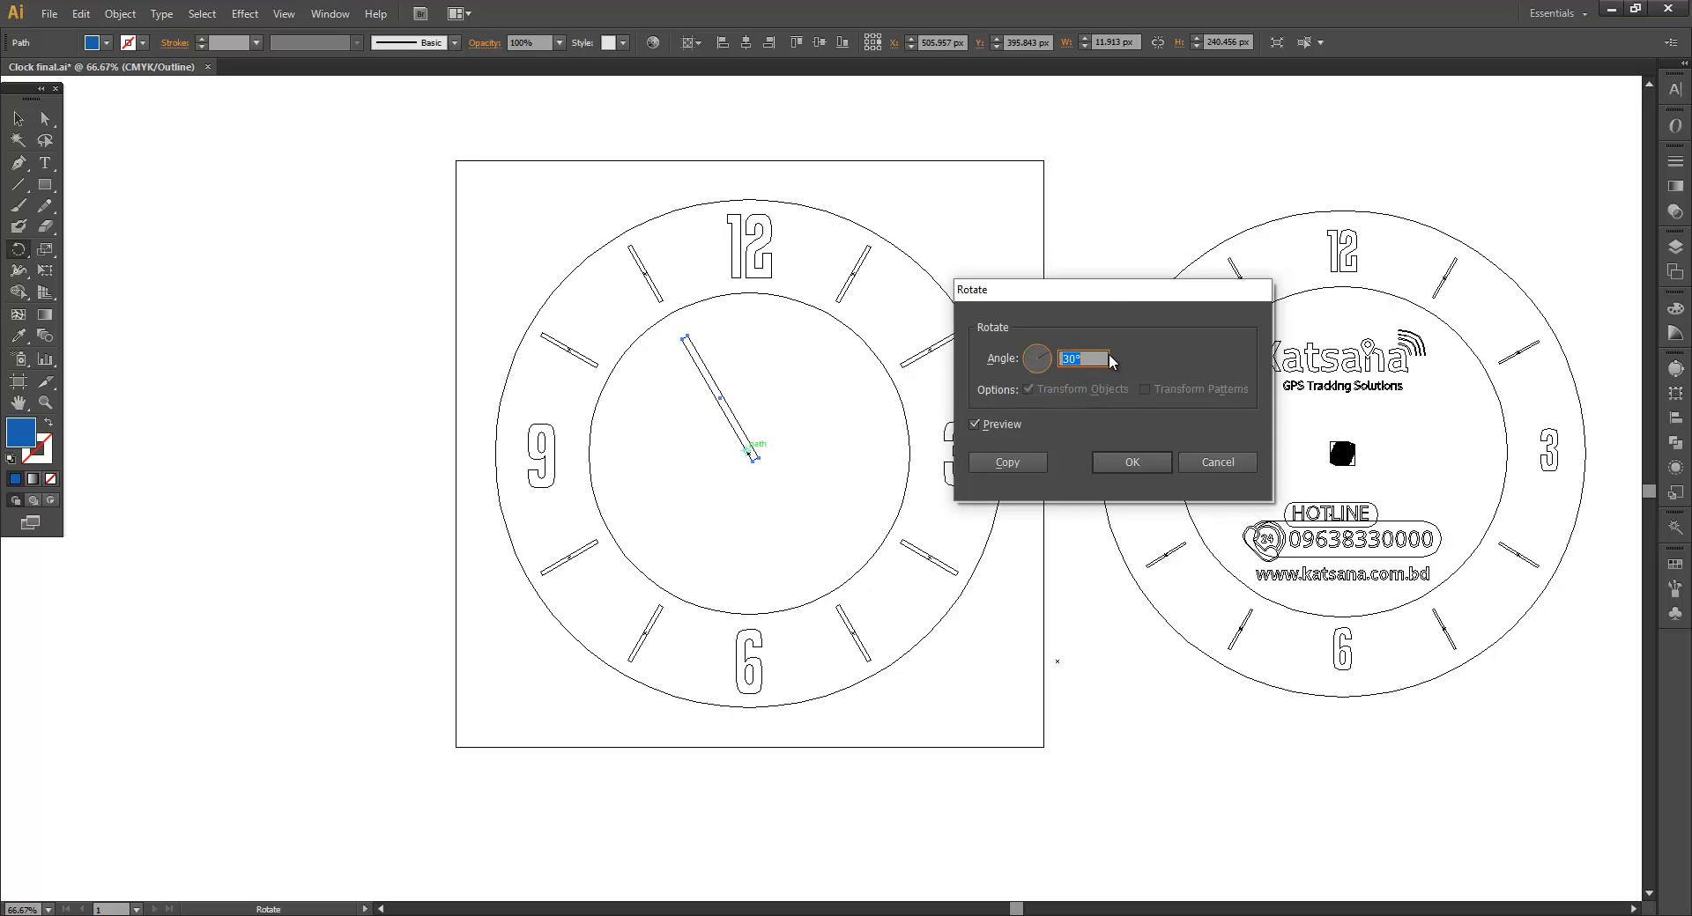
drag(1103, 297, 1120, 258)
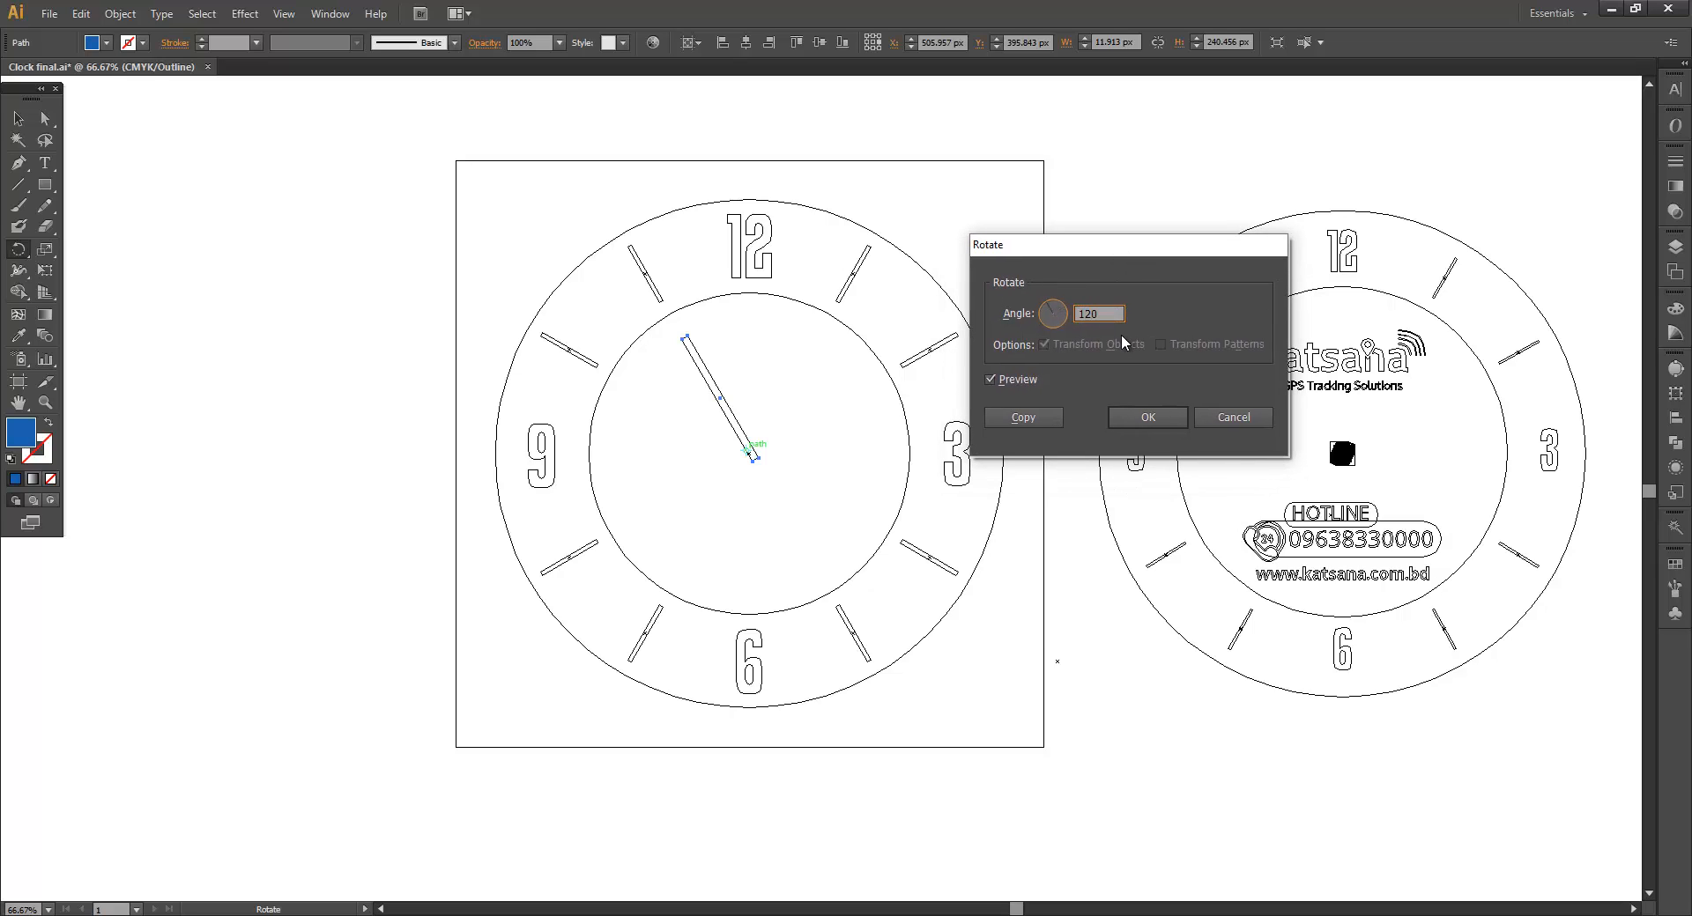
click(1012, 381)
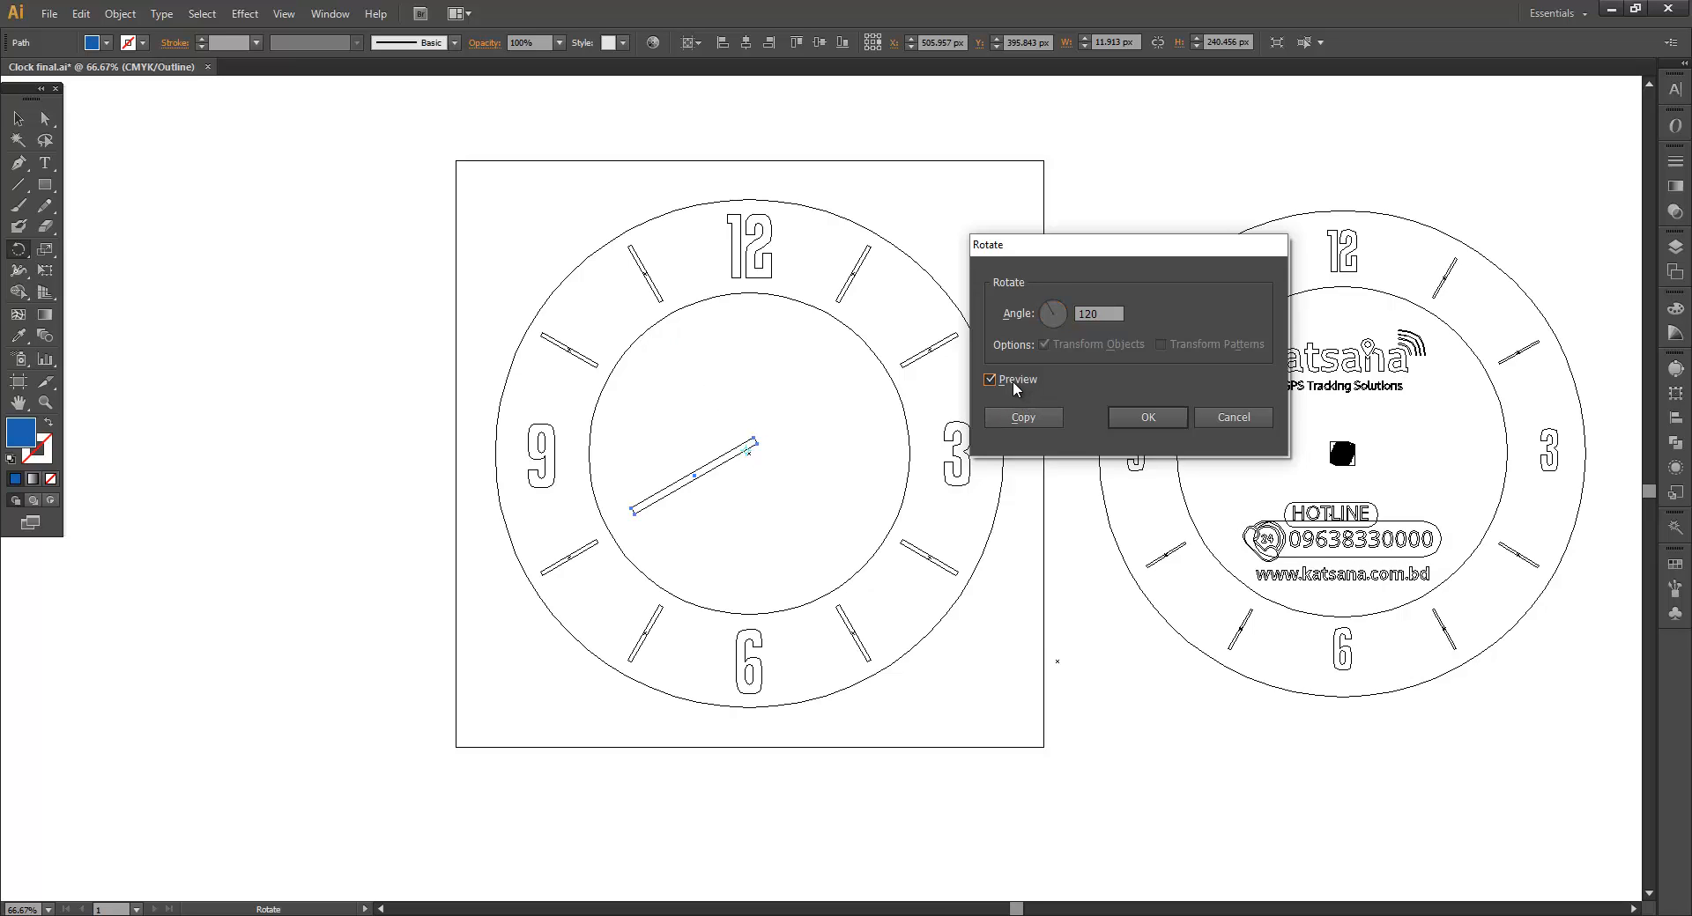
click(1012, 381)
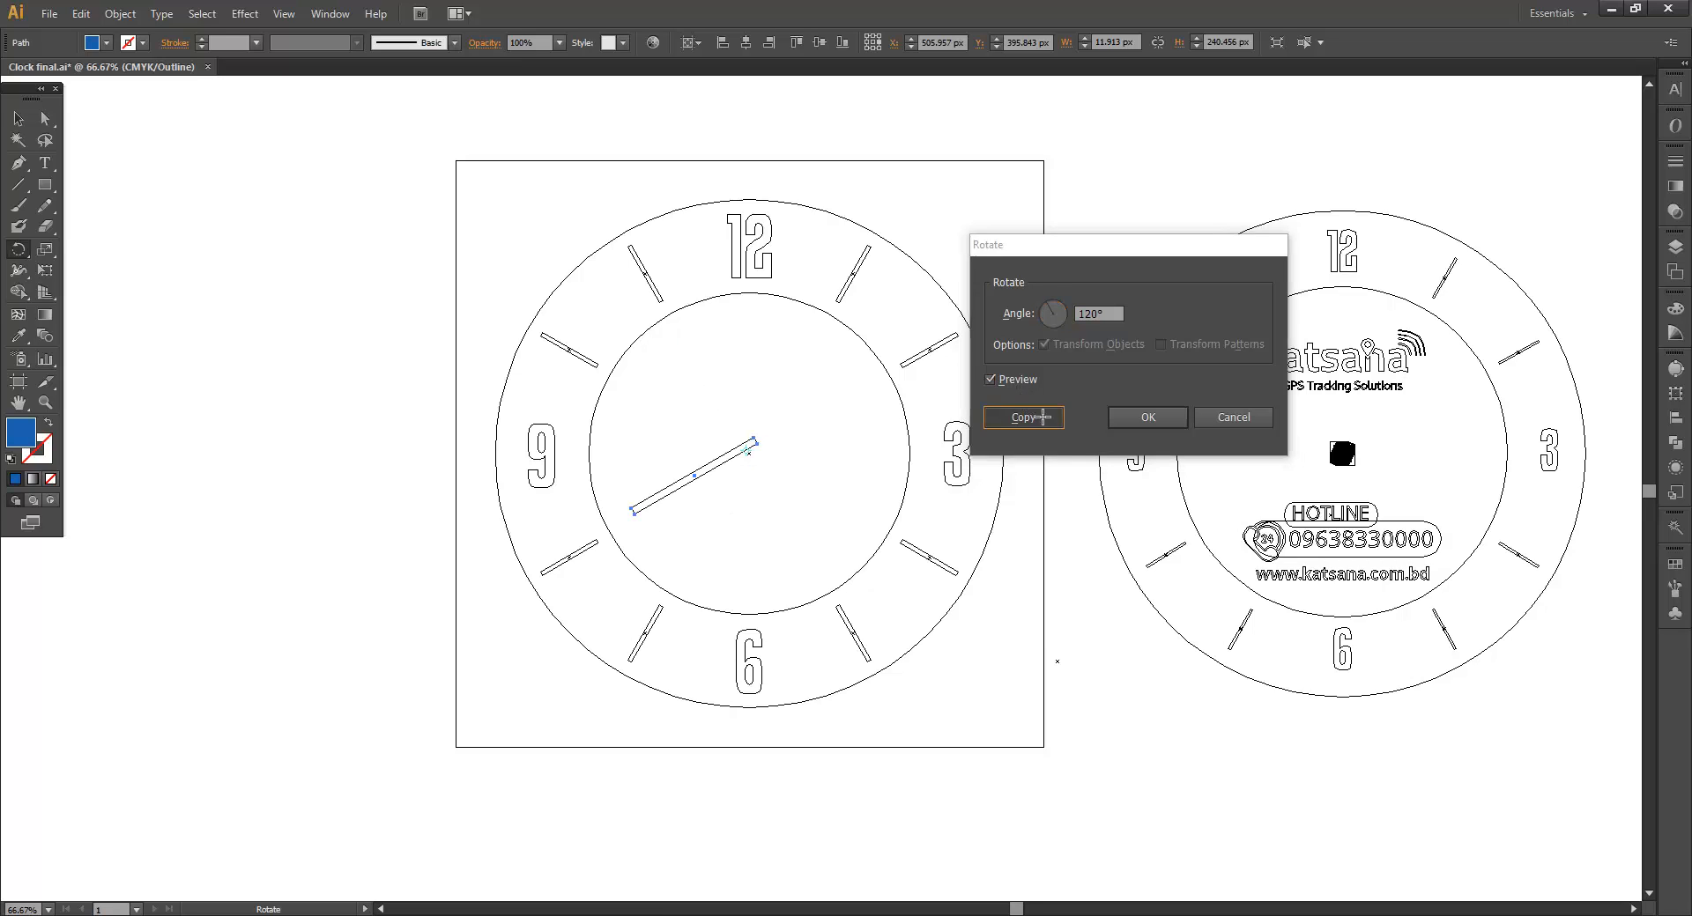
click(1022, 417)
click(17, 120)
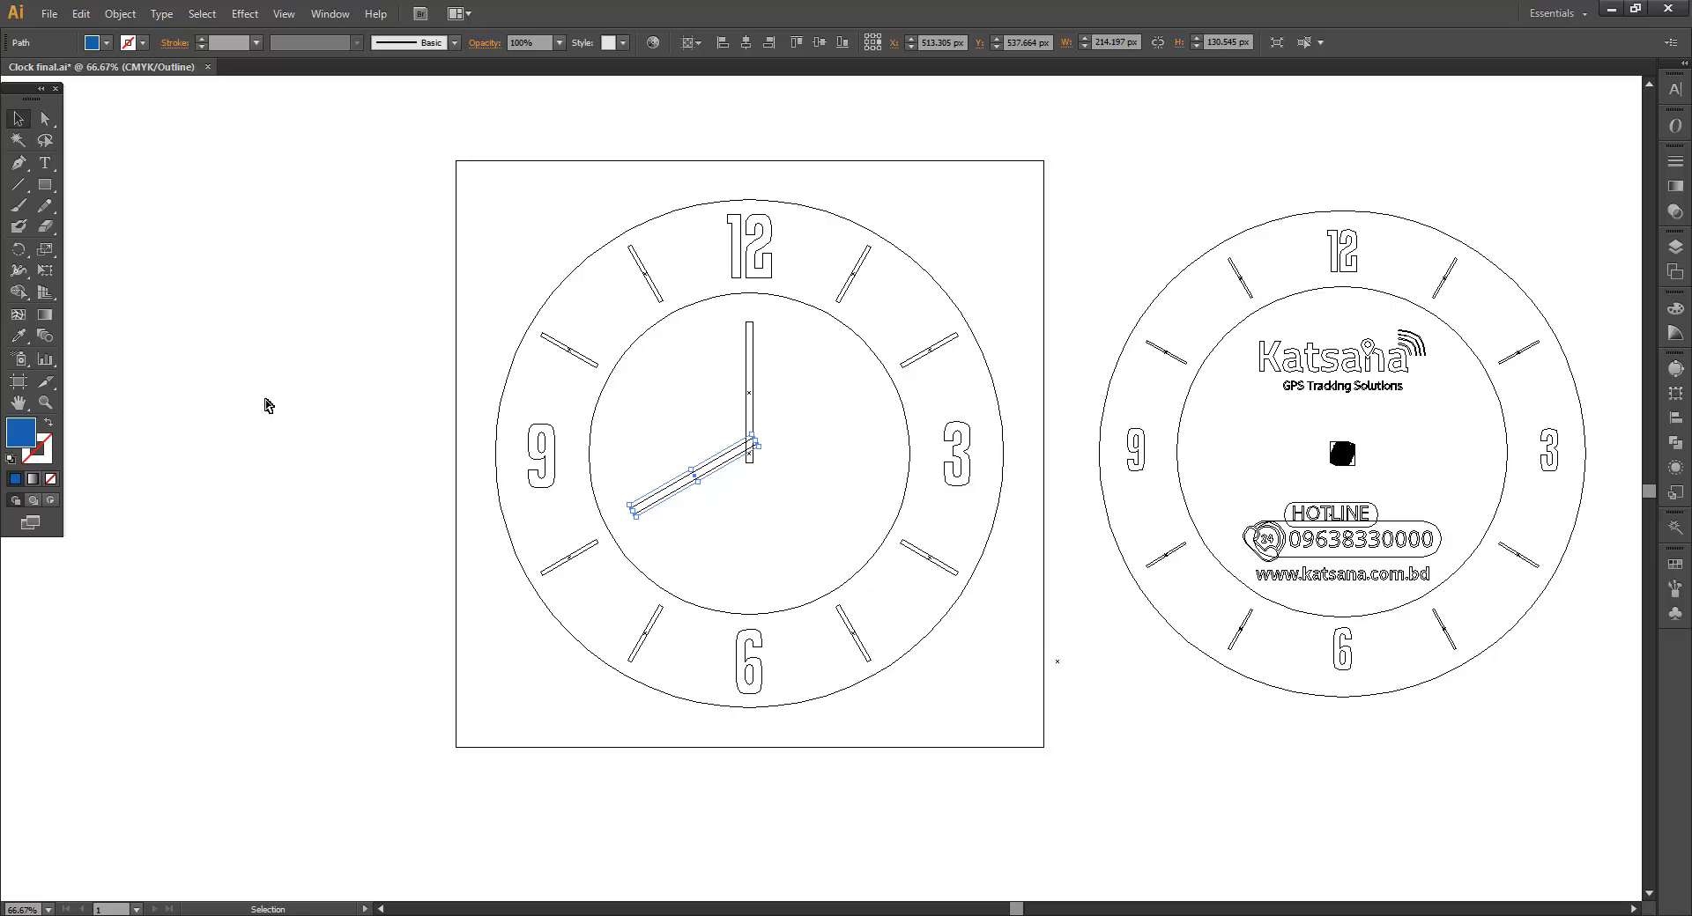
key(a)
key(ctrl+y)
key(v)
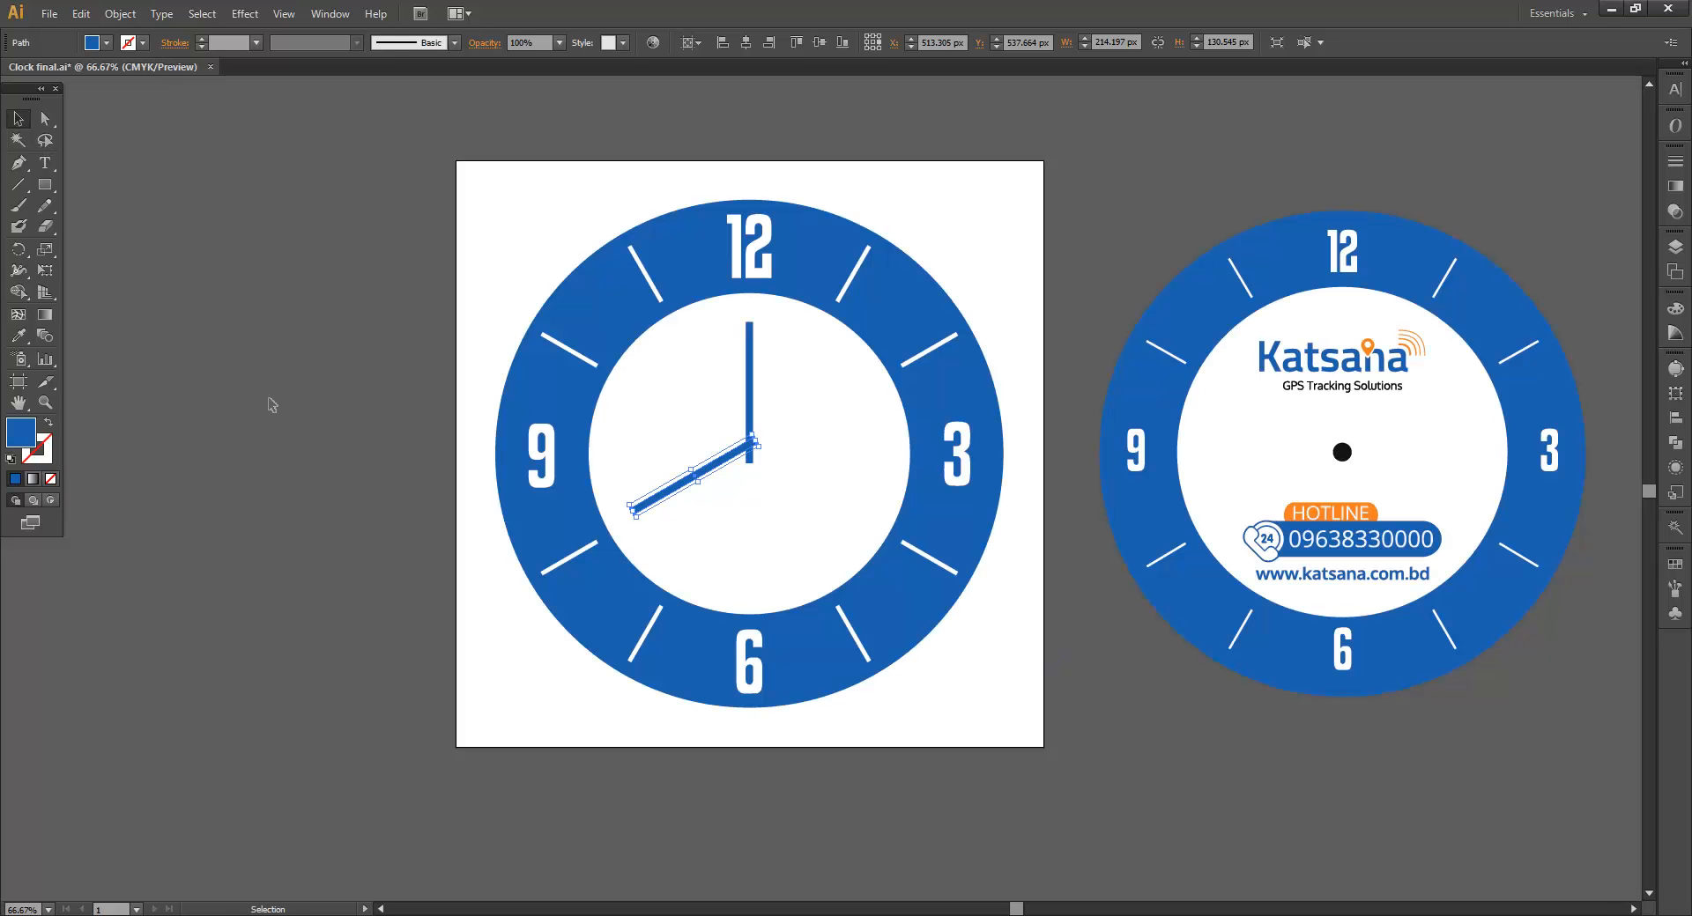
- Shorten the rotated hand from its outer end to about three quarters of the upright hand's length
click(269, 403)
click(676, 476)
drag(632, 515, 663, 496)
click(1138, 285)
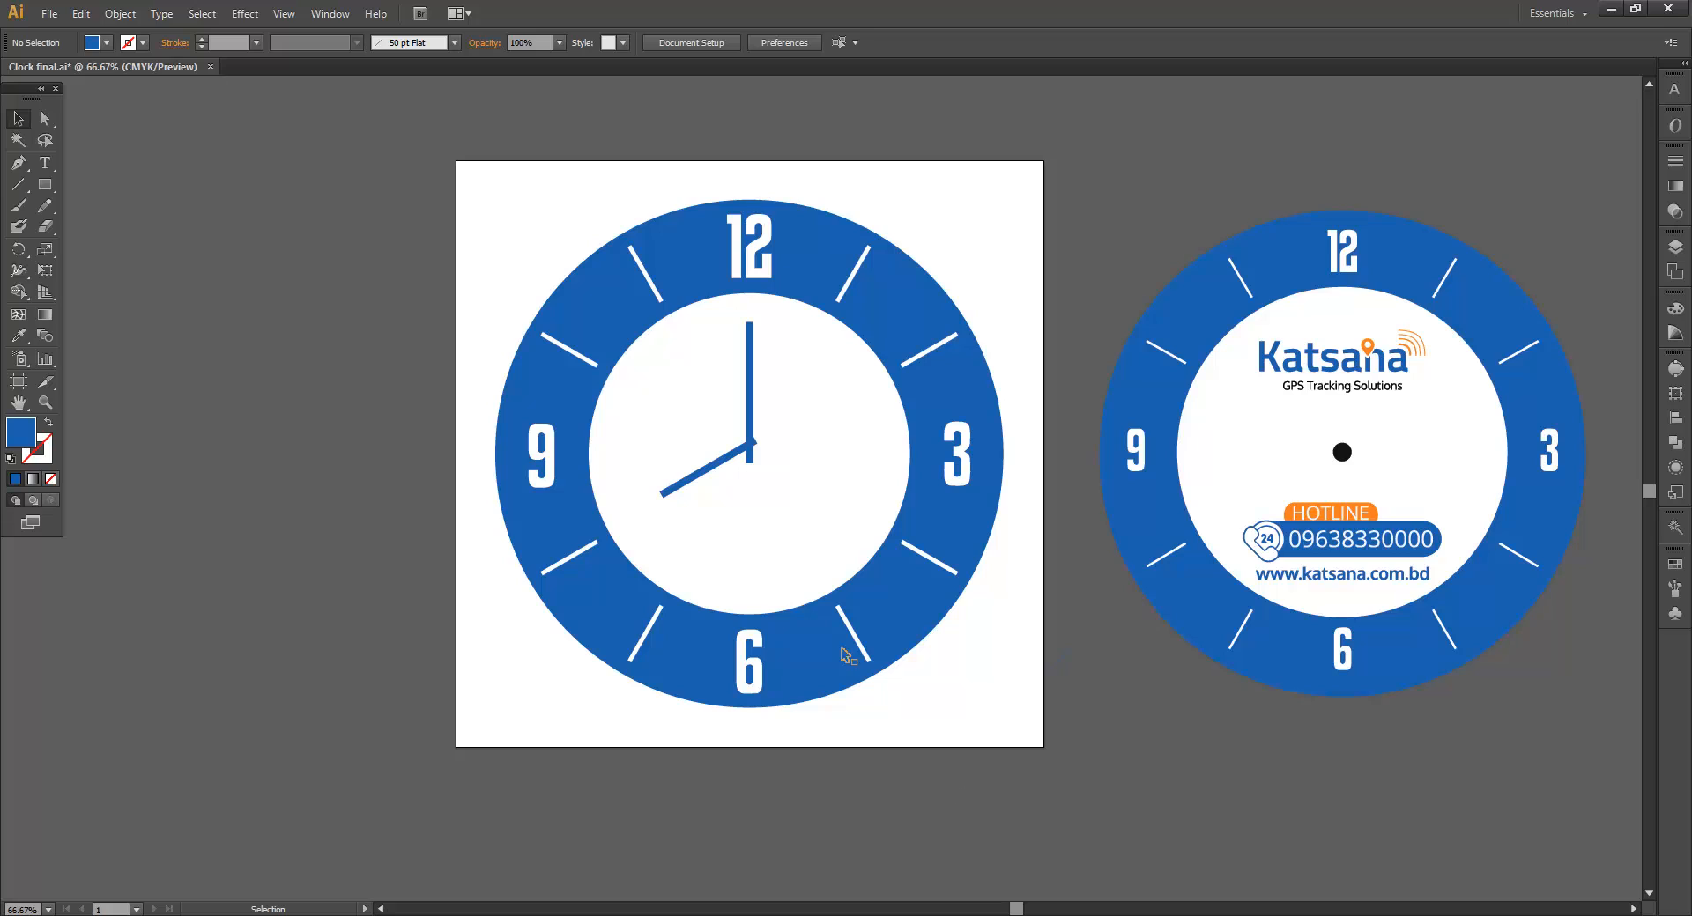
click(750, 460)
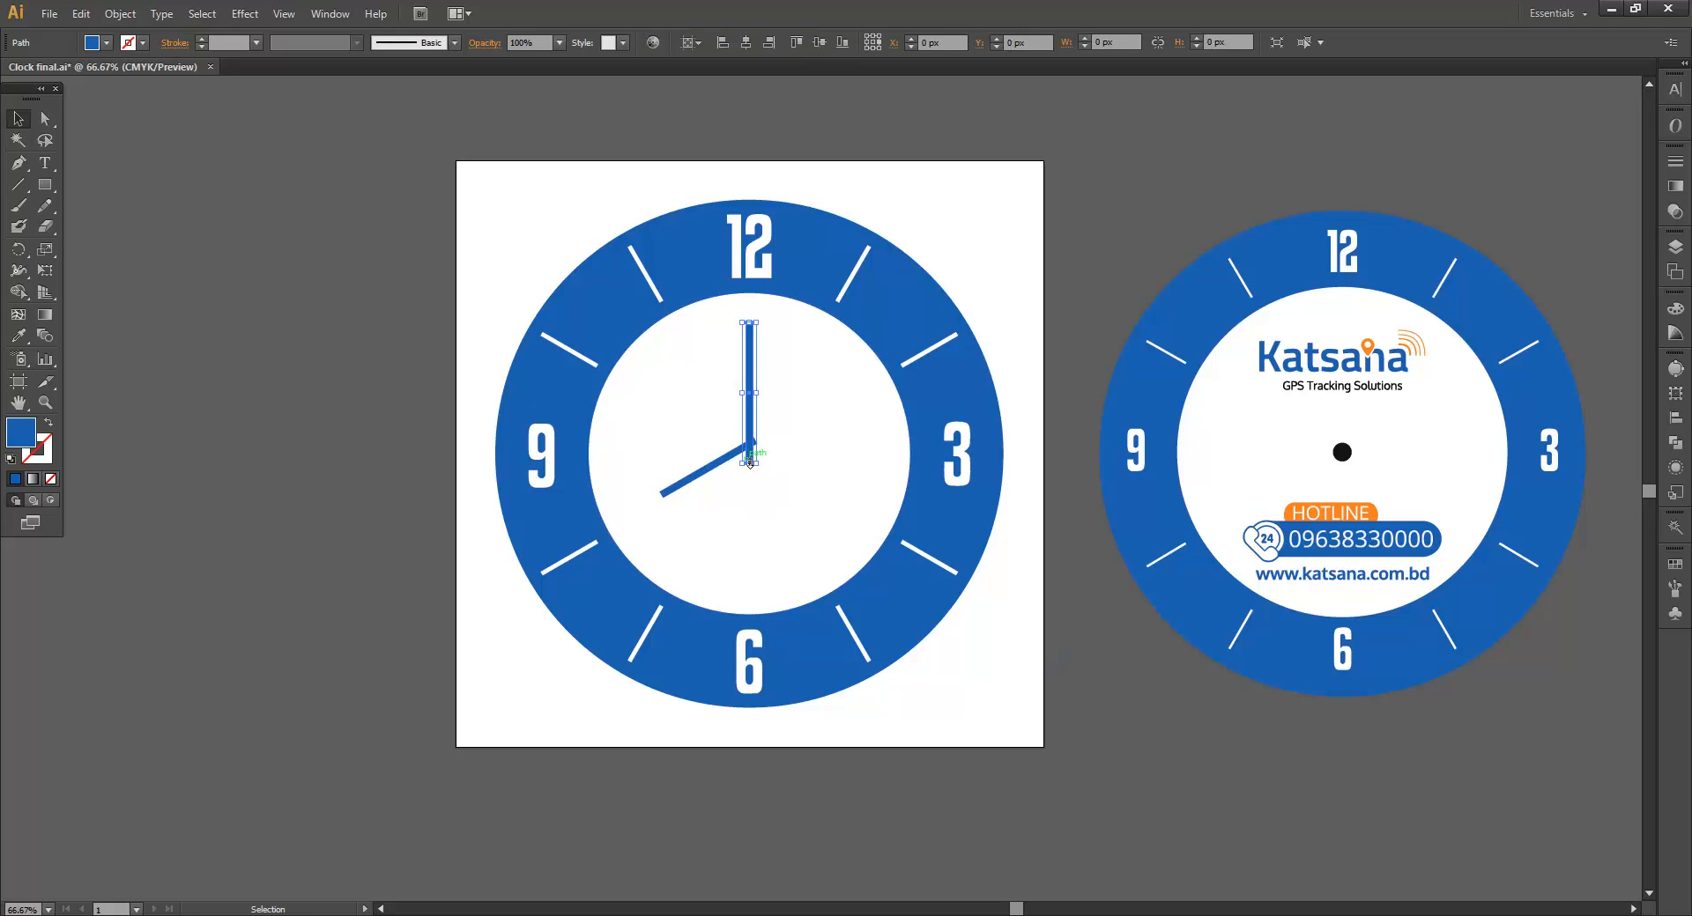
shift+click(710, 469)
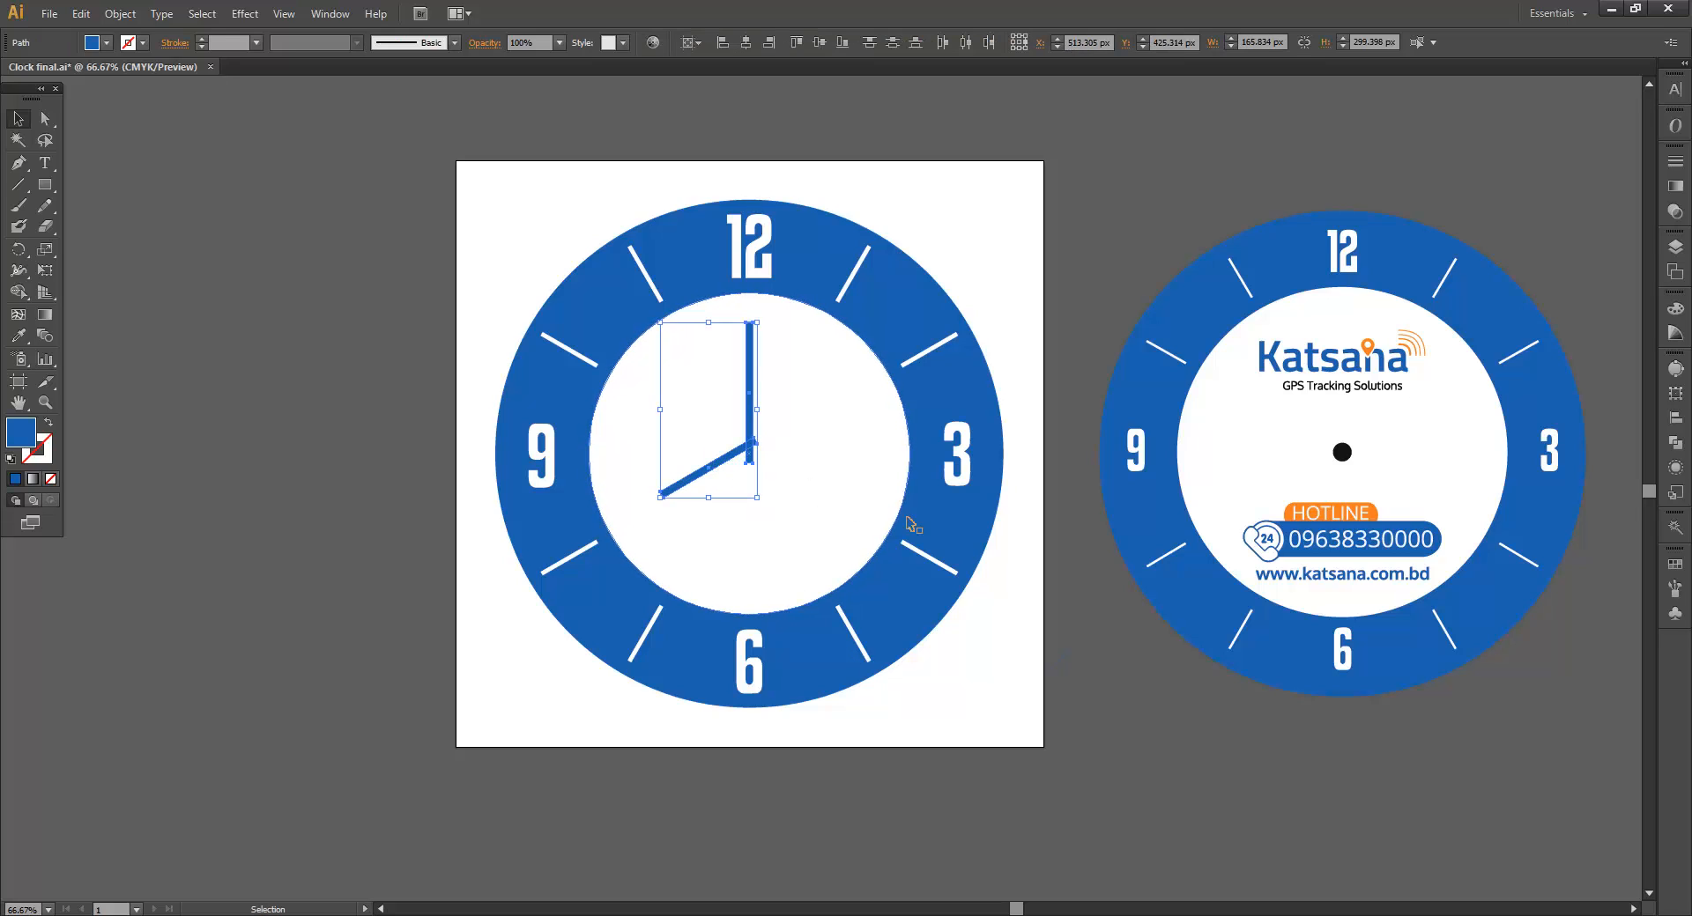
click(1051, 700)
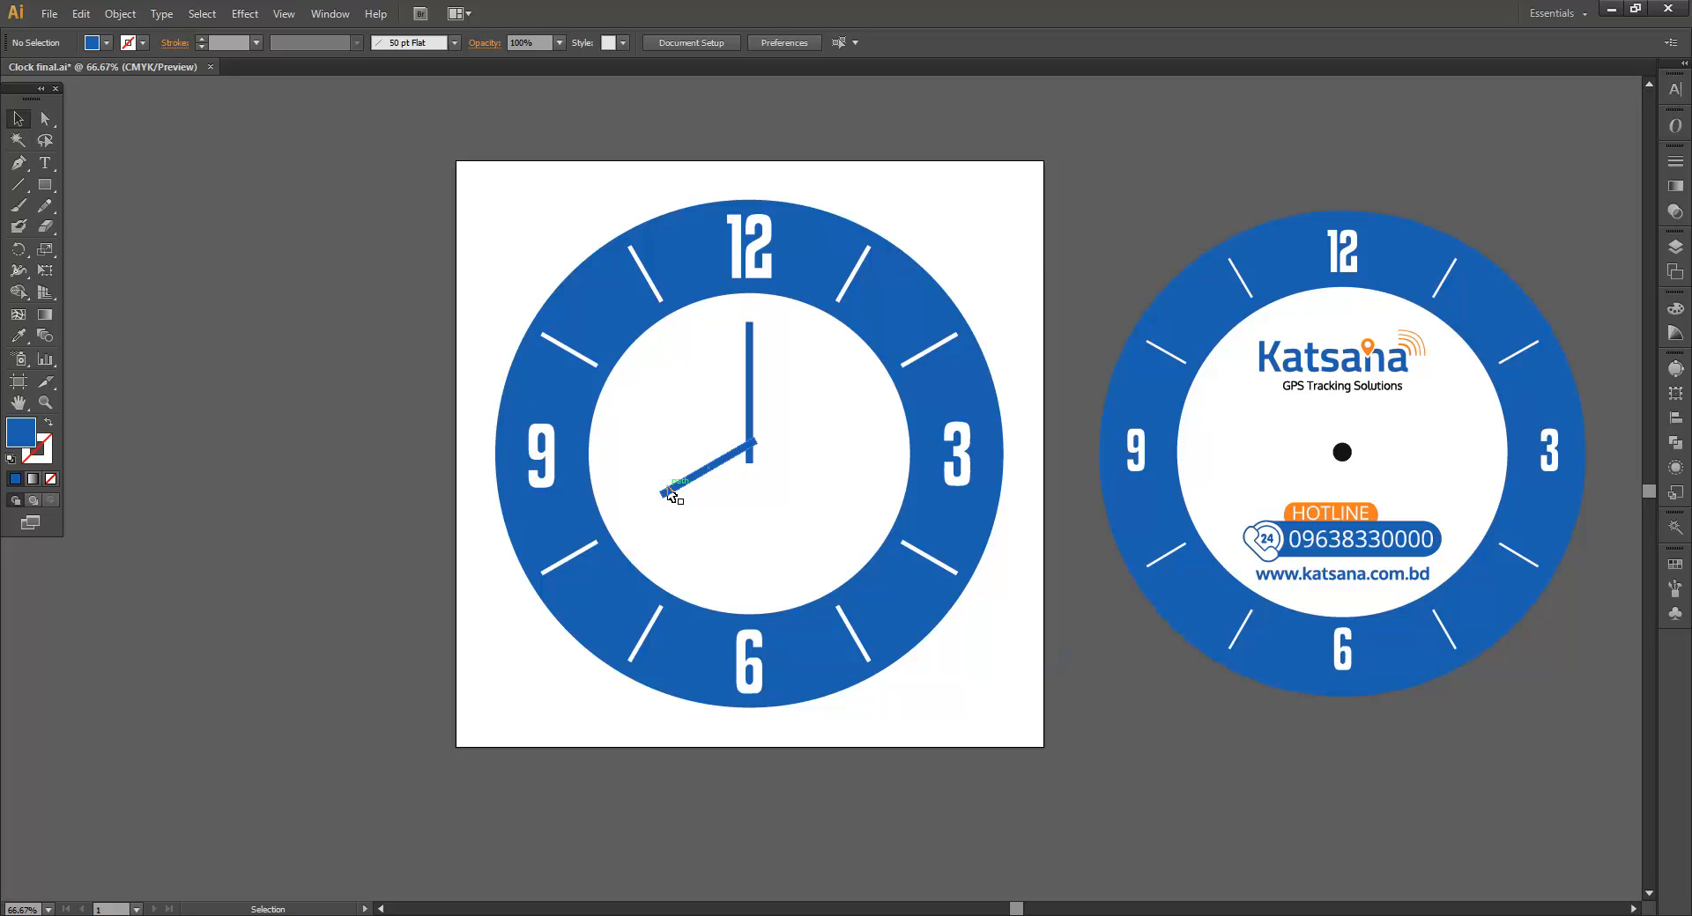